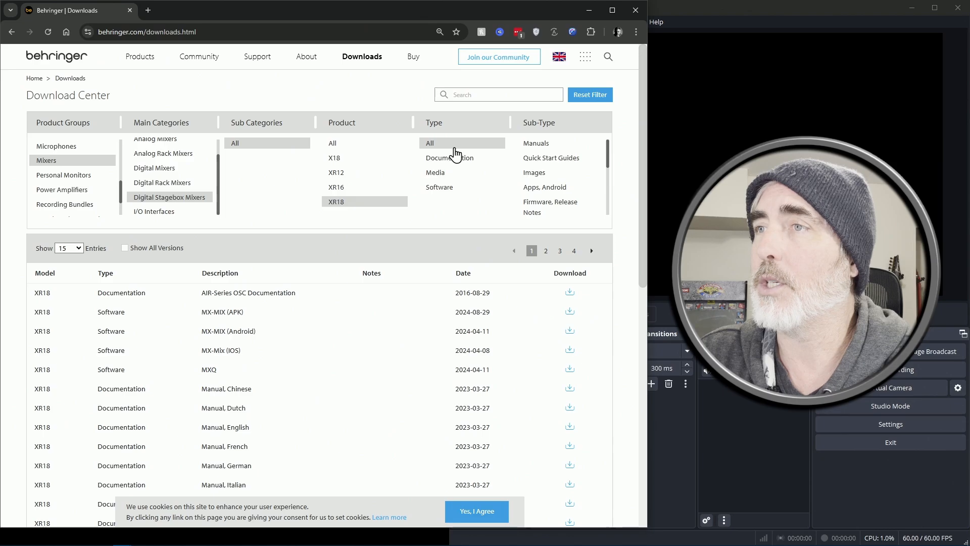
Narrow the XR18 downloads to Software with the sub-type "Drivers, USB Audio".
click(445, 191)
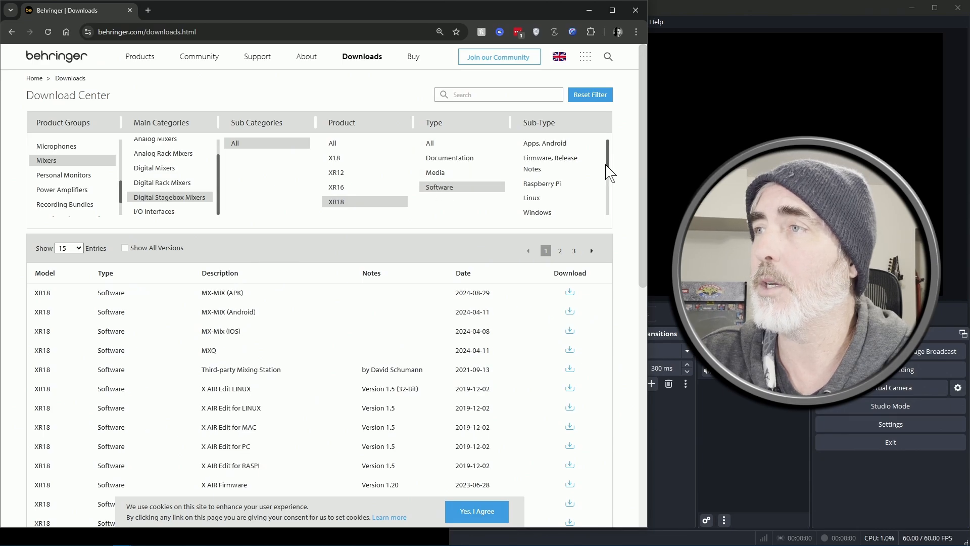
scroll(604, 197, down, 3)
scroll(602, 214, down, 2)
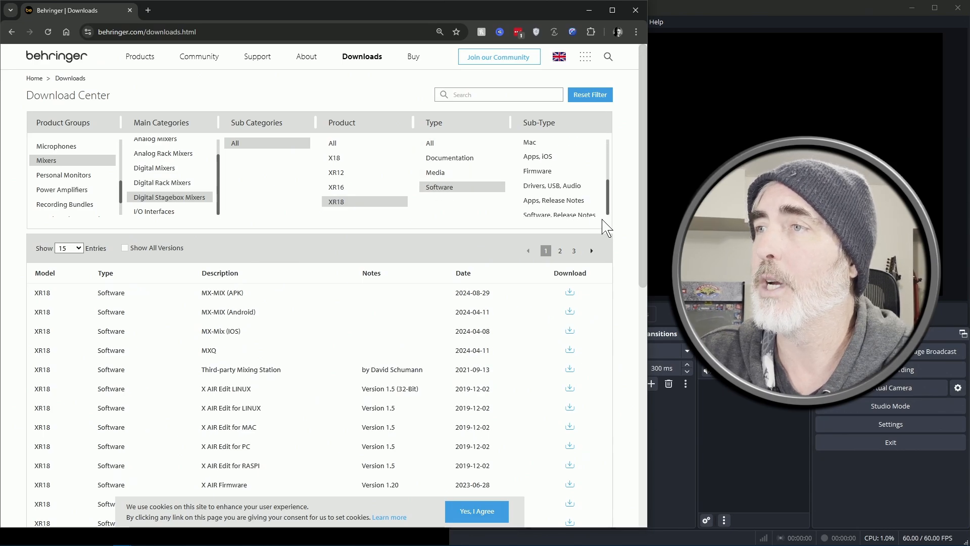
click(564, 187)
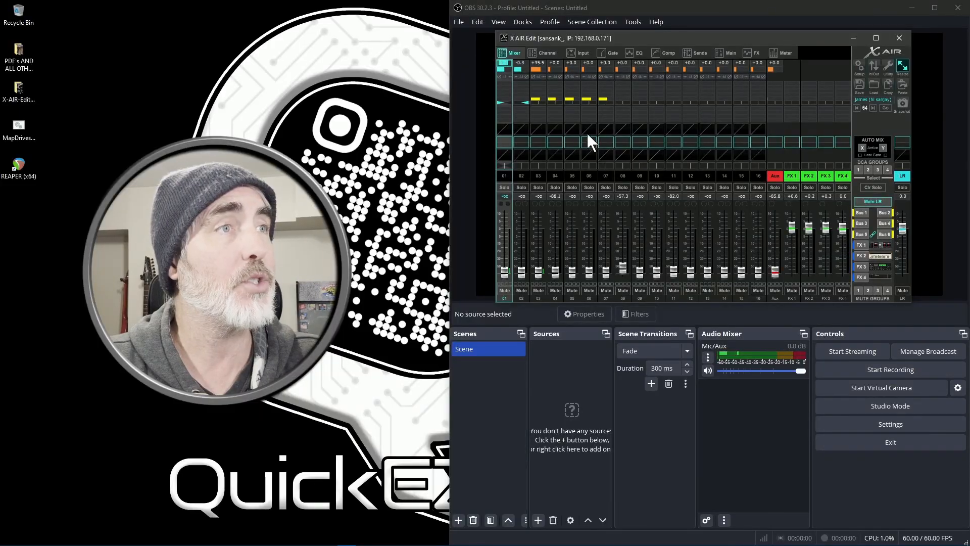
Move the X AIR Edit window slightly up and open the mixer's setup dialog, moving it over the mixer.
mouse_move(675, 37)
mouse_down()
mouse_move(353, 83)
mouse_move(681, 35)
mouse_up()
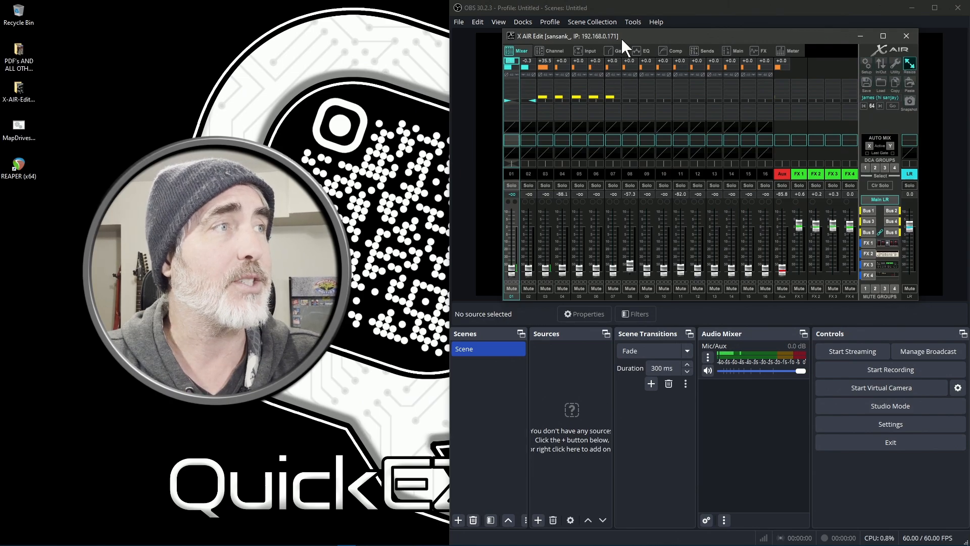
click(866, 64)
drag(336, 84, 763, 125)
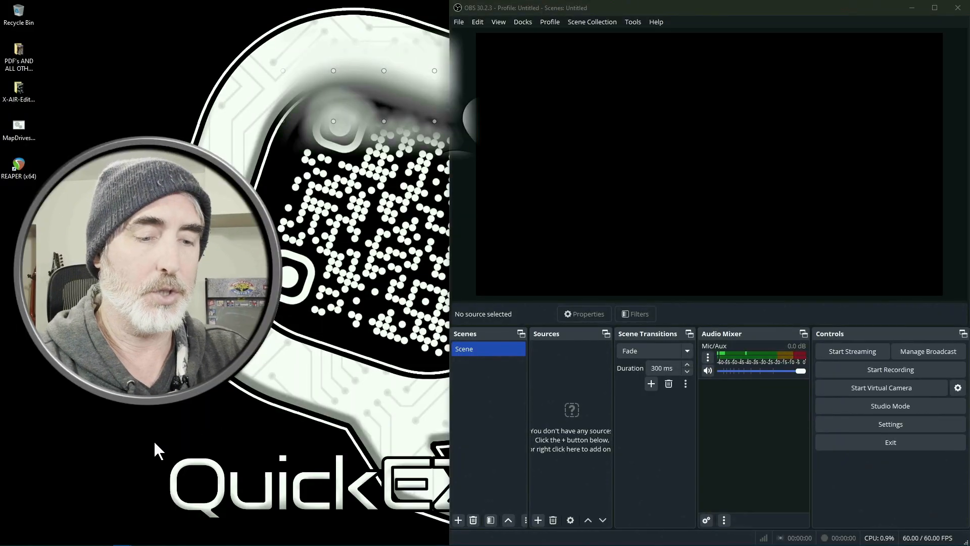
Open the Windows sound settings and choose OUT 1-2 (BEHRINGER X-AIR) as the output device.
key(super)
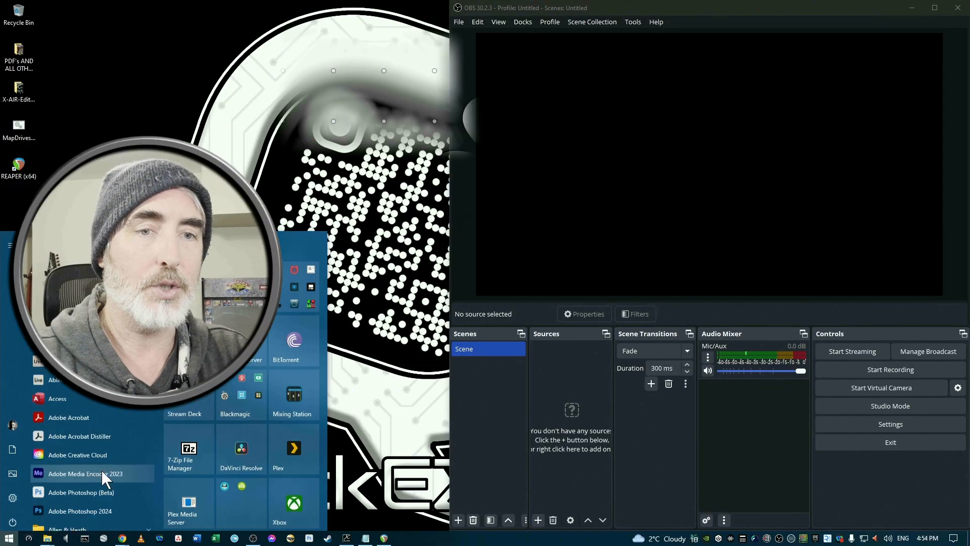
click(31, 494)
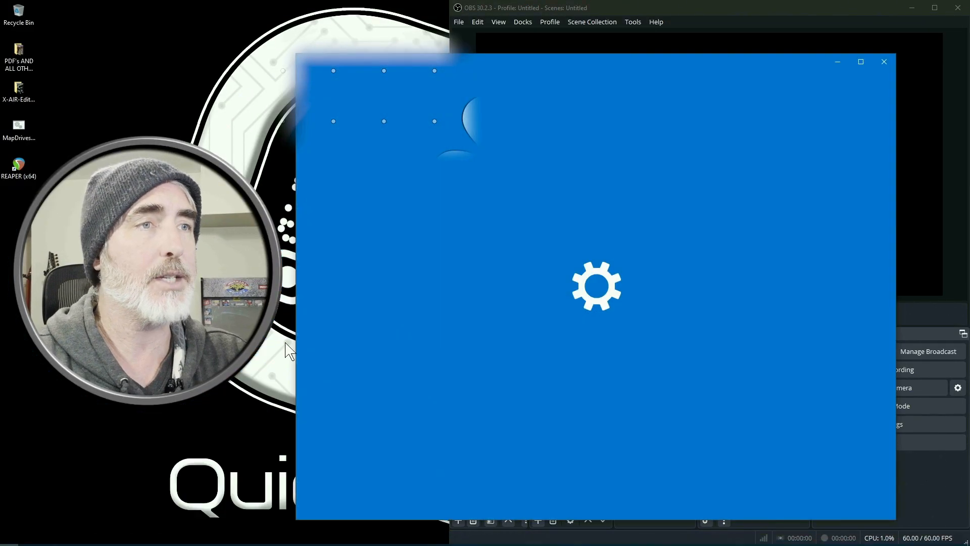
click(376, 229)
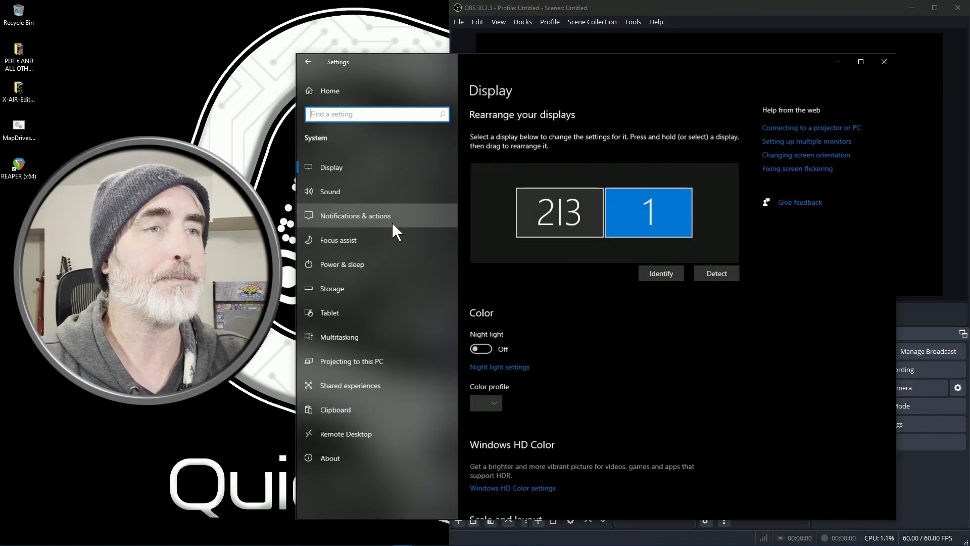
click(341, 191)
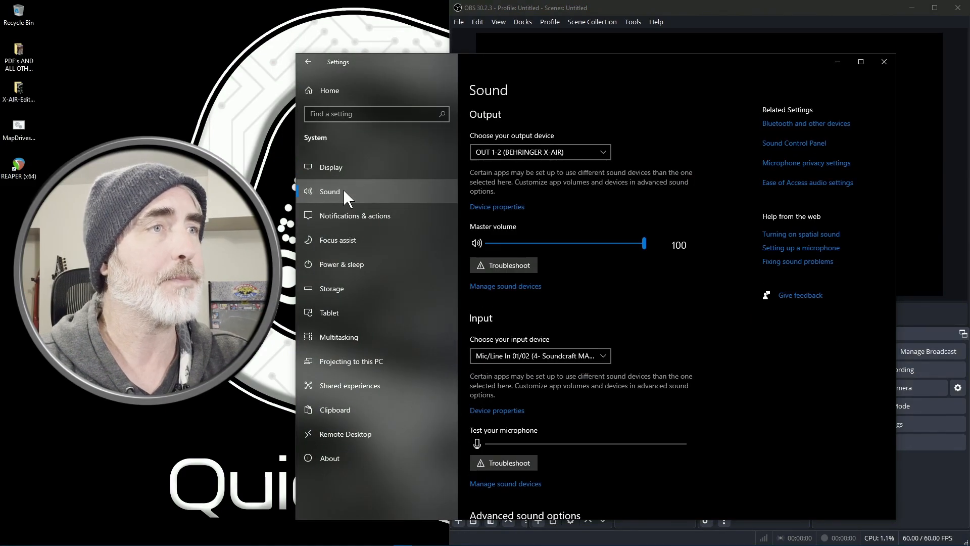
click(529, 148)
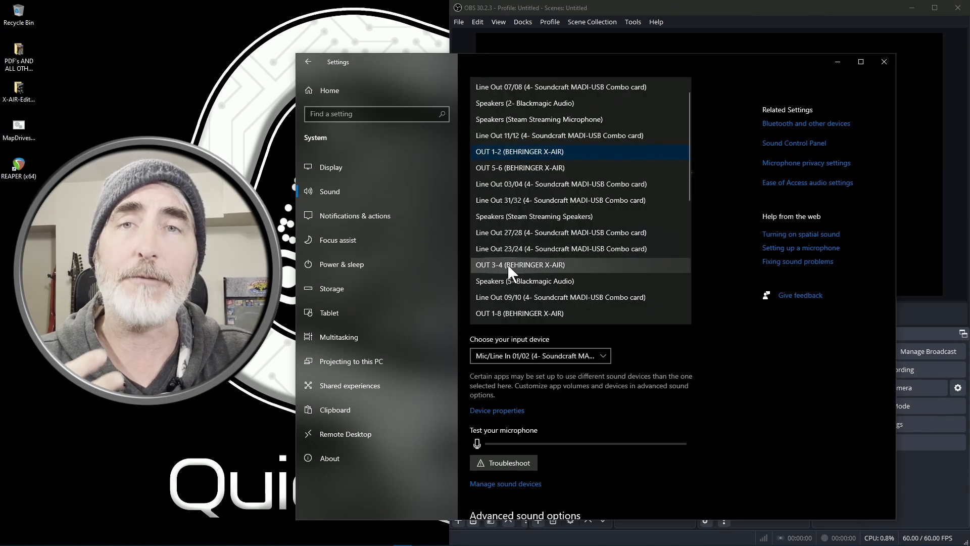
click(509, 156)
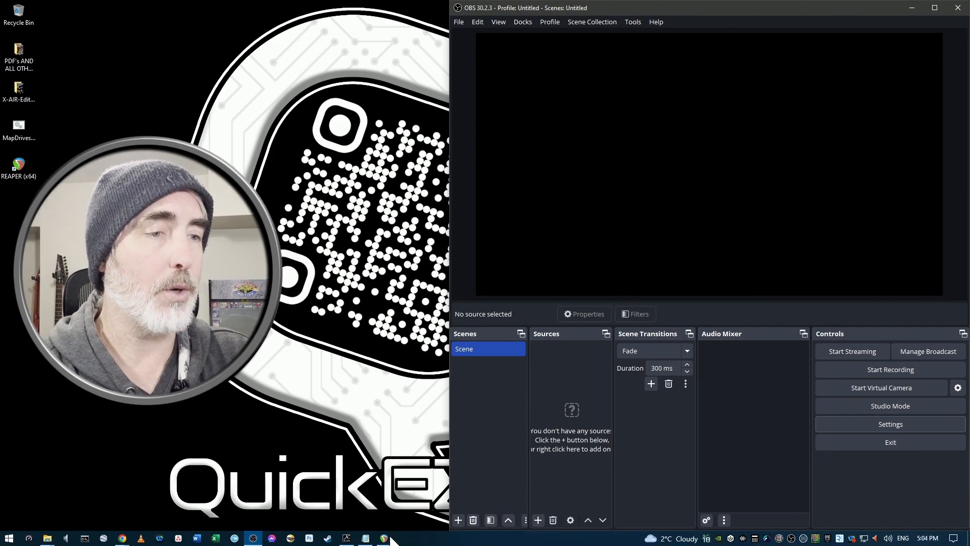
Switch to X AIR Edit and display the input settings of channel 1.
click(347, 538)
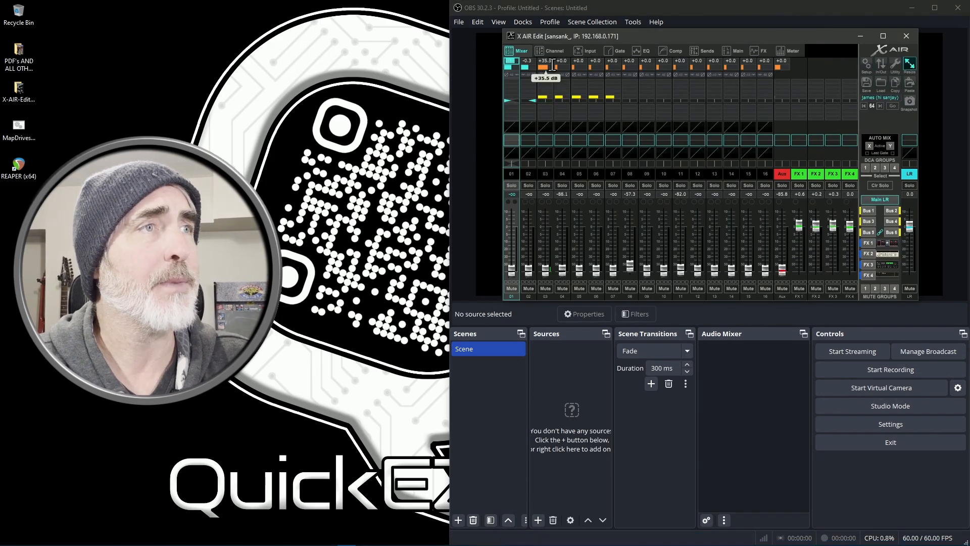
click(555, 51)
click(517, 50)
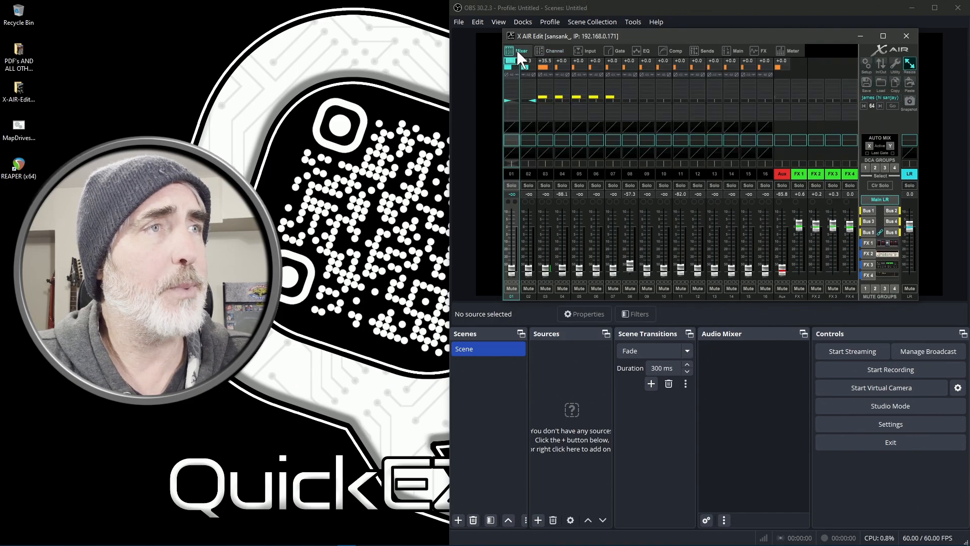
click(551, 52)
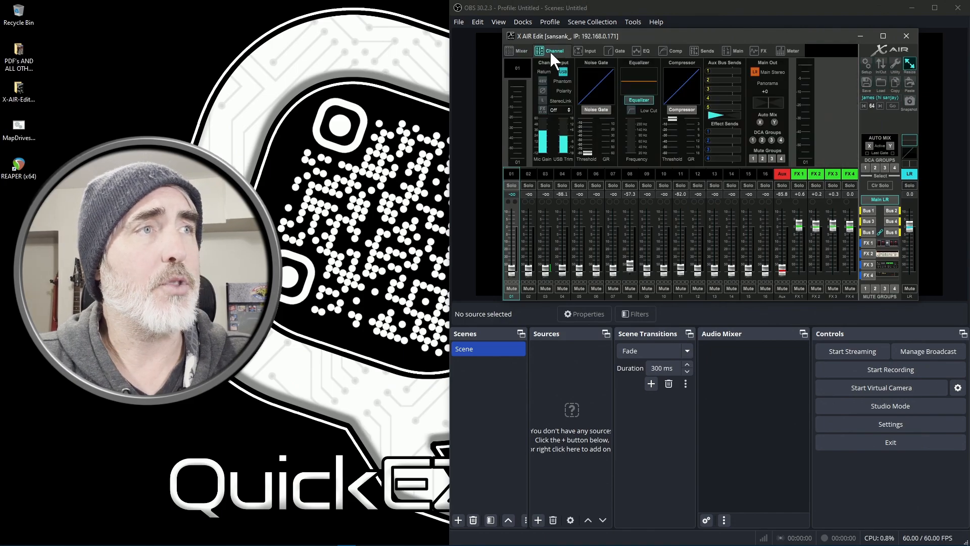
click(586, 53)
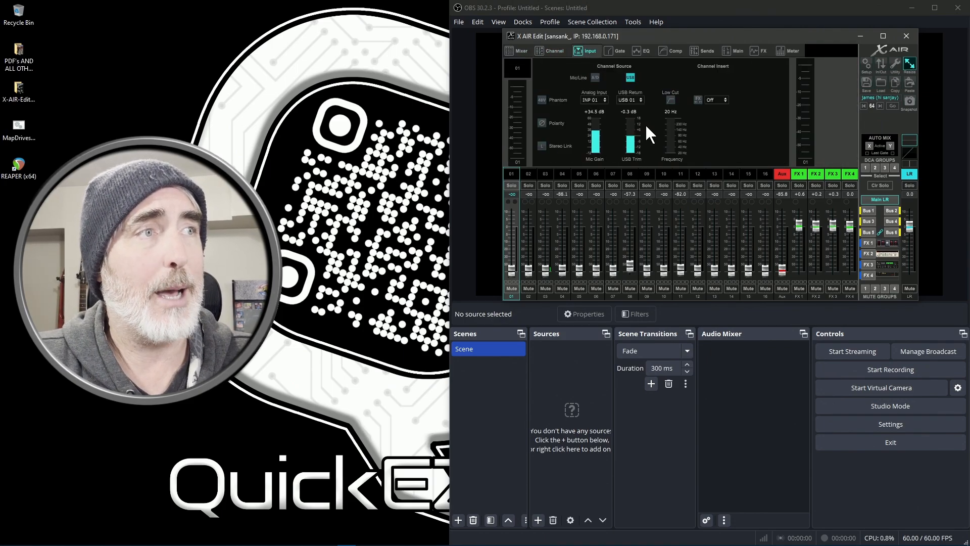
Pull the faders of channels 1, 4 and 8 fully down to -∞.
mouse_move(598, 130)
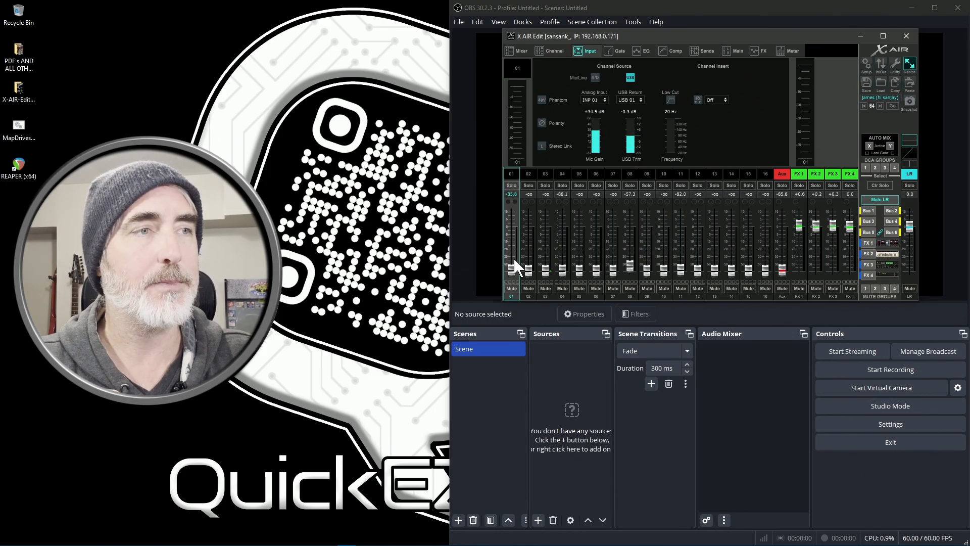
drag(563, 237, 629, 275)
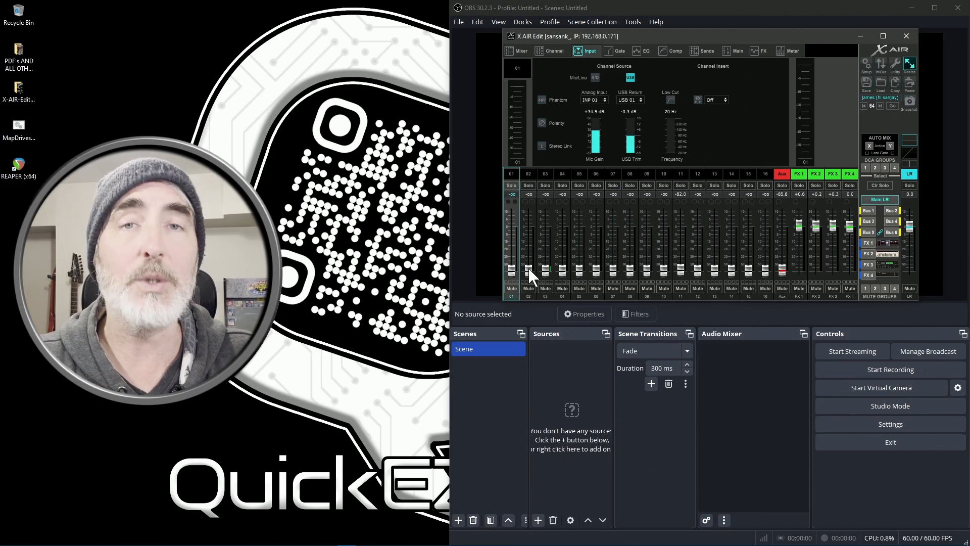
mouse_move(512, 268)
mouse_down()
mouse_move(512, 244)
mouse_move(512, 284)
mouse_up()
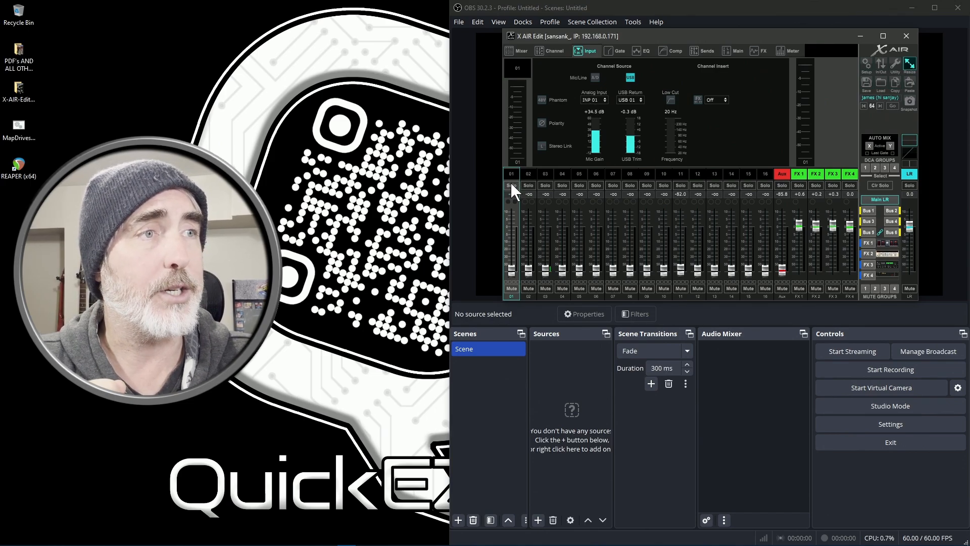
Check channel 1's analog input choices, and switch its source to A/D and back to USB.
click(594, 99)
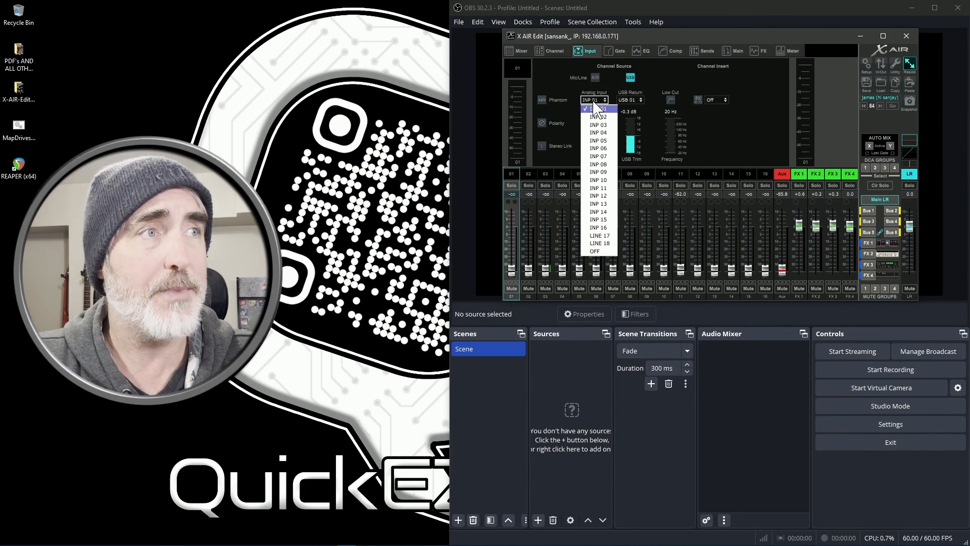
click(599, 99)
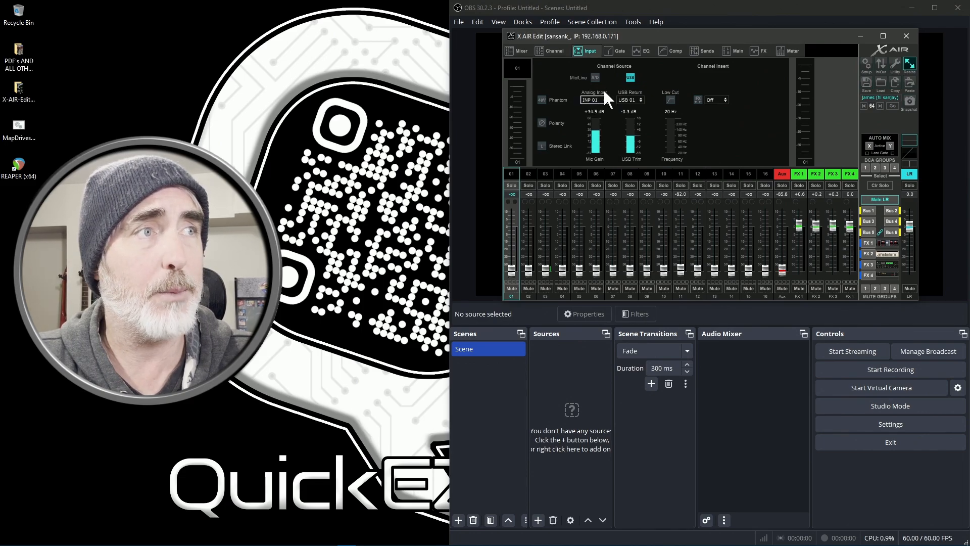
click(593, 76)
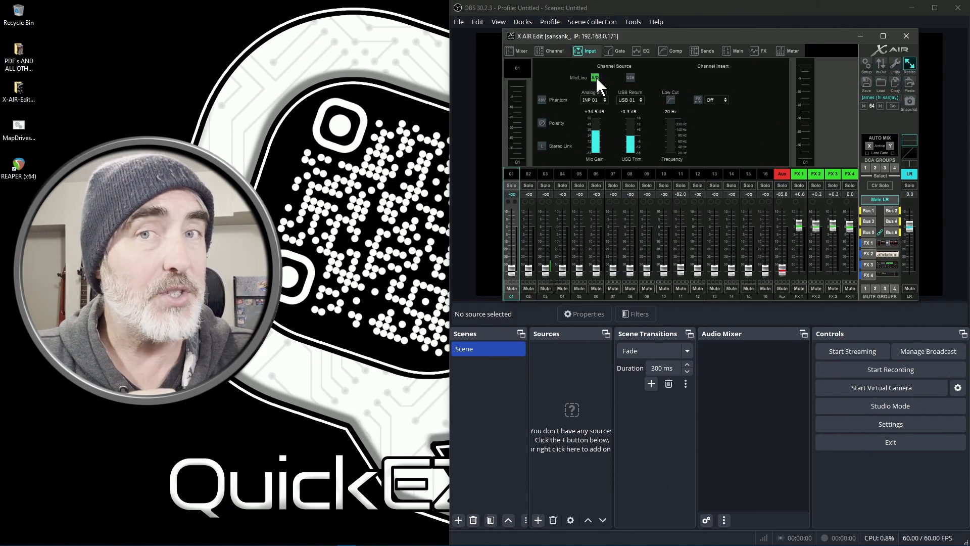
click(631, 77)
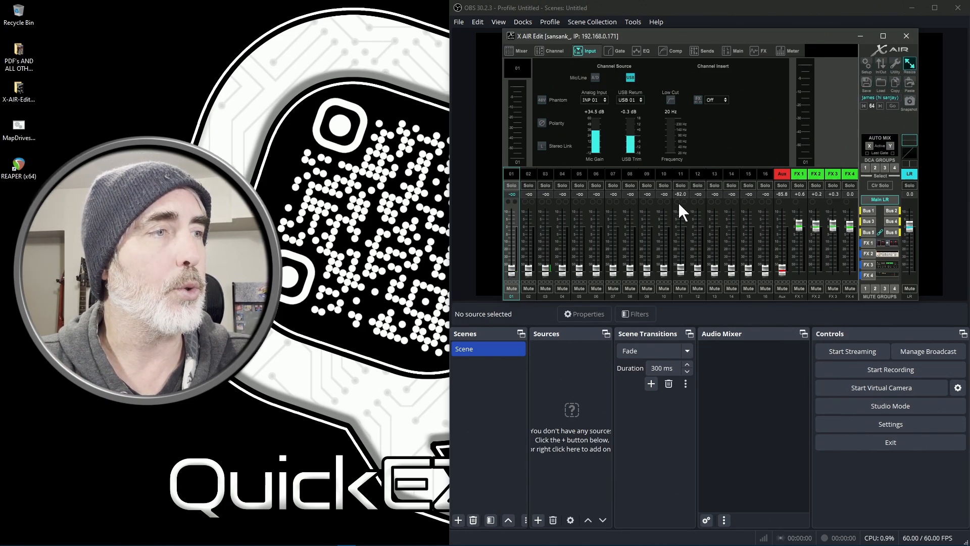
Select channel 10 and set its analog input to INP 01.
click(663, 174)
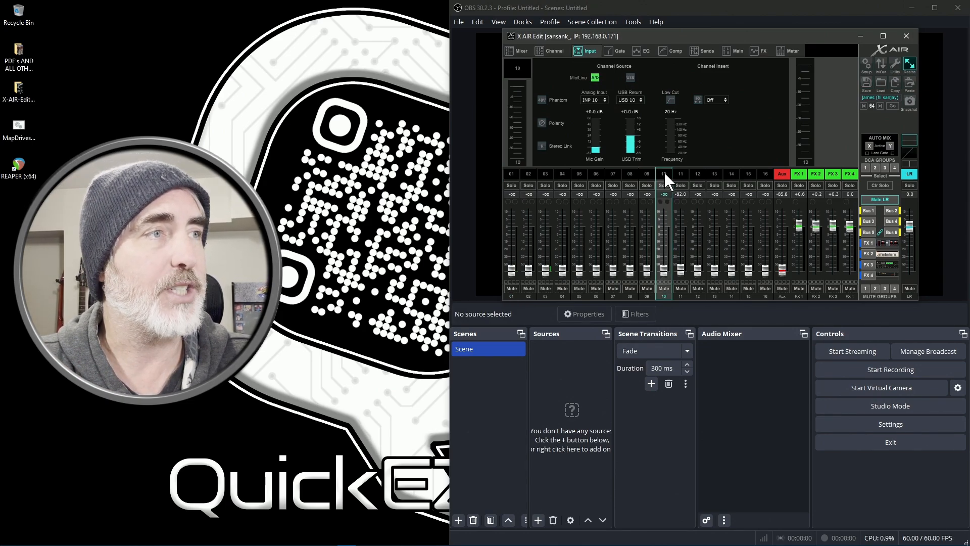
click(591, 100)
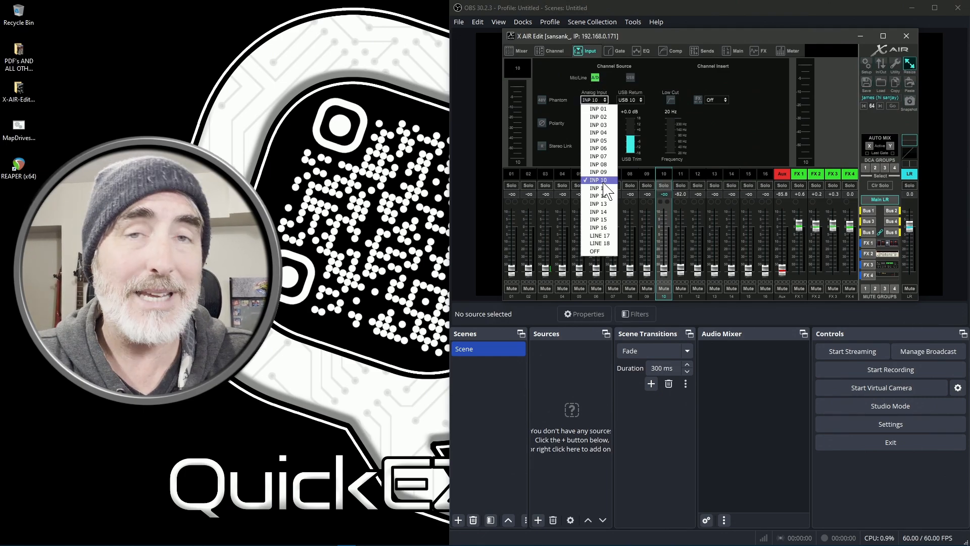
click(598, 108)
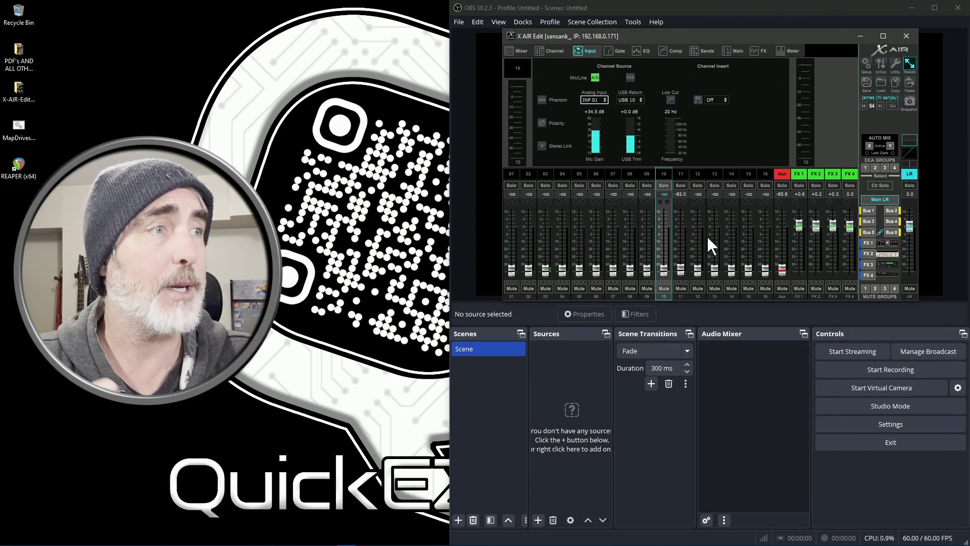
Switch channel 10's source to USB and back to A/D, and return its analog input to INP 10.
click(630, 78)
click(595, 78)
click(630, 100)
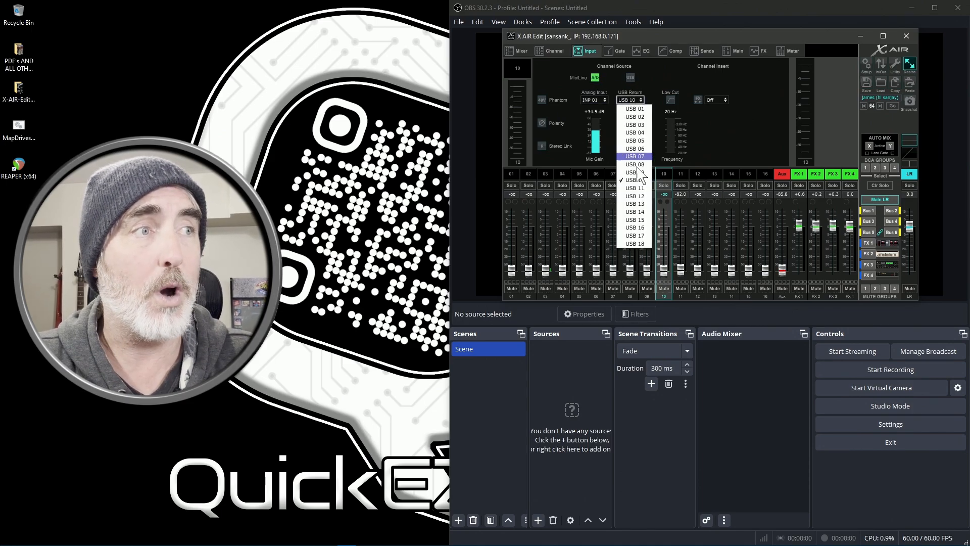
click(648, 74)
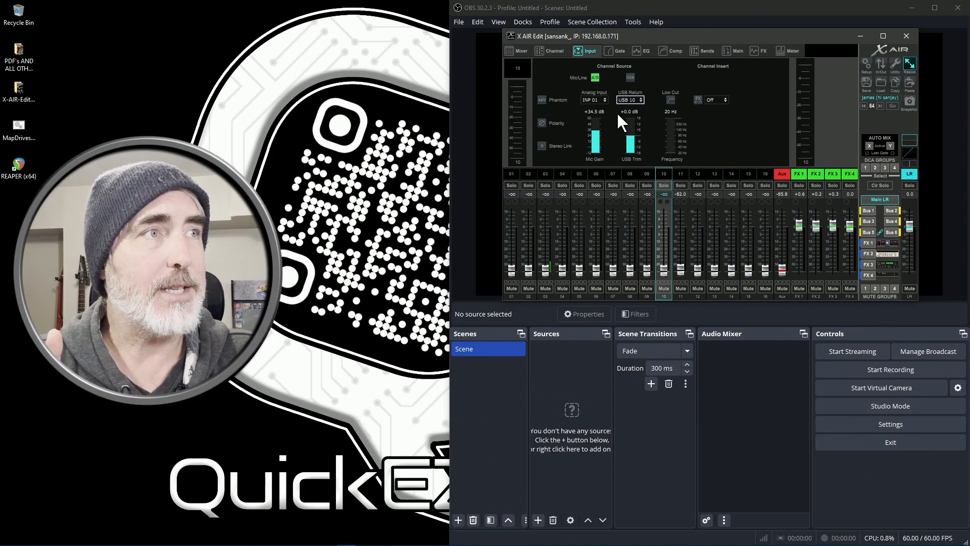
click(602, 100)
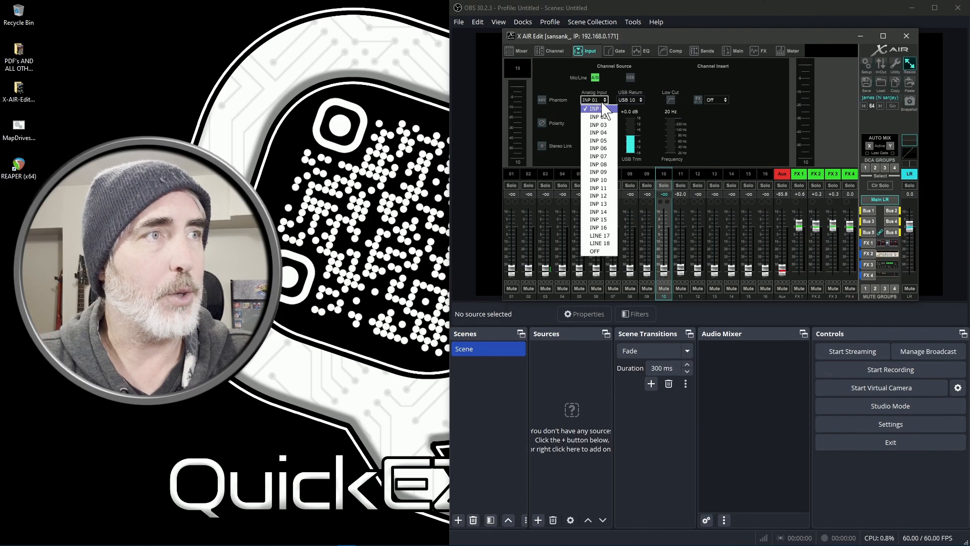
click(609, 180)
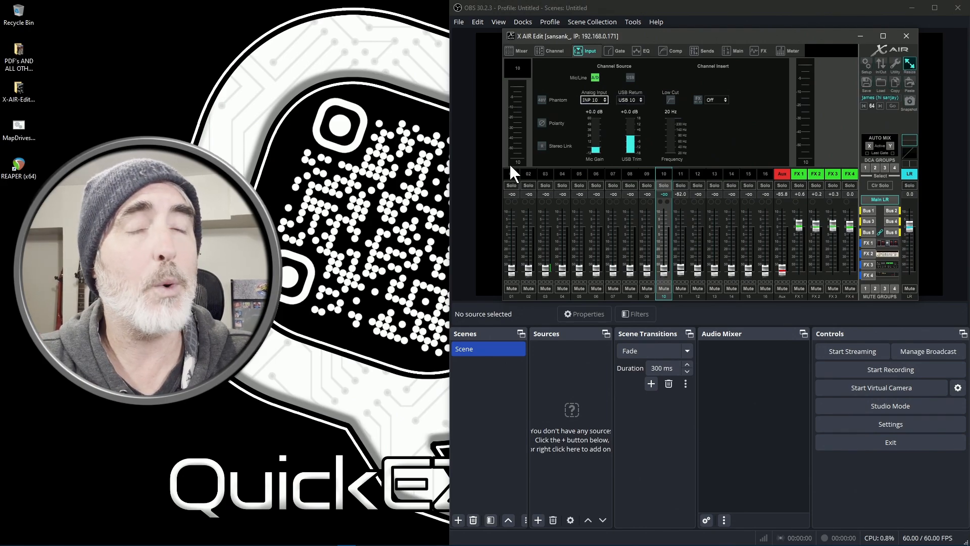
Enable Stereo Link on channel 1 and check the linked pair's panning in the channel and mixer views.
click(511, 176)
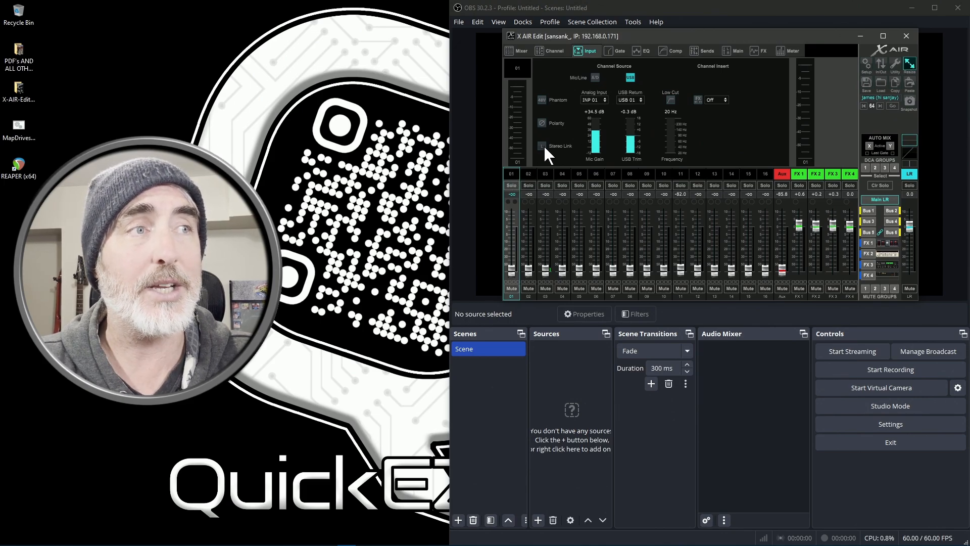
mouse_move(511, 270)
mouse_down()
mouse_move(514, 223)
mouse_move(514, 281)
mouse_up()
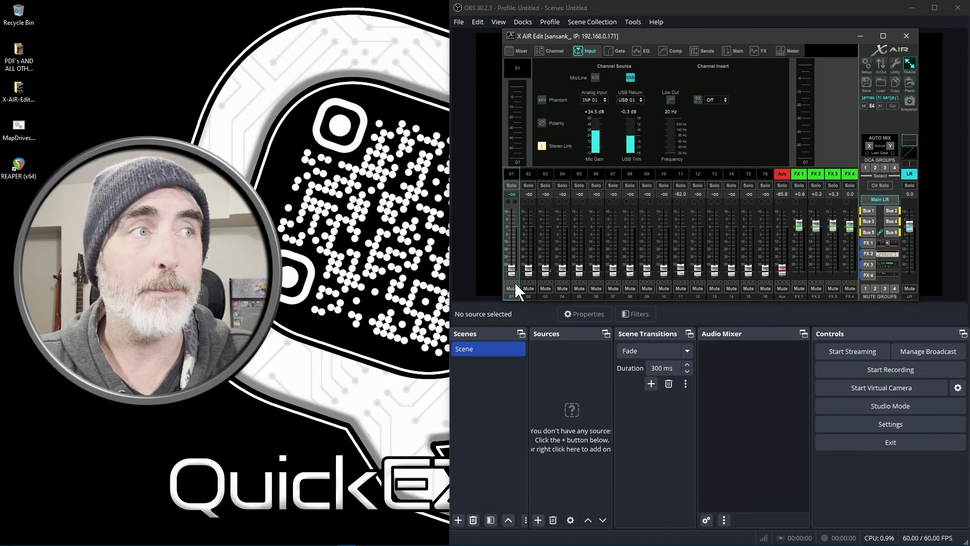
click(550, 48)
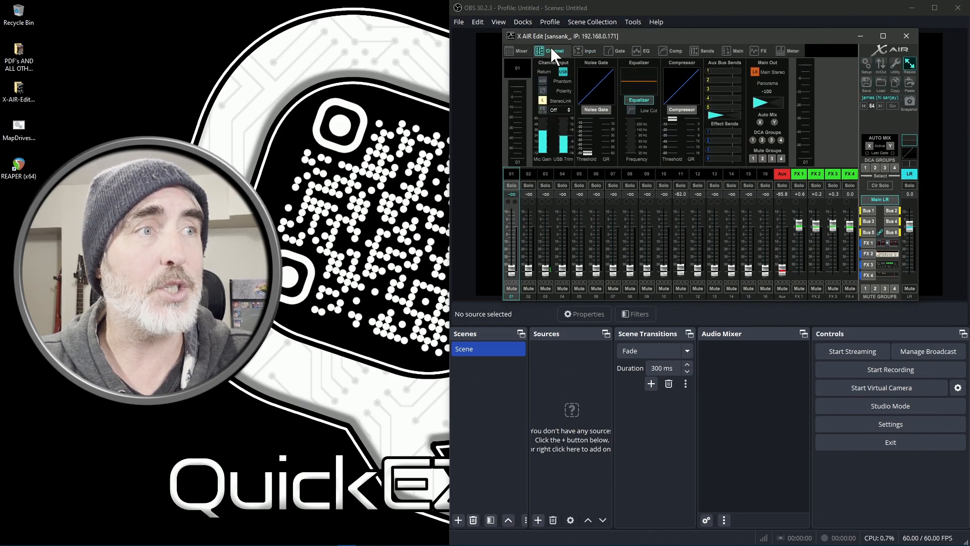
click(509, 48)
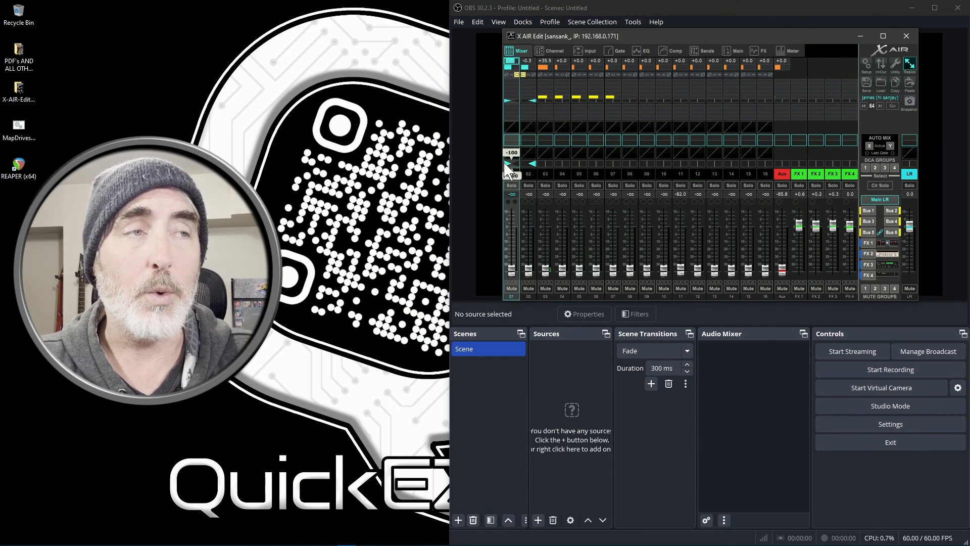
Compare the input source and USB return assignments of channels 1 and 2.
click(586, 50)
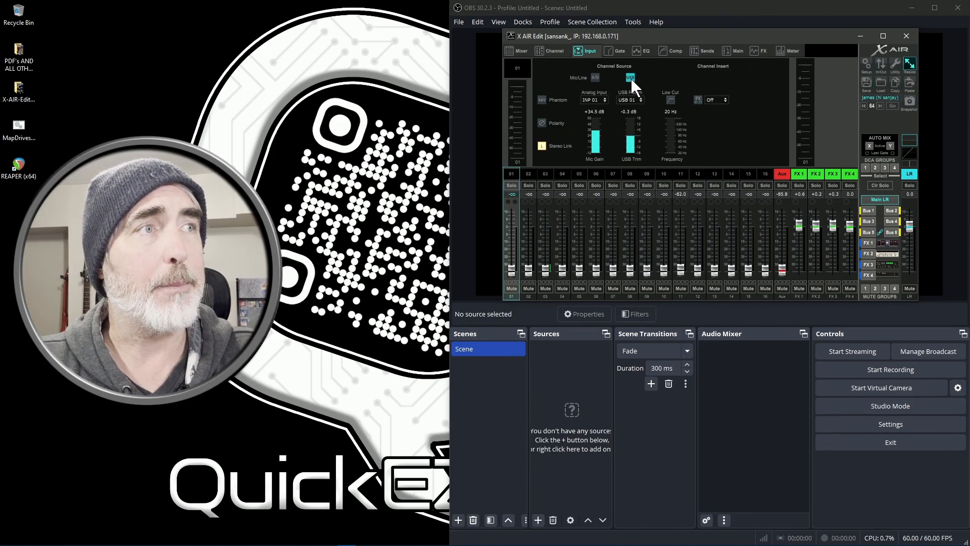
click(528, 172)
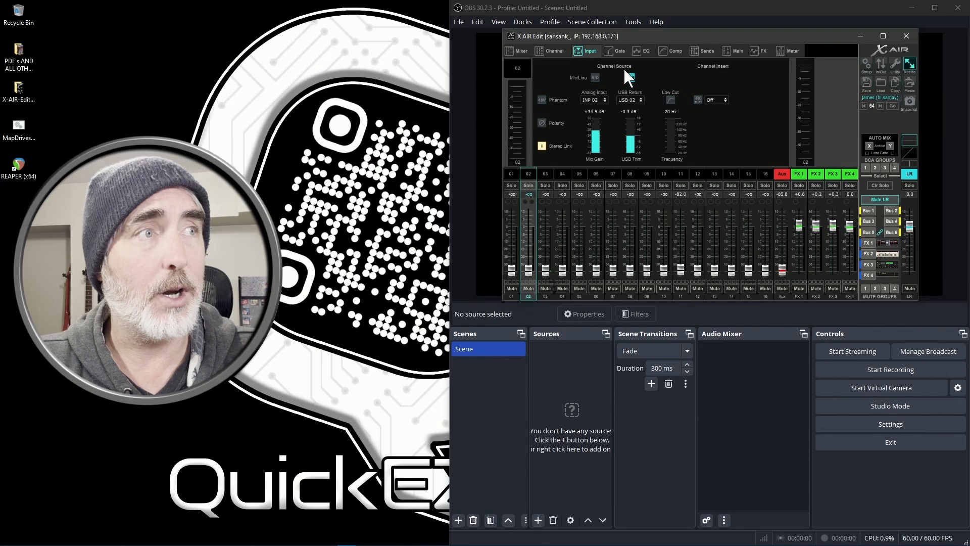
Review the USB return choices for channel 1 and channel 2, keeping USB 01 and USB 02 assigned.
click(513, 171)
click(631, 100)
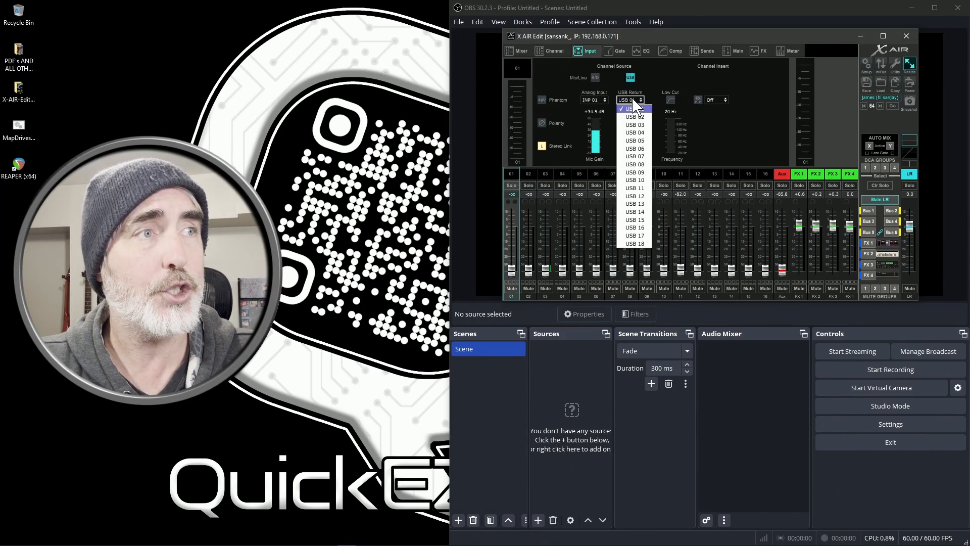
click(634, 109)
click(530, 172)
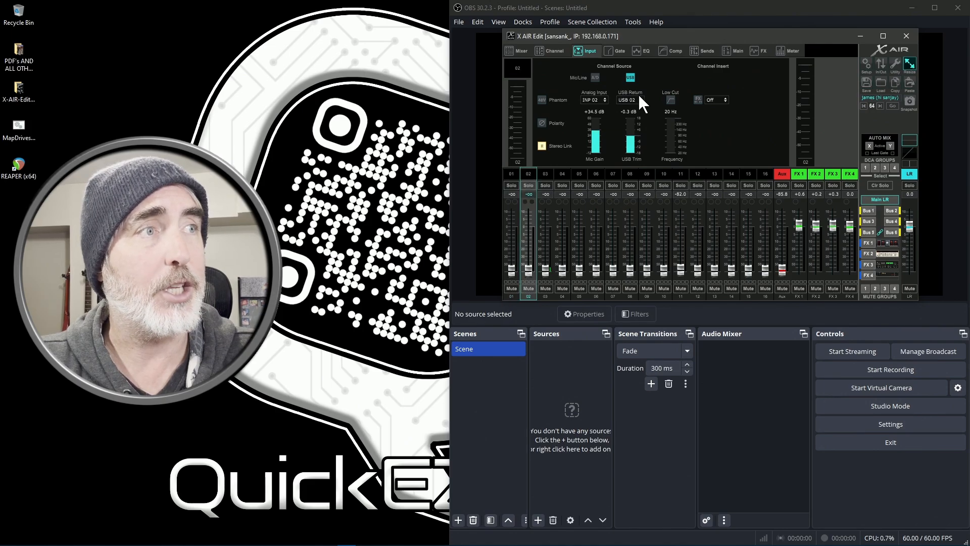
click(631, 100)
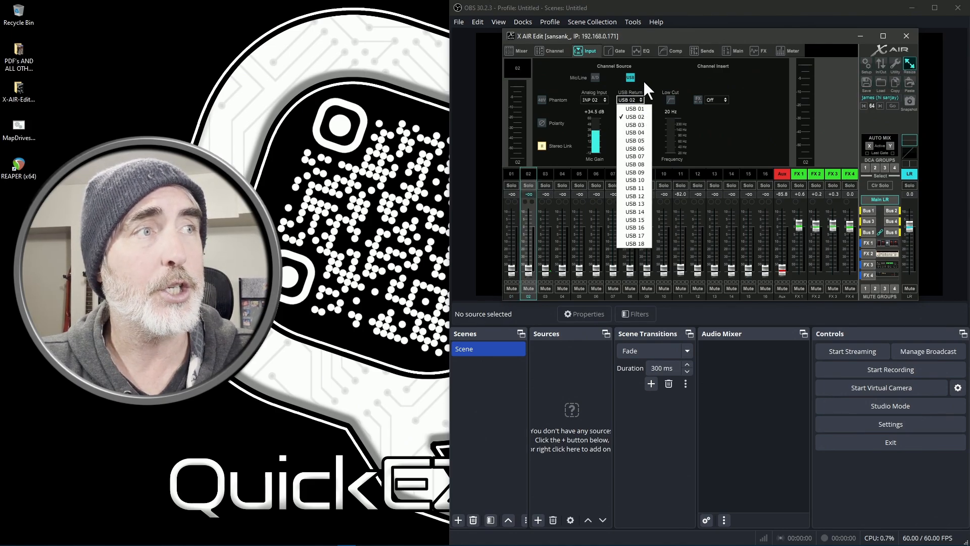
click(644, 80)
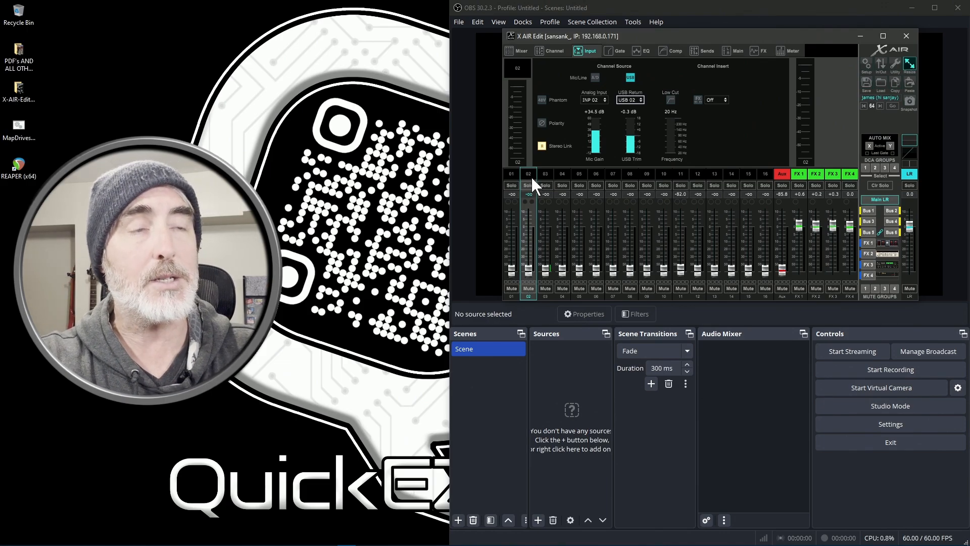
Switch to Chrome to play the YouTube video and set the mixer's main LR fader to about -0.7 dB.
click(515, 268)
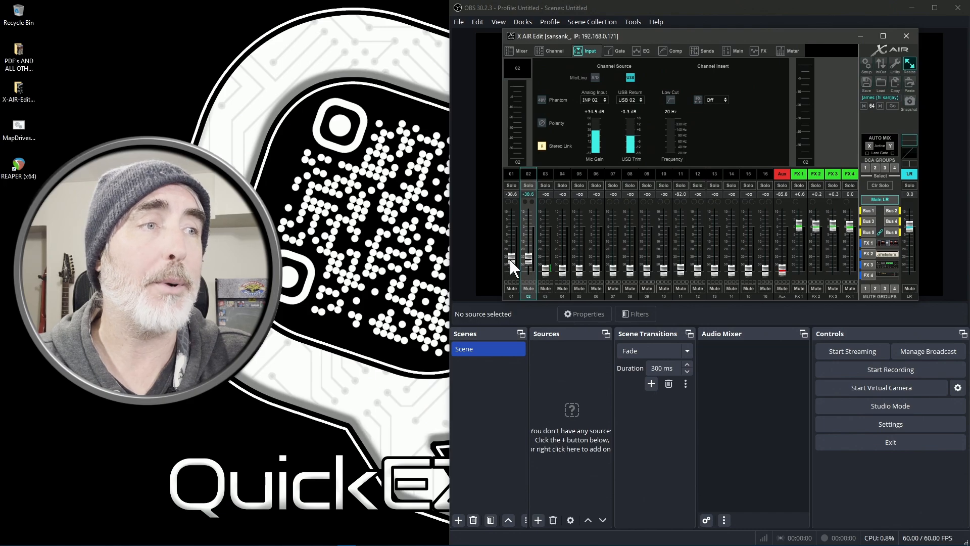
mouse_move(127, 541)
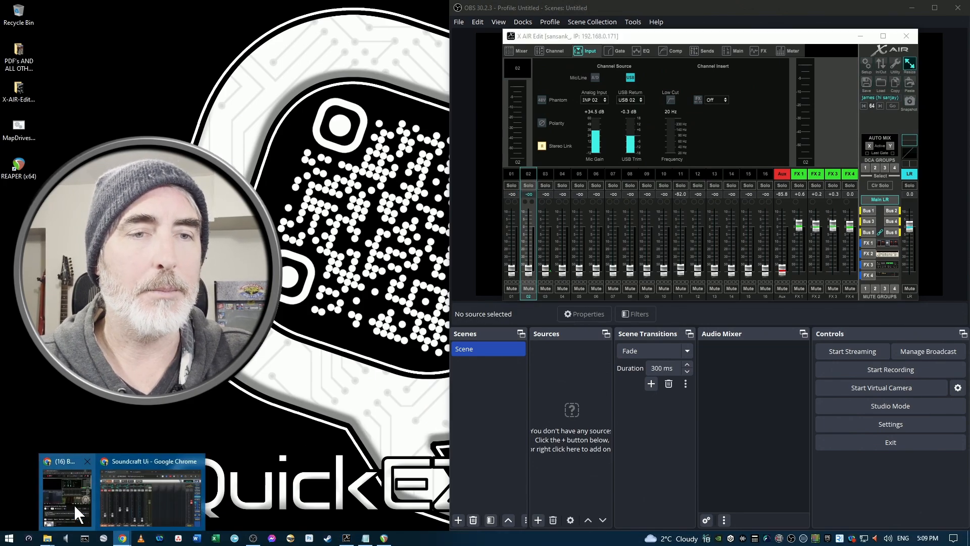
click(74, 504)
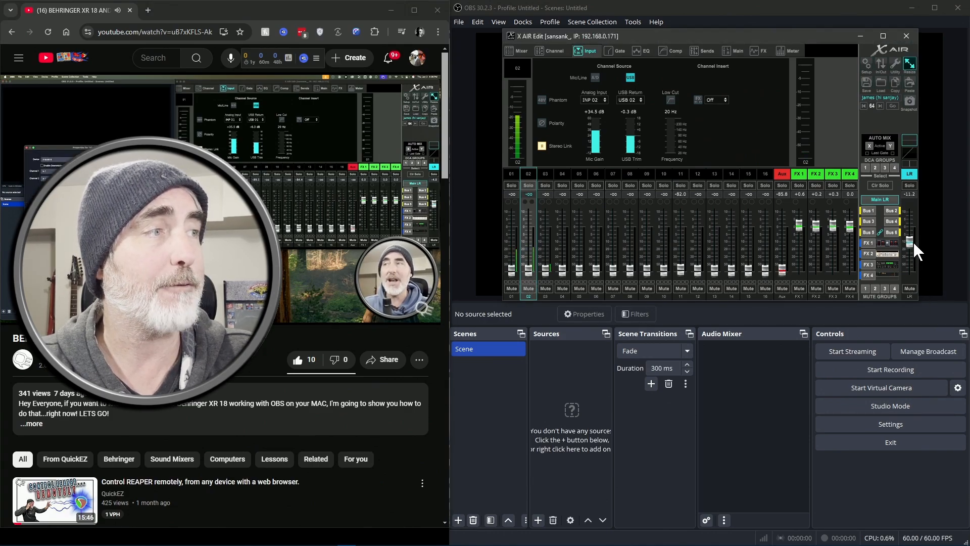
scroll(911, 227, down, 1)
scroll(911, 225, up, 1)
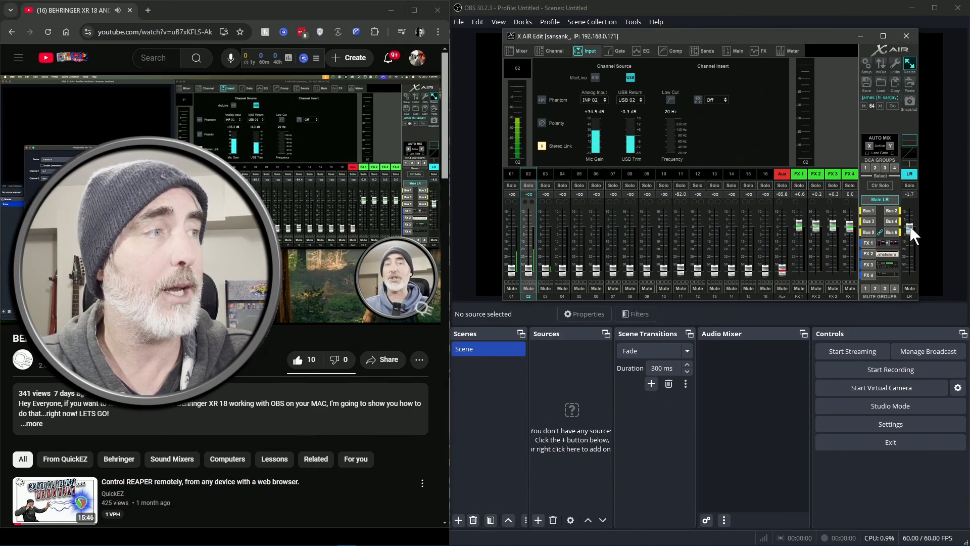
scroll(913, 224, down, 1)
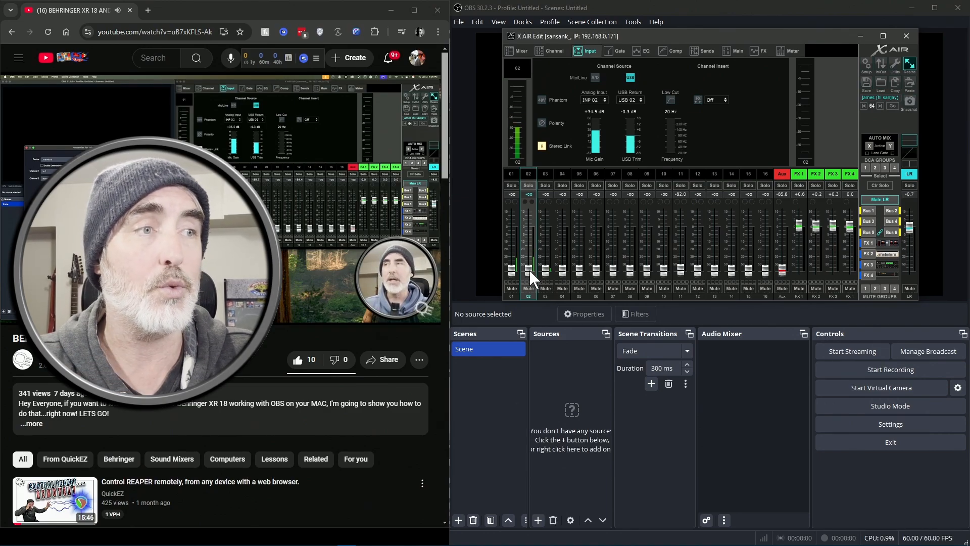
Lower the linked channel 1 and 2 faders fully, select channel 1, and minimize the browser window.
drag(528, 272, 522, 293)
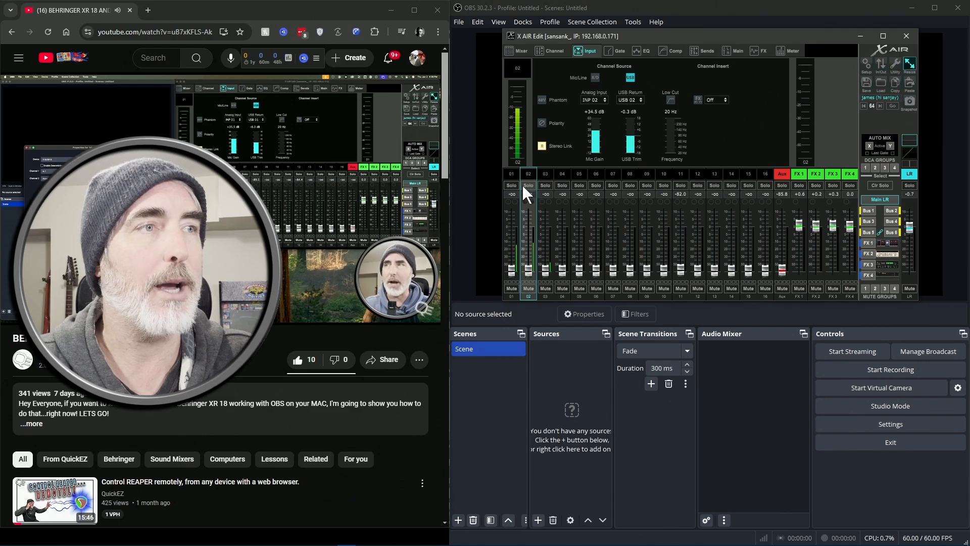
click(513, 174)
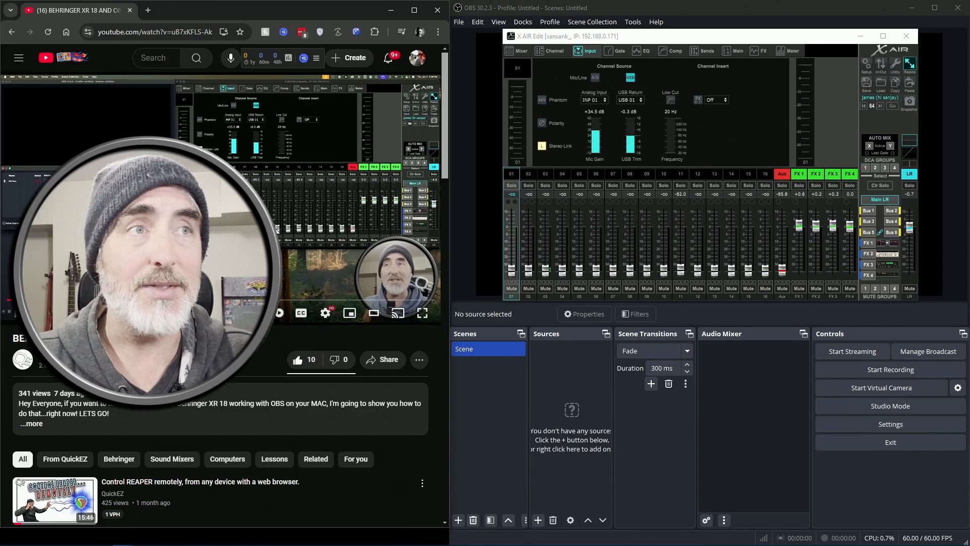
click(391, 10)
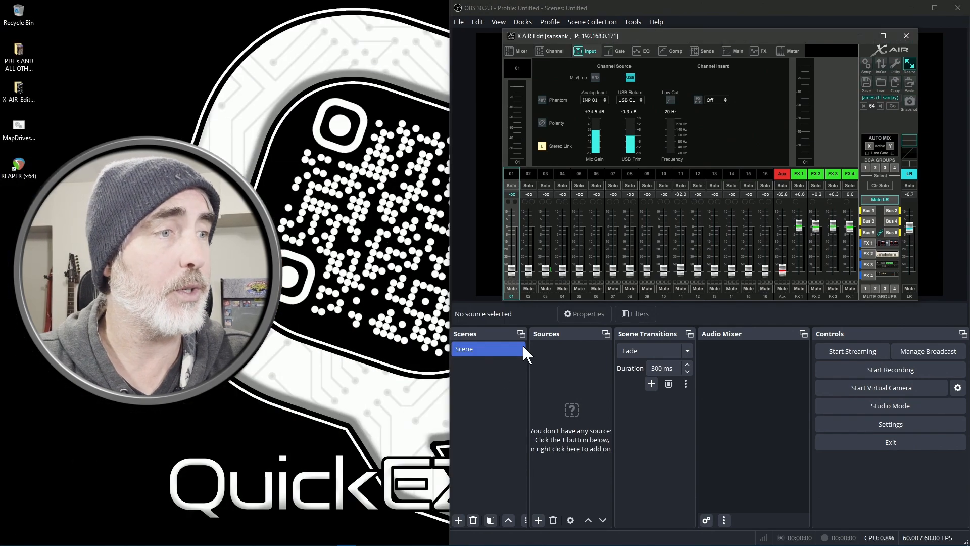
Switch to OBS and examine the device choices for Desktop Audio in its audio settings.
click(861, 473)
click(885, 422)
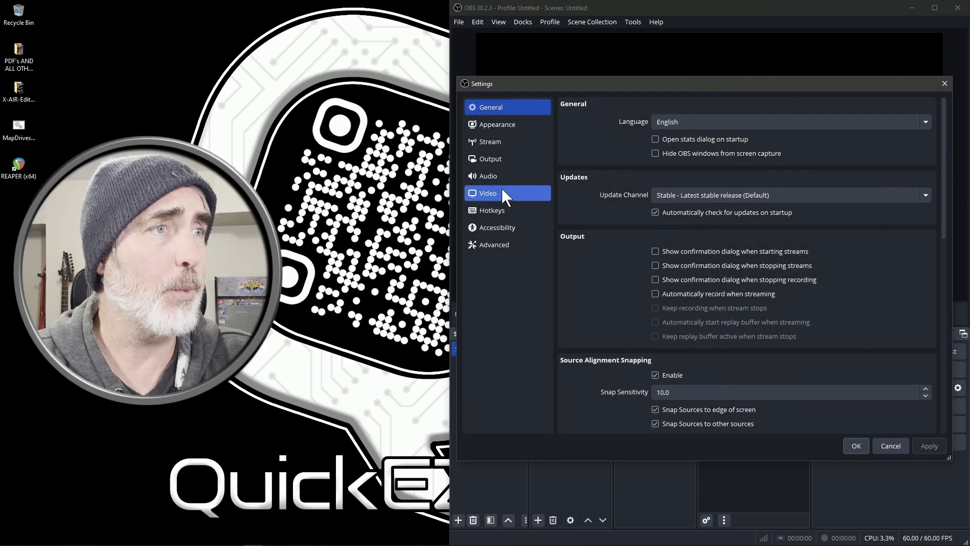
click(486, 175)
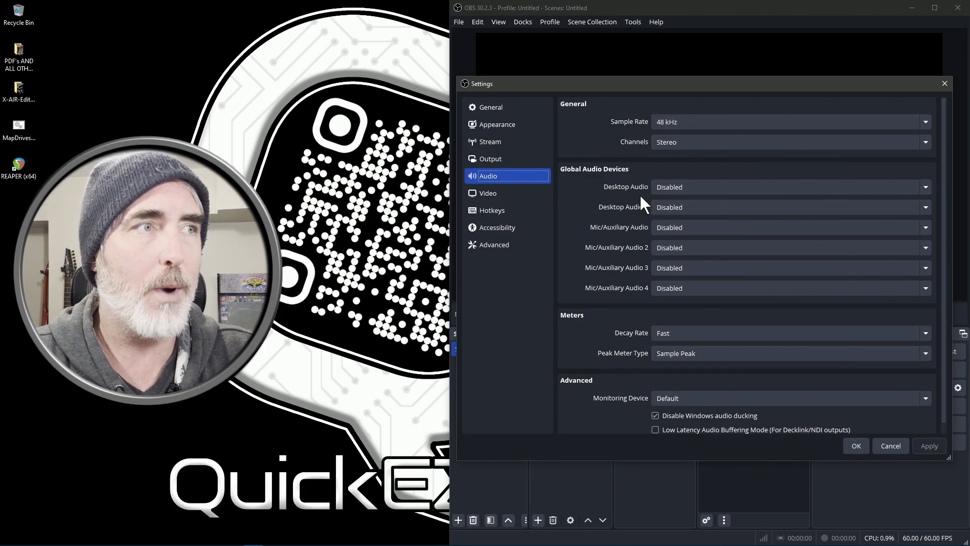
click(688, 186)
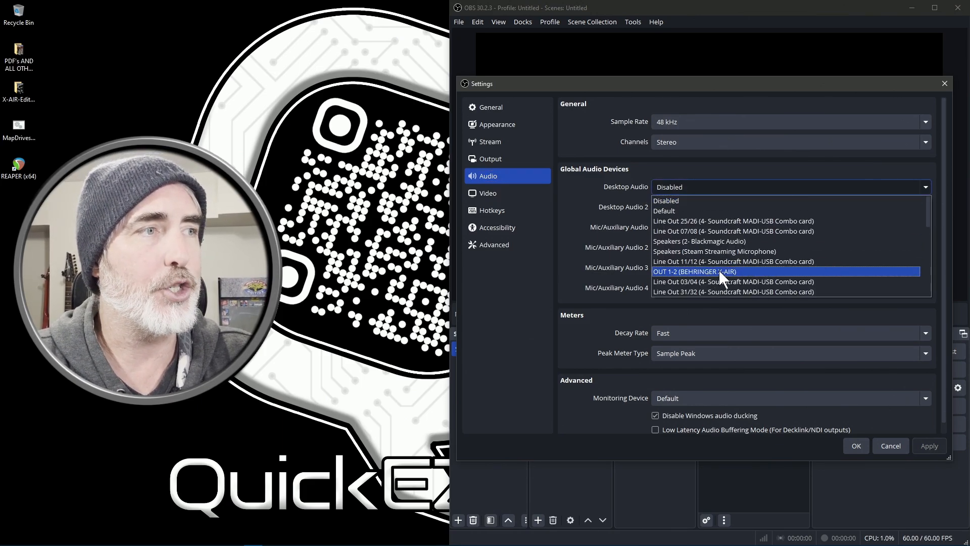
click(681, 186)
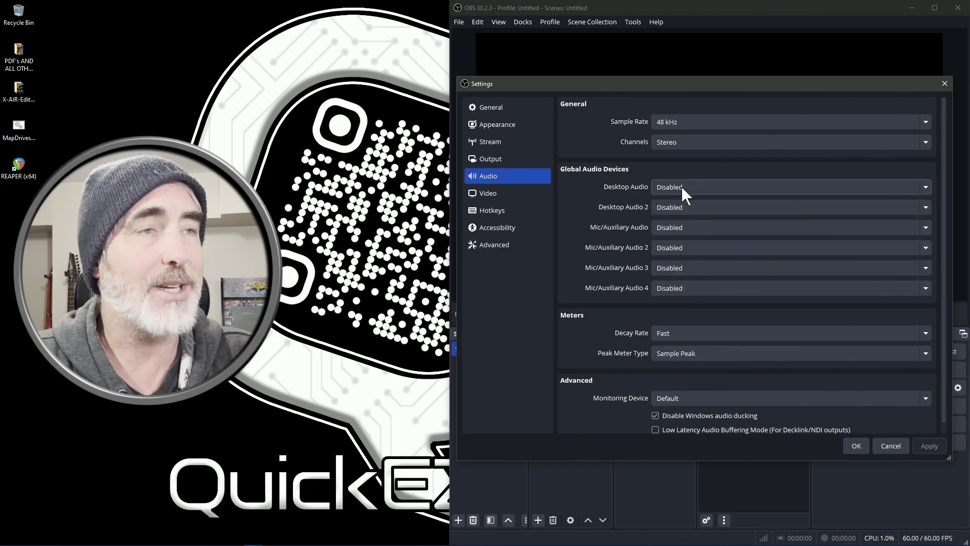
Check the Windows playback device and compare it with the Desktop Audio choices, leaving Desktop Audio disabled.
click(888, 538)
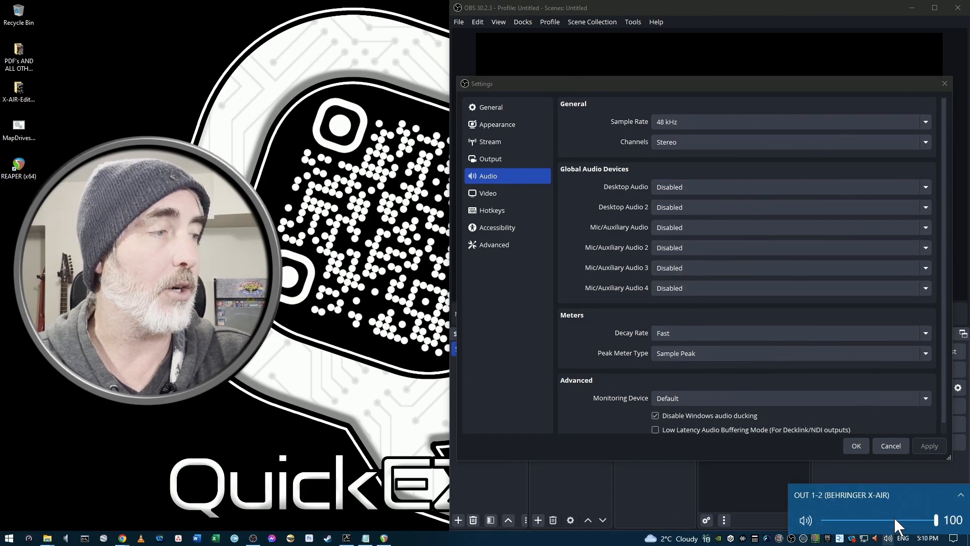
click(707, 172)
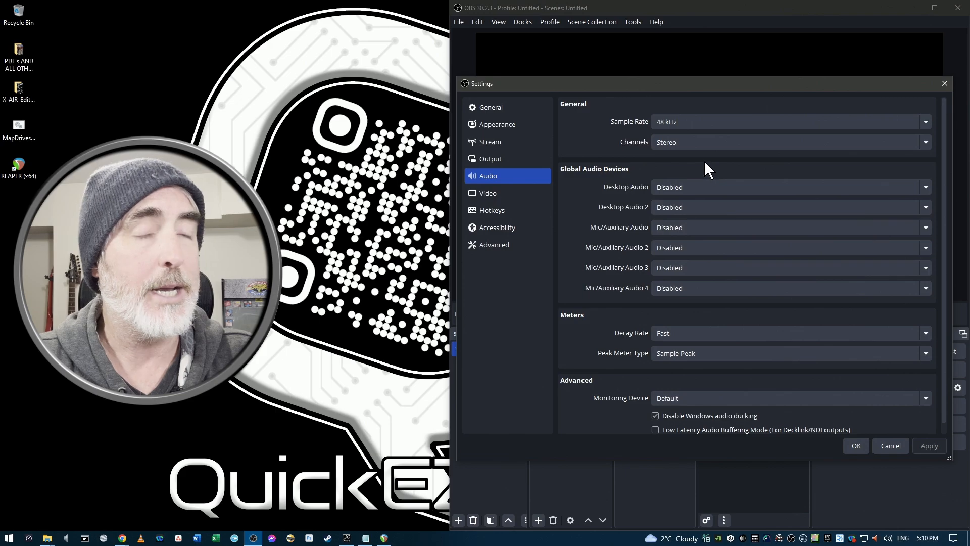
click(888, 539)
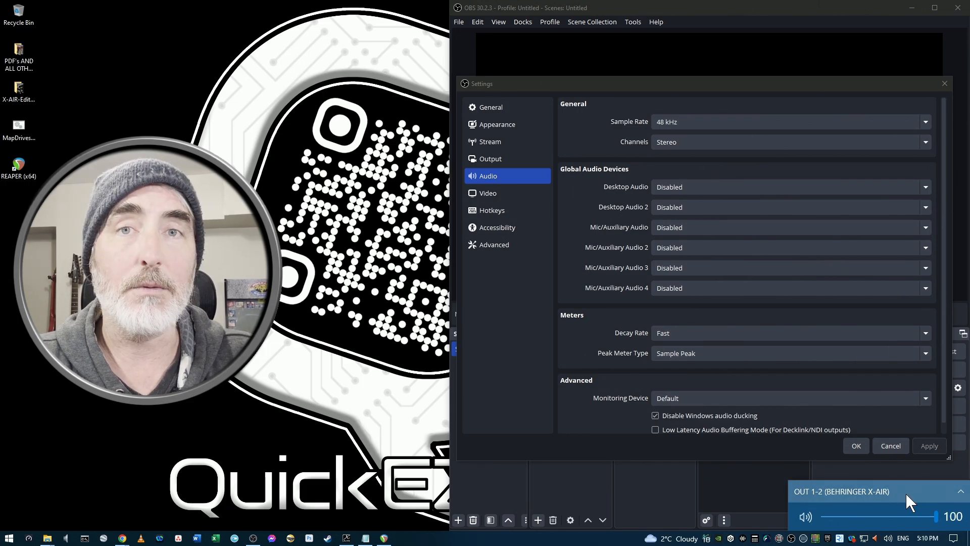
click(688, 174)
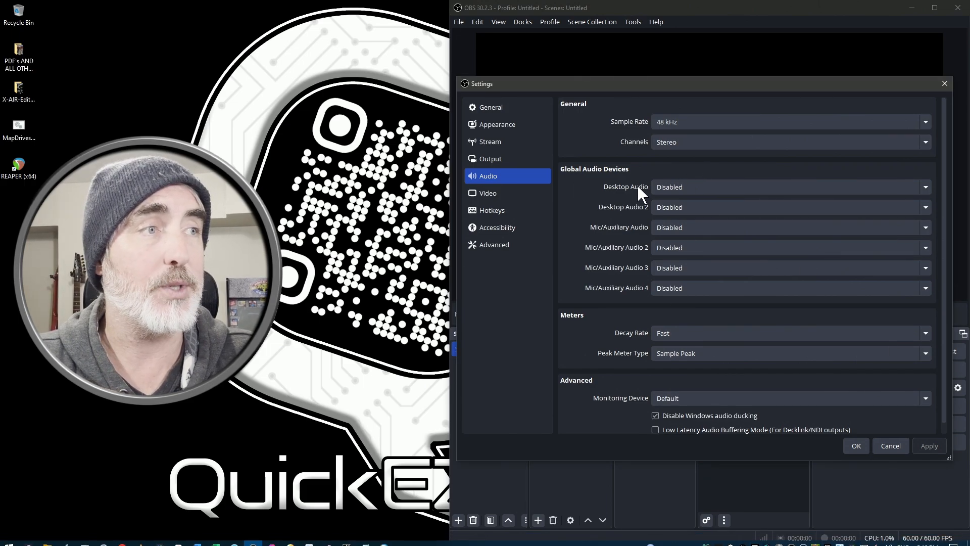
click(678, 183)
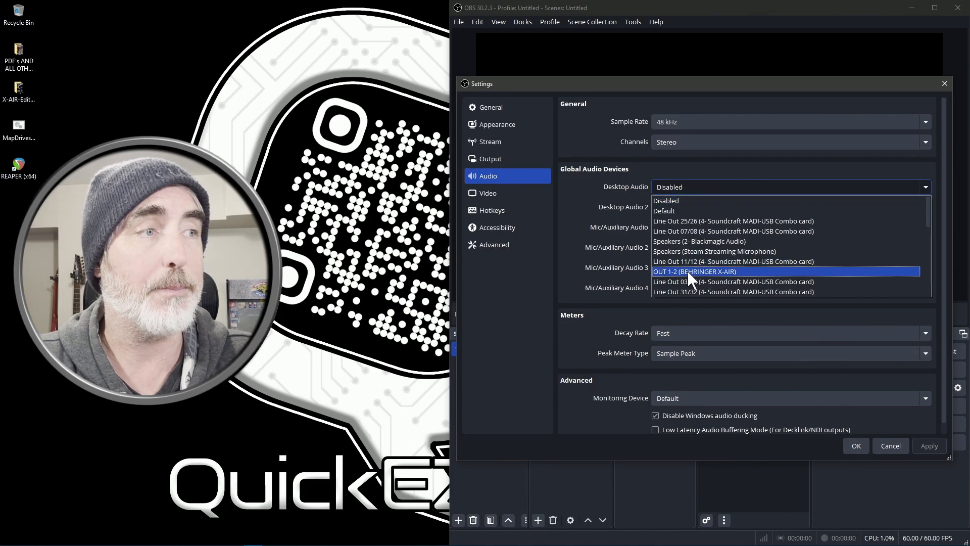
click(701, 165)
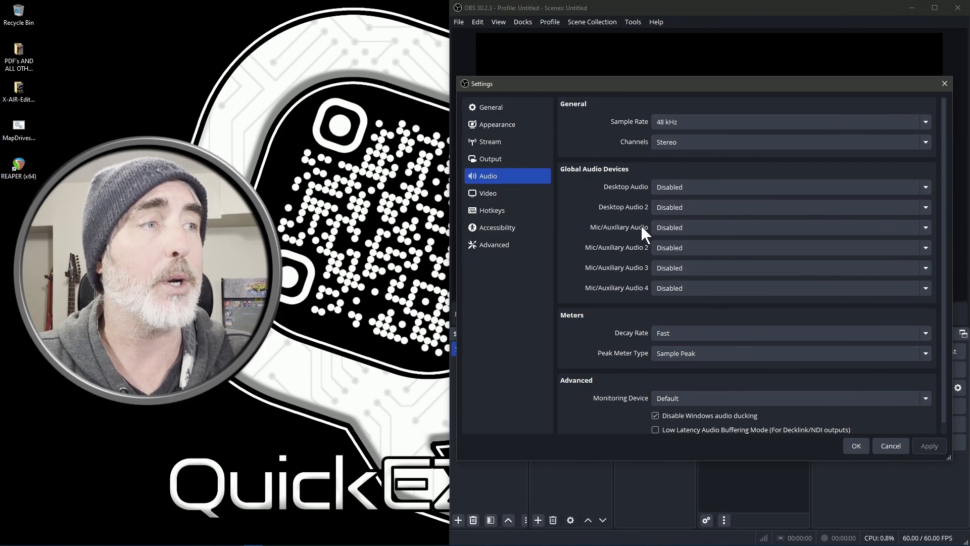
Look through the Mic/Auxiliary Audio devices for the Behringer X-AIR inputs and close the settings without saving.
click(681, 234)
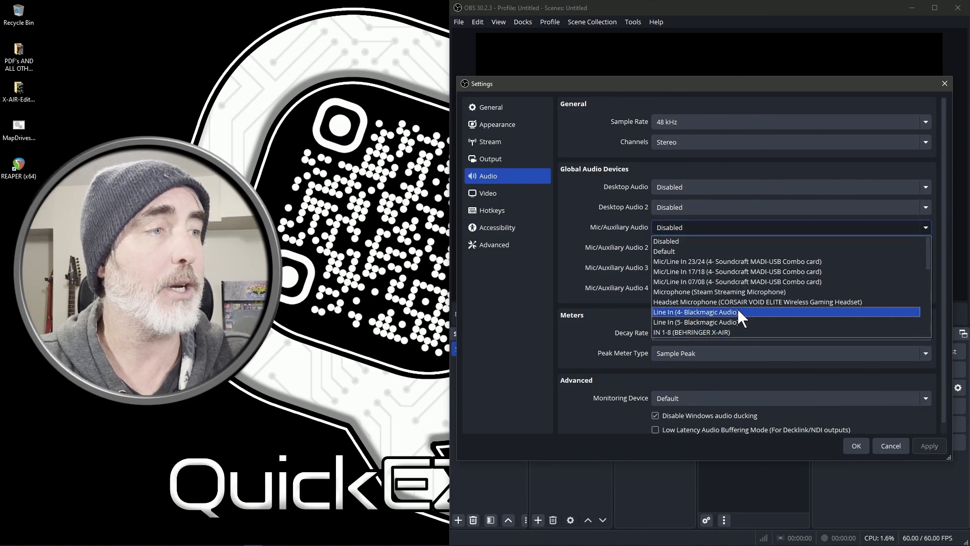
scroll(737, 308, down, 1)
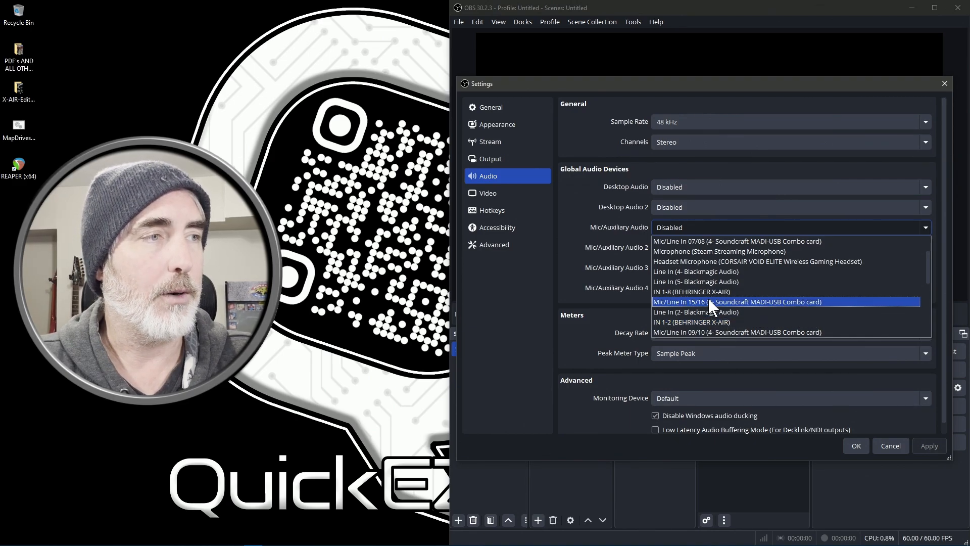
scroll(708, 298, down, 2)
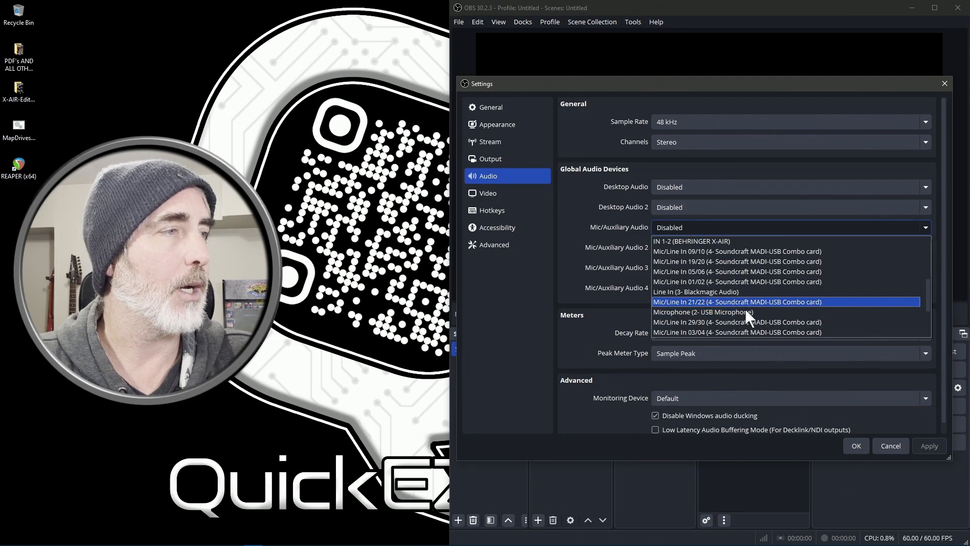
drag(928, 299, 924, 245)
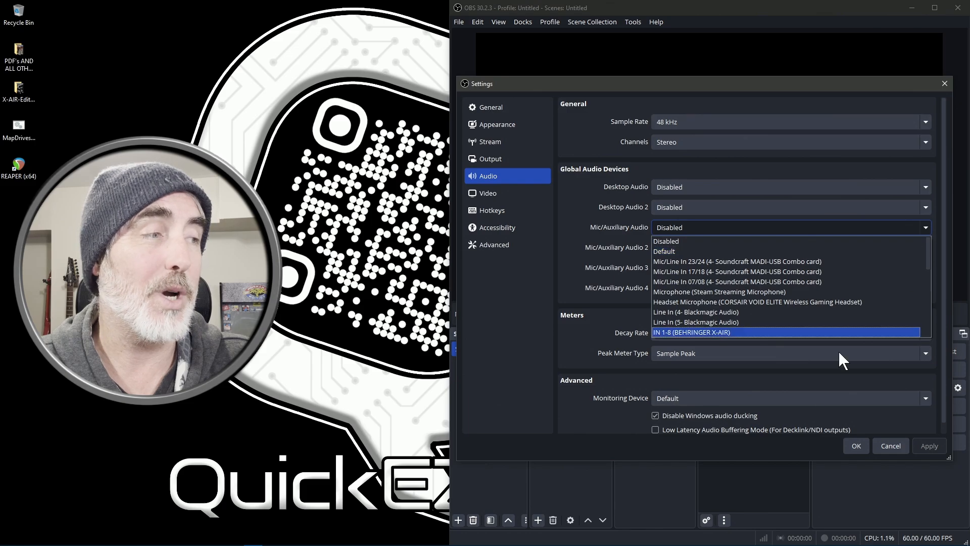
click(891, 443)
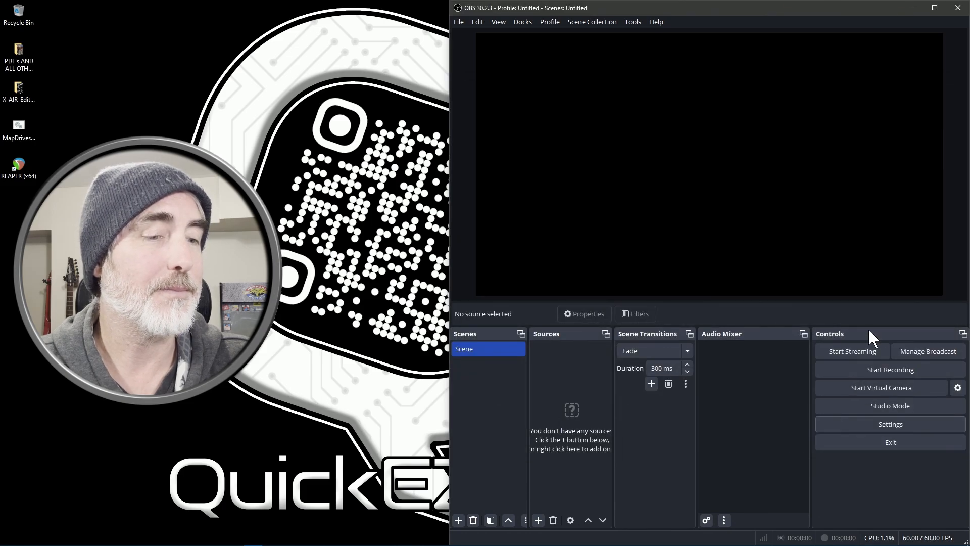
Switch to X AIR Edit, check the USB Interface mode in the Audio/Midi setup, and close the setup.
key(alt+Tab)
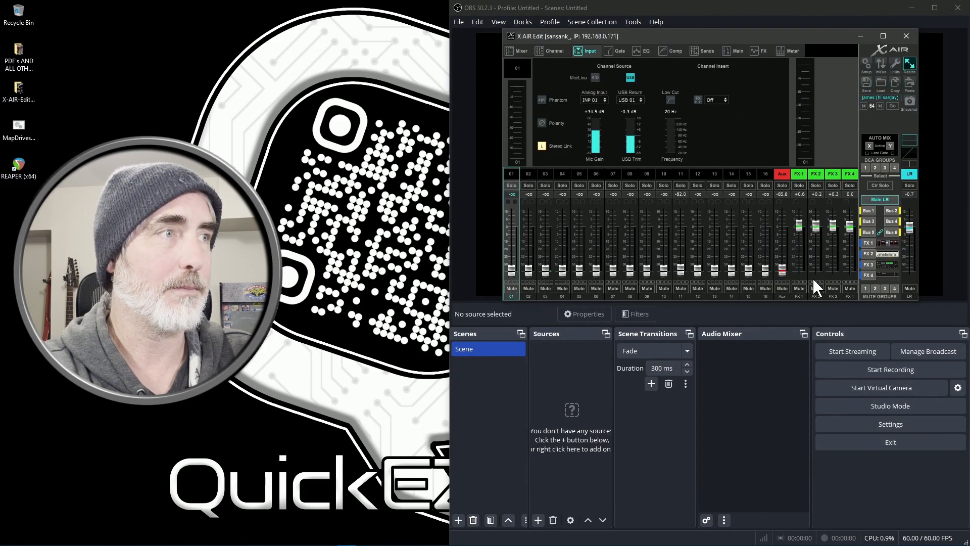
click(880, 63)
click(880, 63)
click(866, 63)
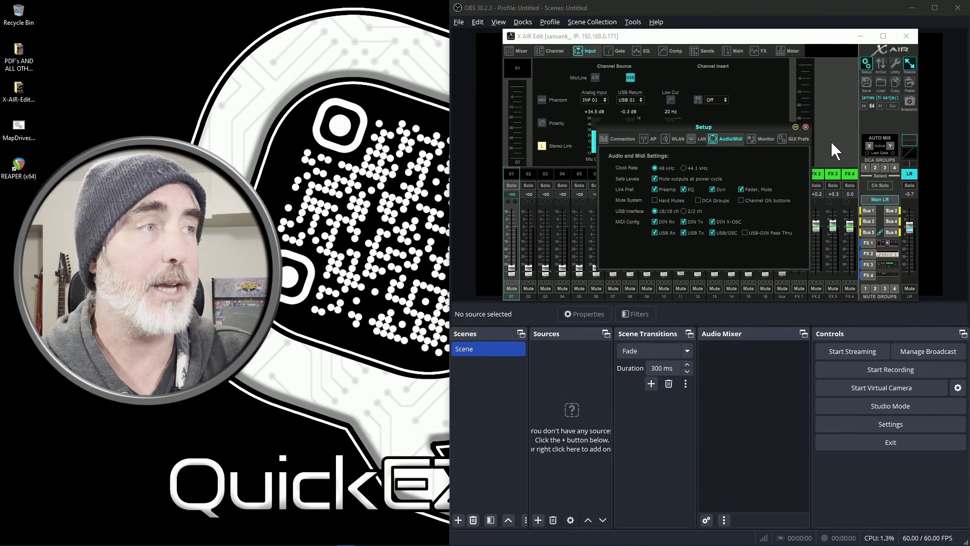
click(805, 127)
Switch to OBS and set Mic/Auxiliary Audio to IN 3-4 (BEHRINGER X-AIR) in the audio settings.
click(855, 318)
click(876, 424)
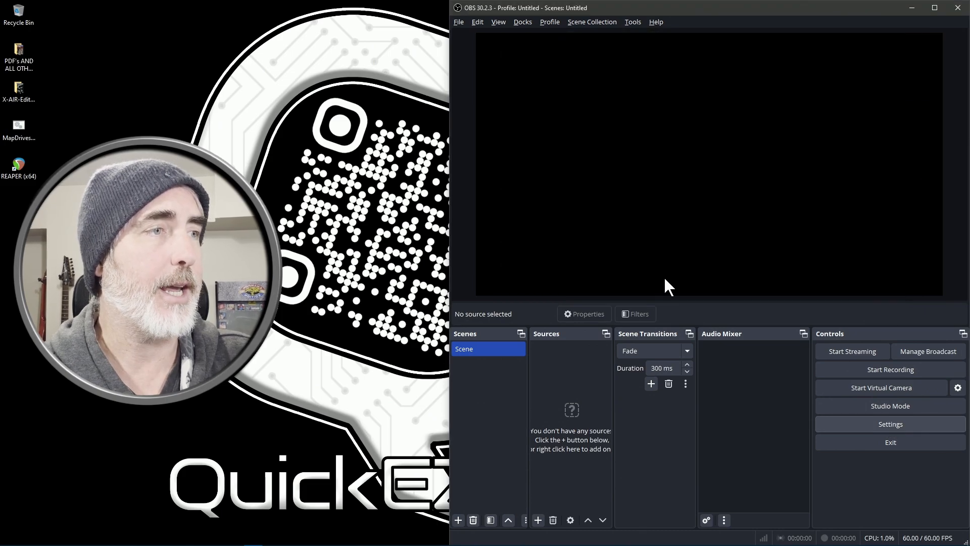
click(489, 176)
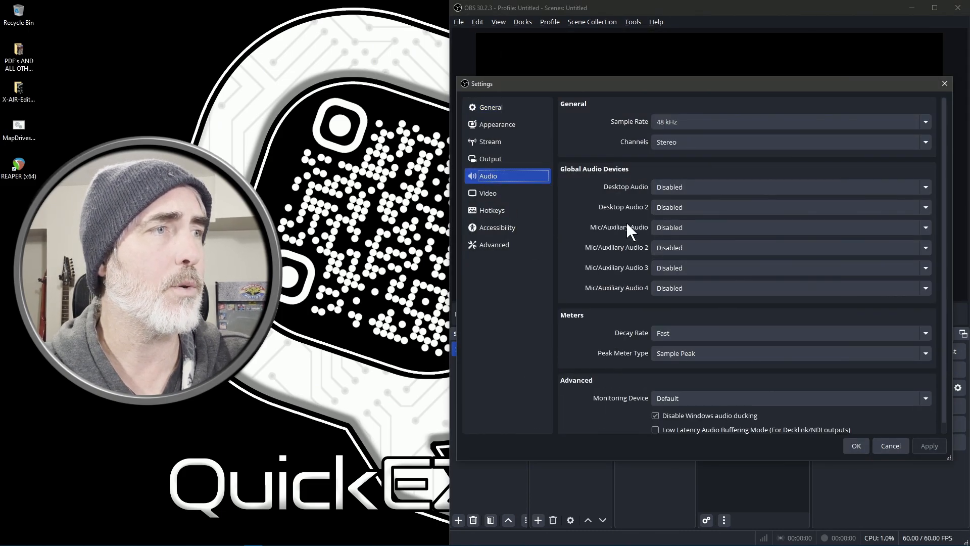
click(695, 228)
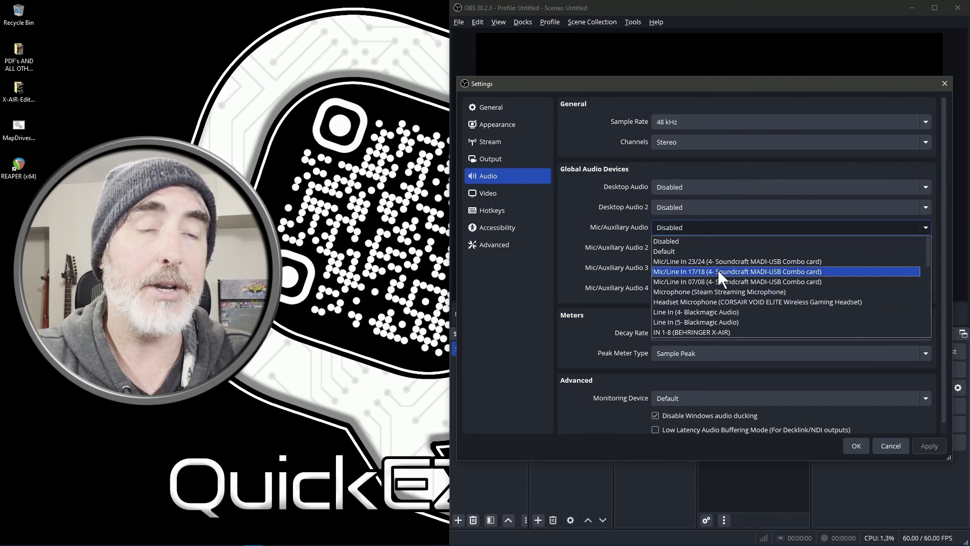
scroll(717, 273, down, 2)
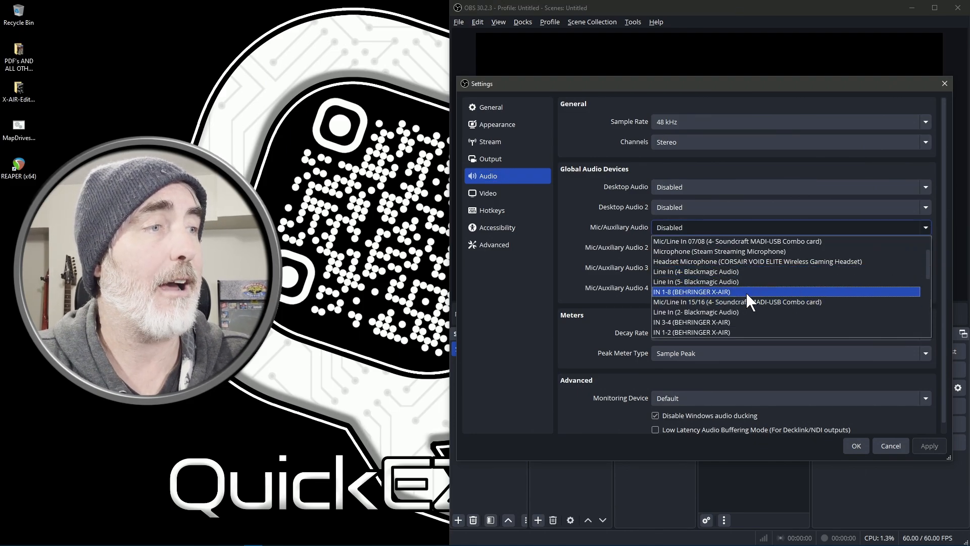
scroll(746, 292, down, 2)
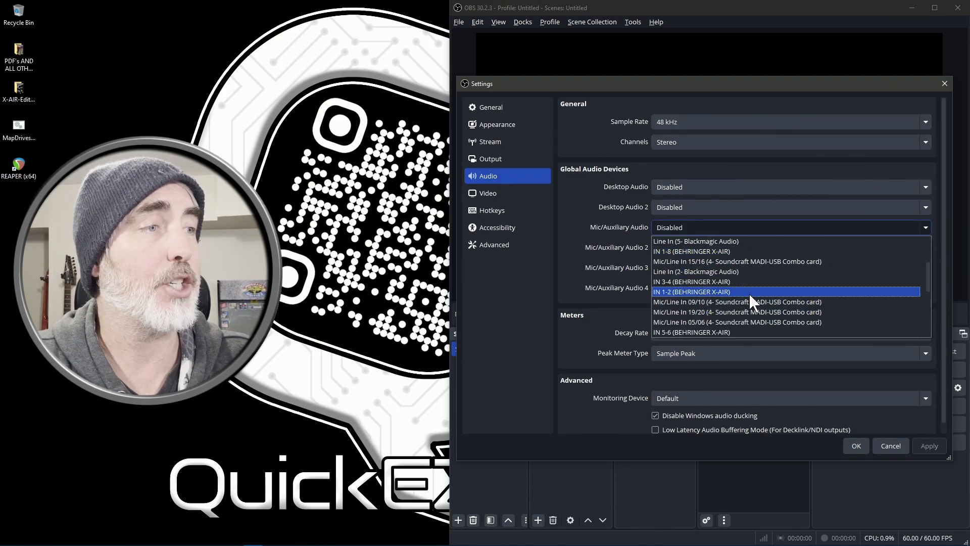
click(684, 281)
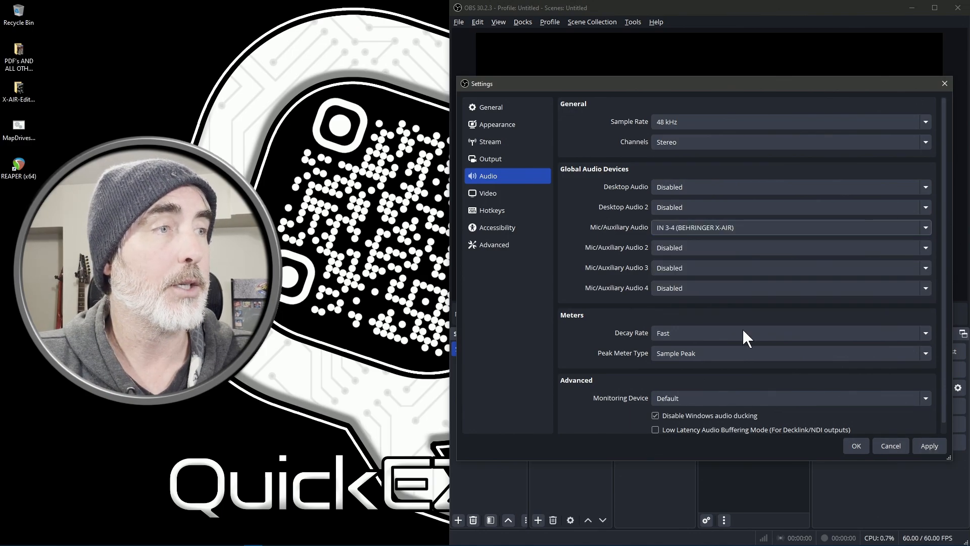
Apply and close the audio settings, switch to X AIR Edit to check the microphone channel, and return to OBS.
click(930, 446)
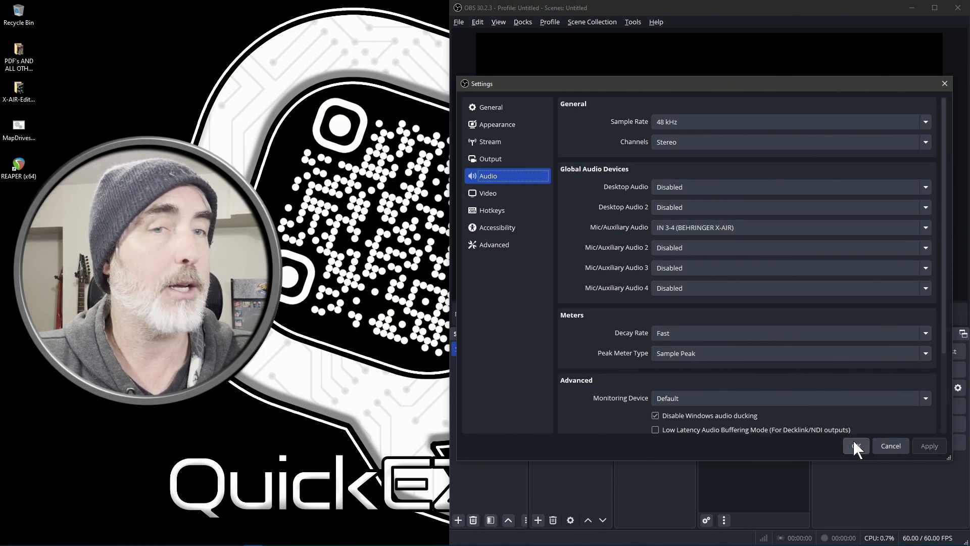
click(855, 443)
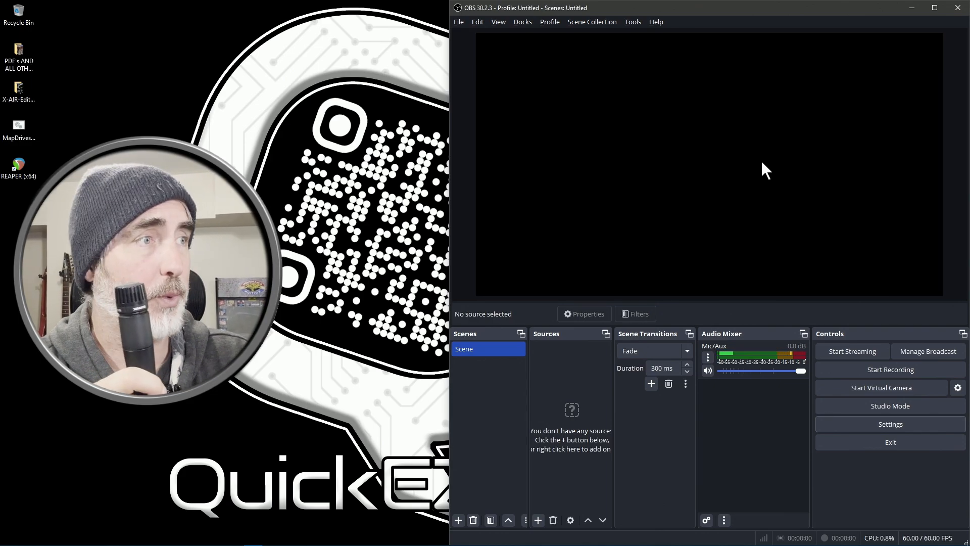
key(alt+Tab)
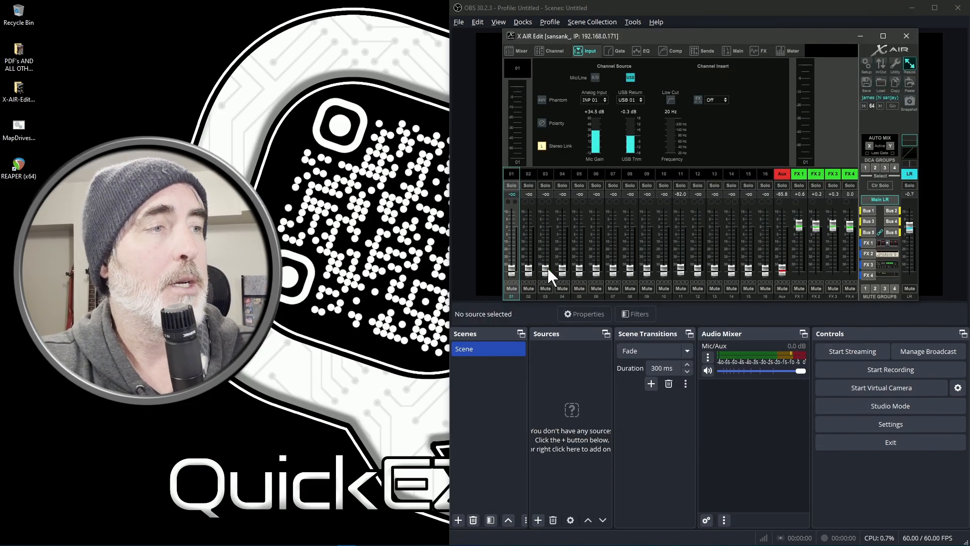
click(765, 423)
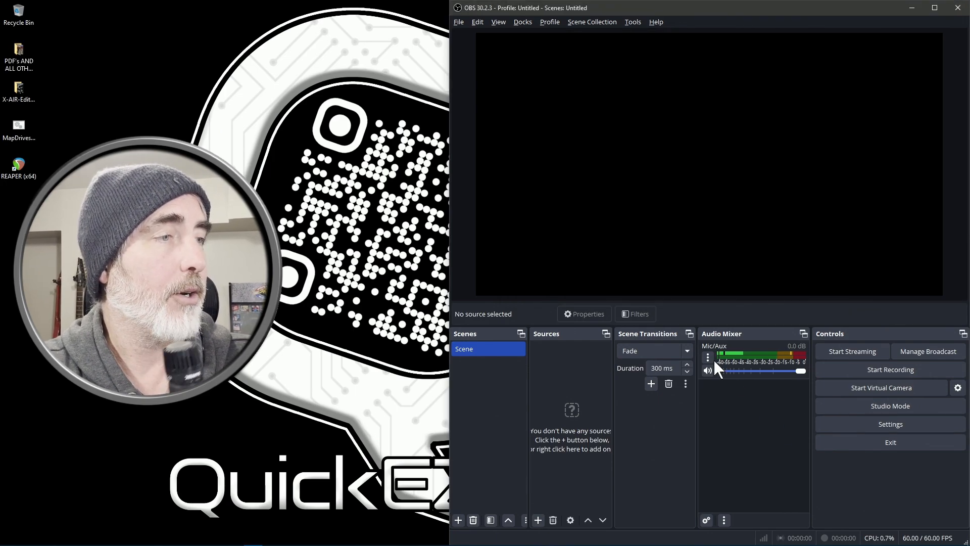
Open the Mic/Aux source properties, look through the available input devices, and close them keeping IN 3-4 (BEHRINGER X-AIR).
click(708, 357)
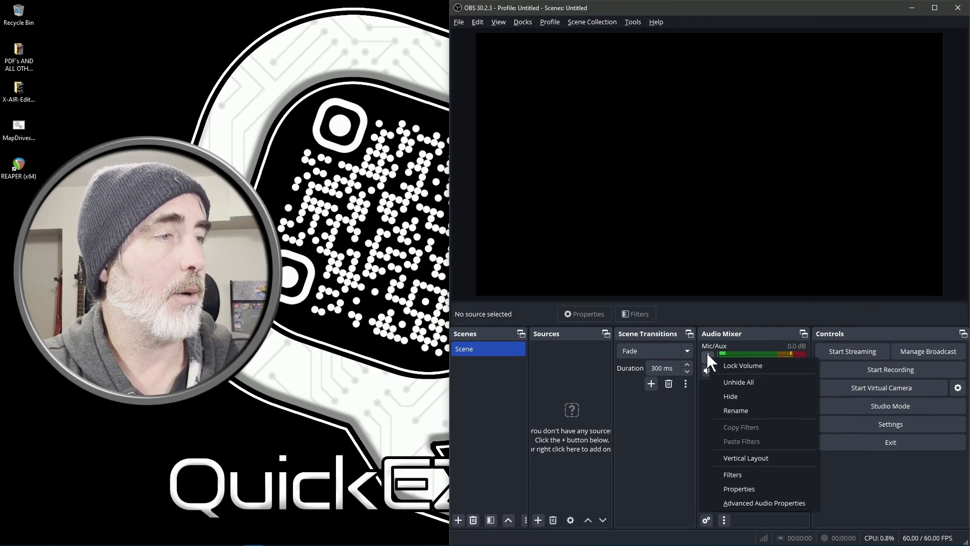
click(739, 489)
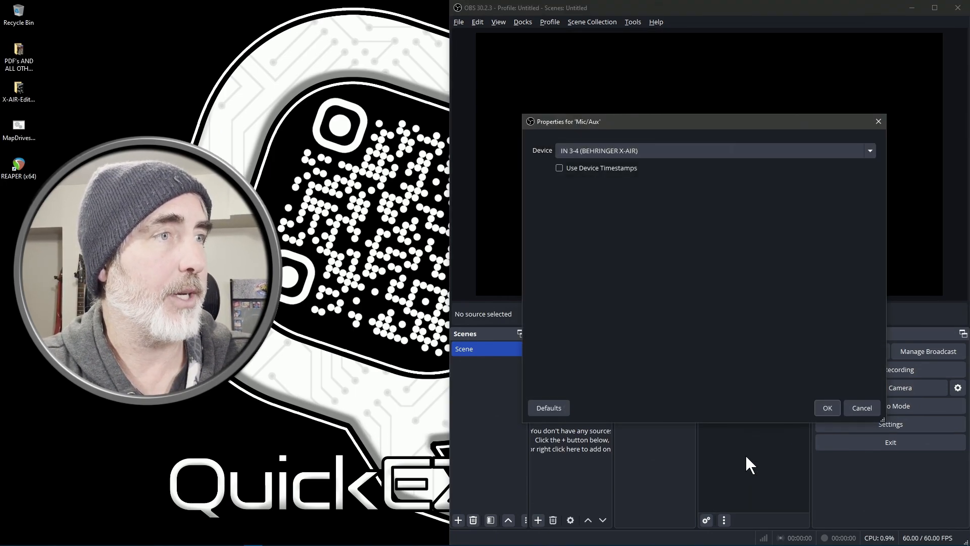
click(581, 152)
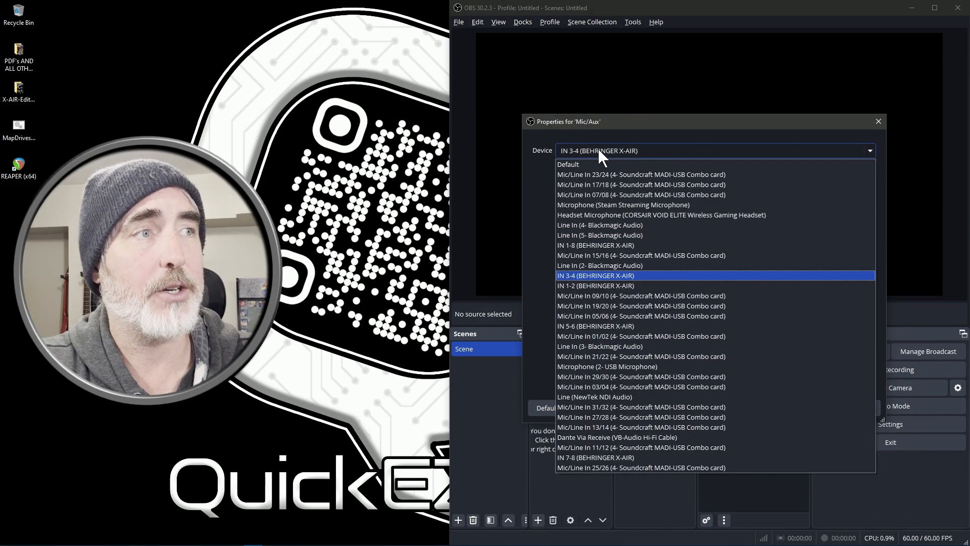
click(598, 147)
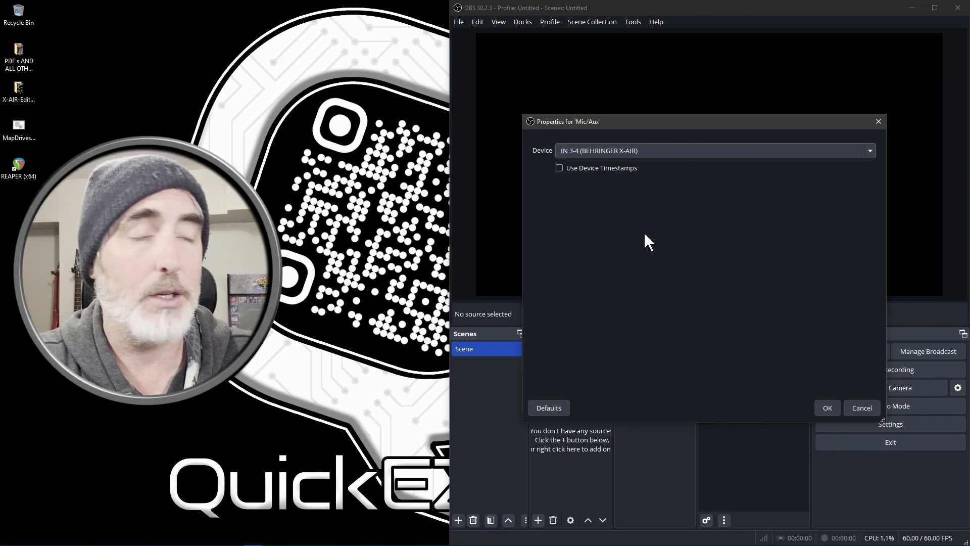
click(832, 407)
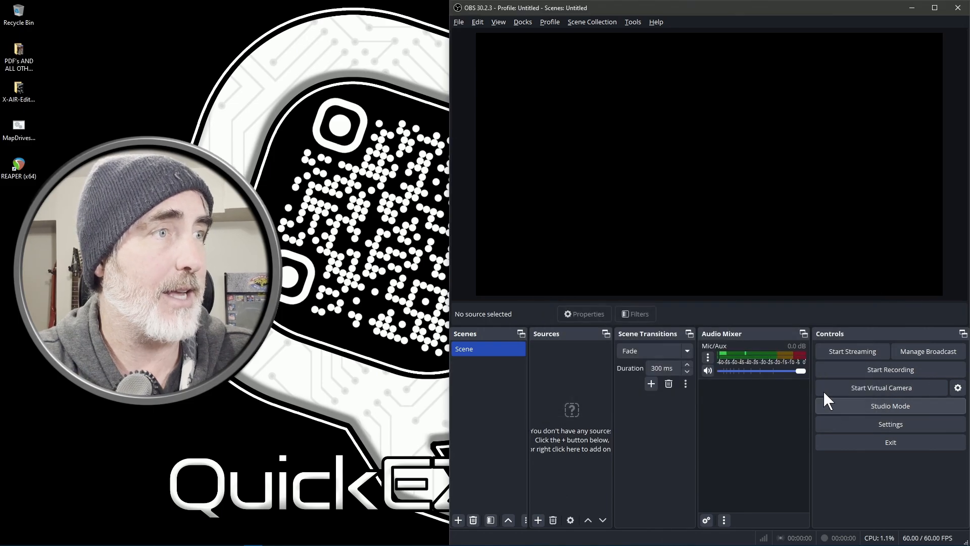
Compare the Mic/Aux device list in its properties with the global audio devices in the settings, then close both without changes.
click(708, 357)
click(747, 489)
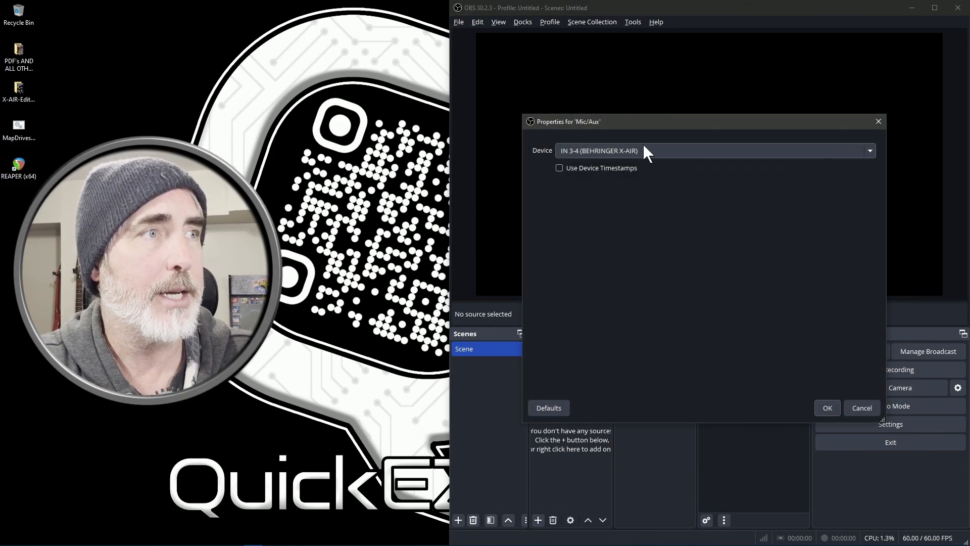
click(639, 150)
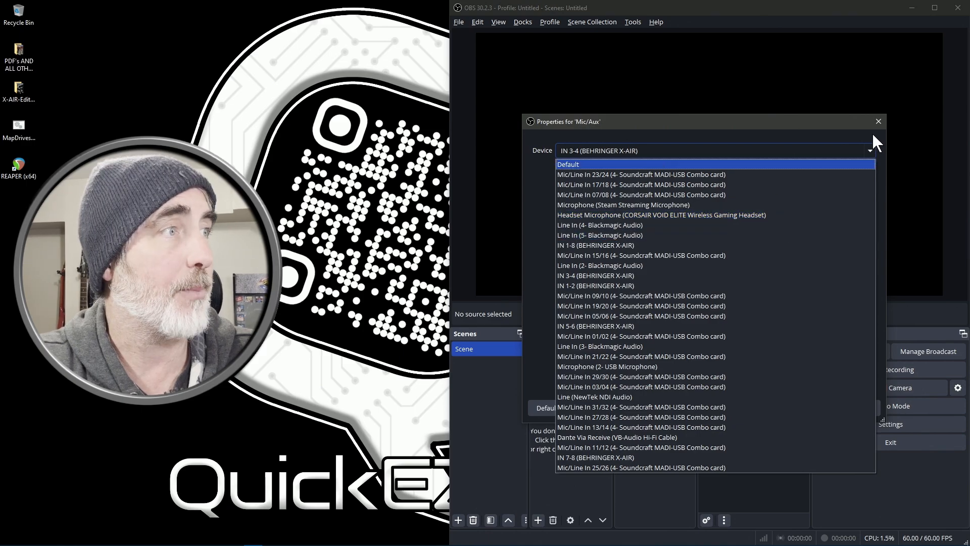
click(879, 122)
click(879, 121)
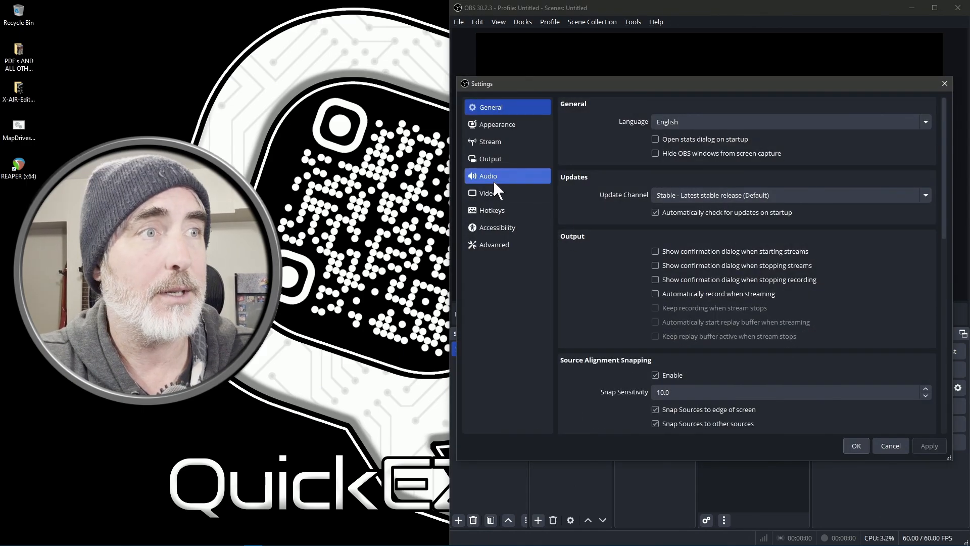
click(492, 178)
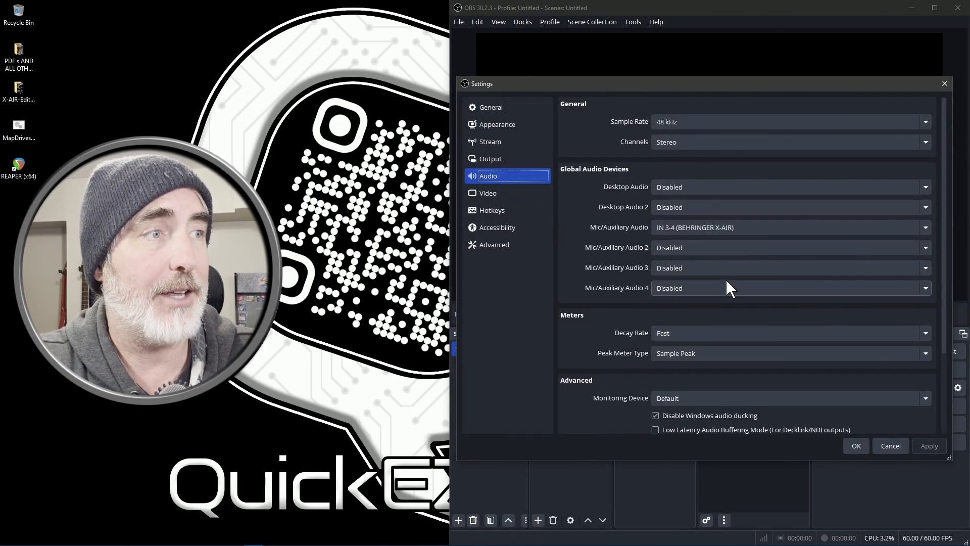
click(853, 445)
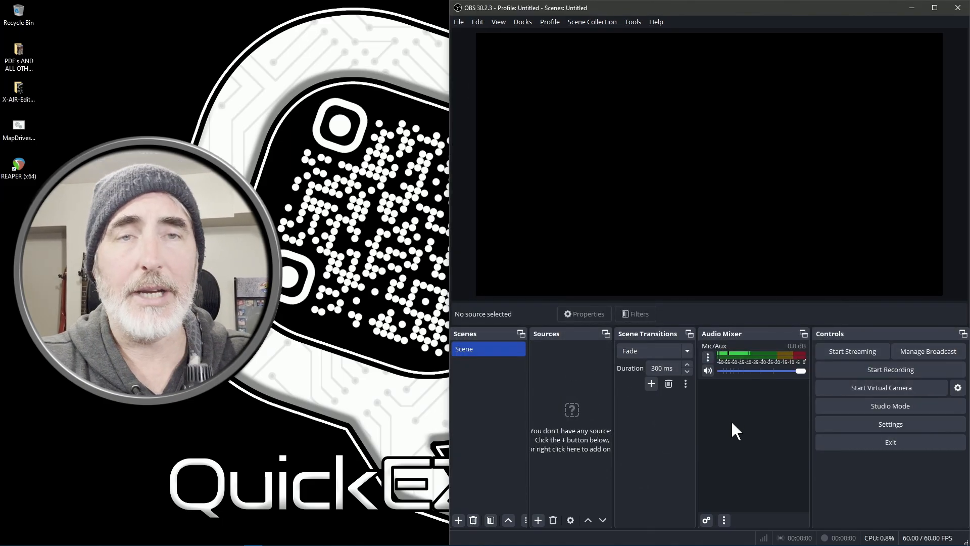
Check the device assigned in the Mic/Aux properties once more and cancel out.
click(708, 357)
click(745, 485)
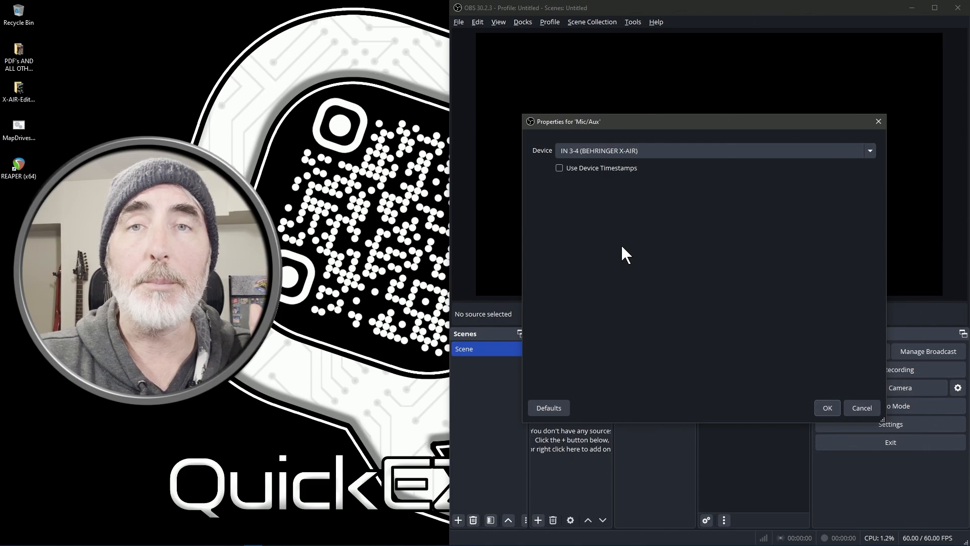
click(861, 407)
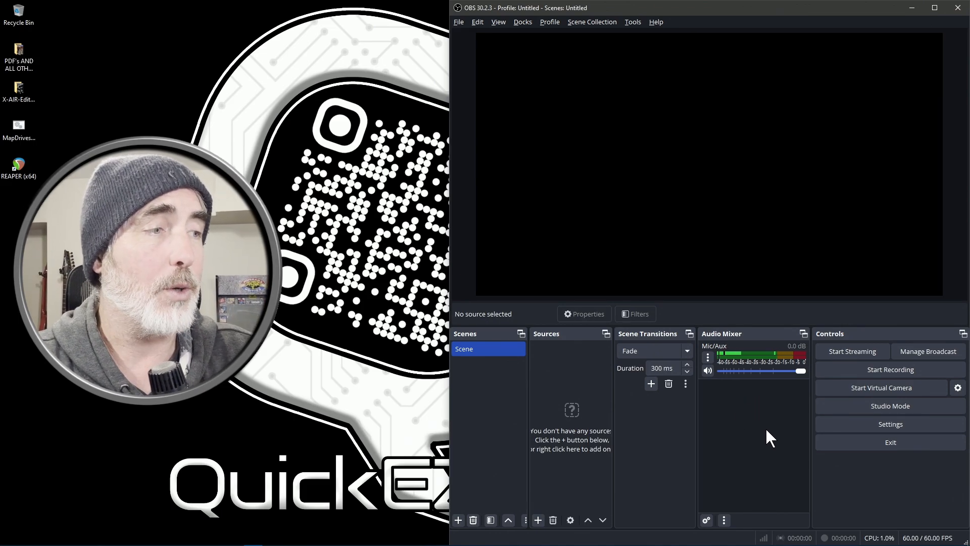
Open the Advanced Audio Properties clear of the audio mixer and enable Mono for Mic/Aux.
right_click(738, 405)
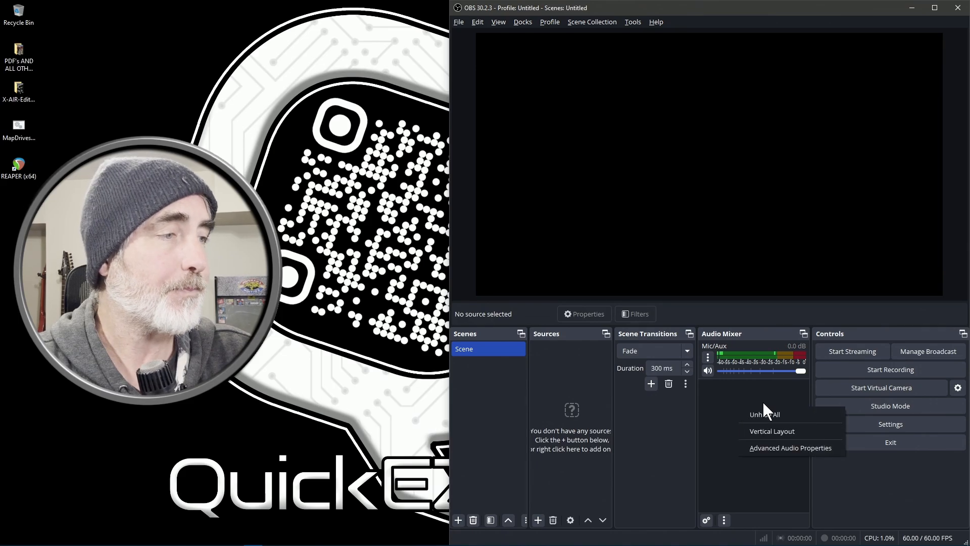
click(762, 448)
drag(728, 174, 725, 122)
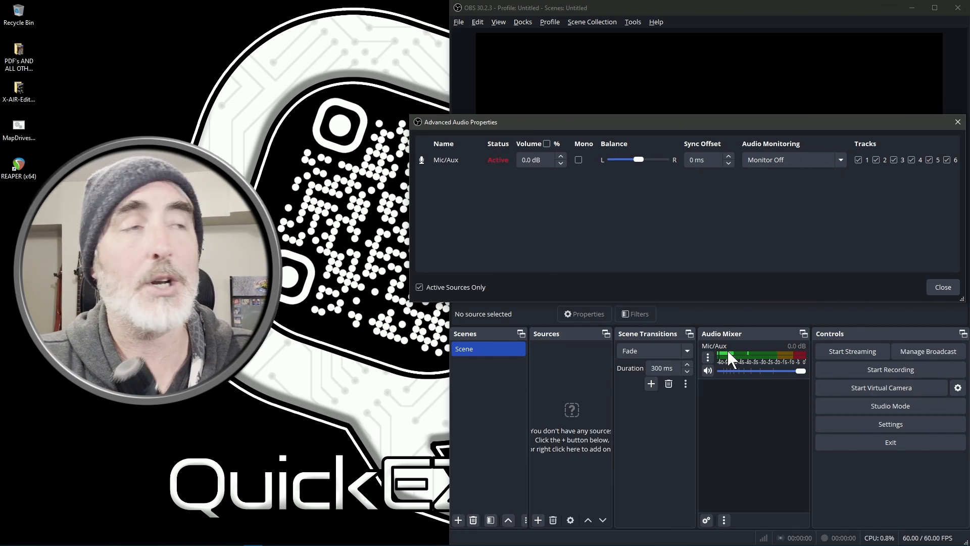
click(578, 160)
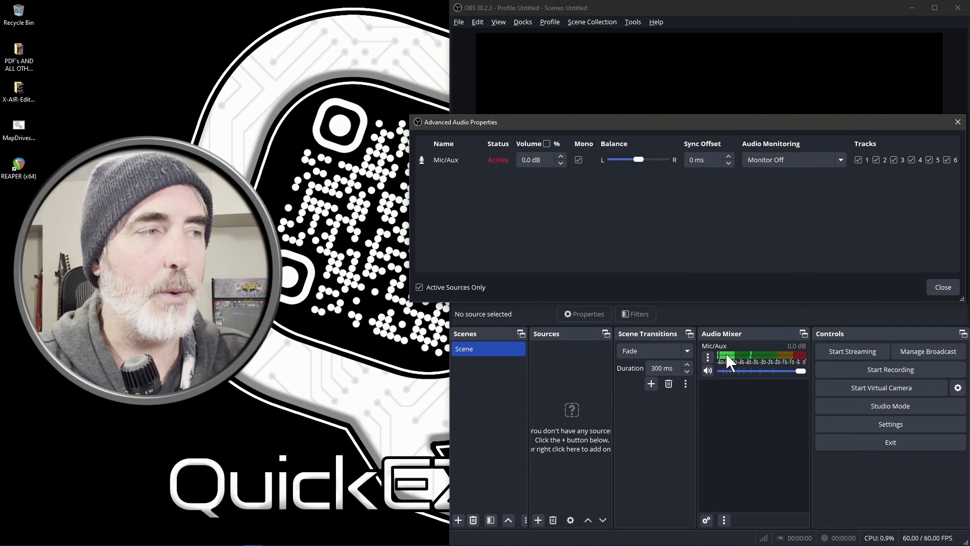
Look through the Mic/Auxiliary Audio 2 device choices in the audio settings, cancel the settings, and close the Advanced Audio Properties.
click(883, 423)
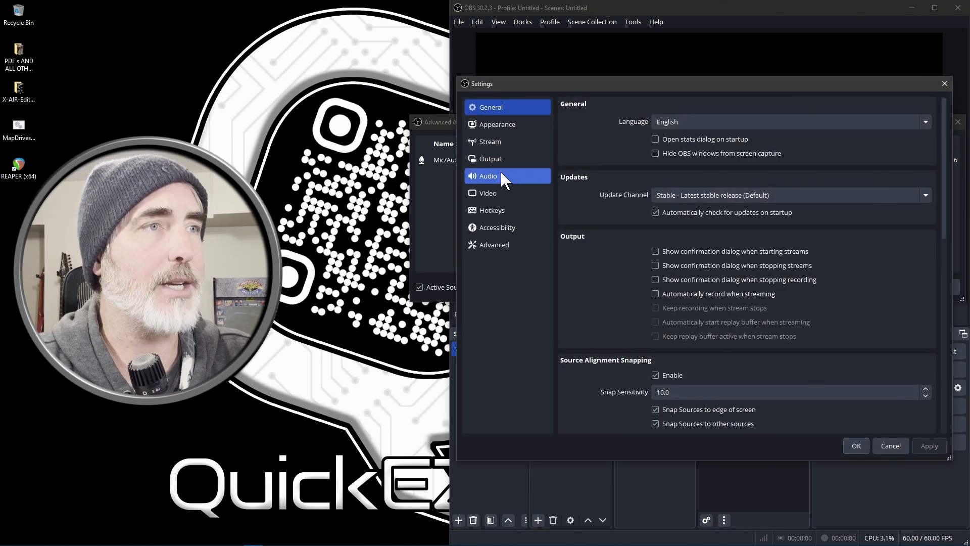
click(501, 175)
click(709, 247)
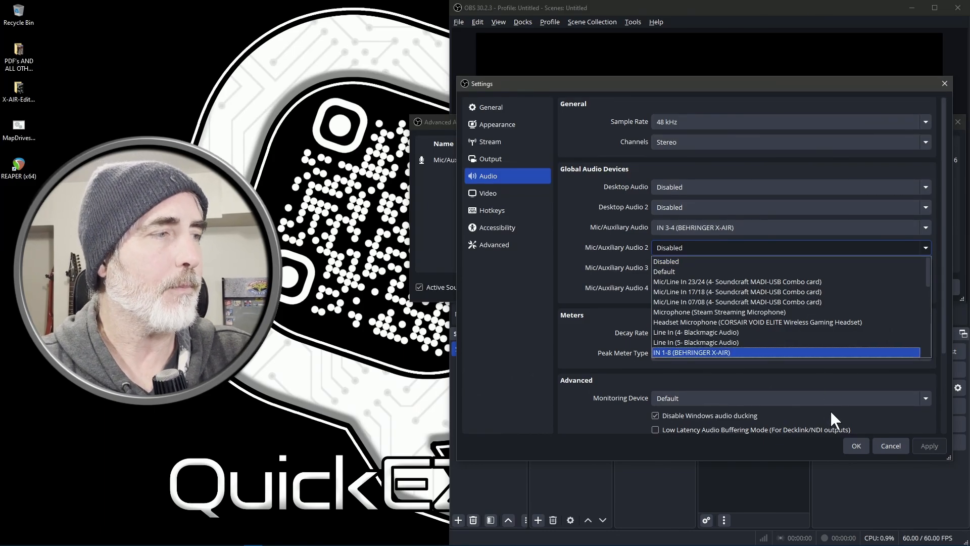
click(893, 444)
click(892, 445)
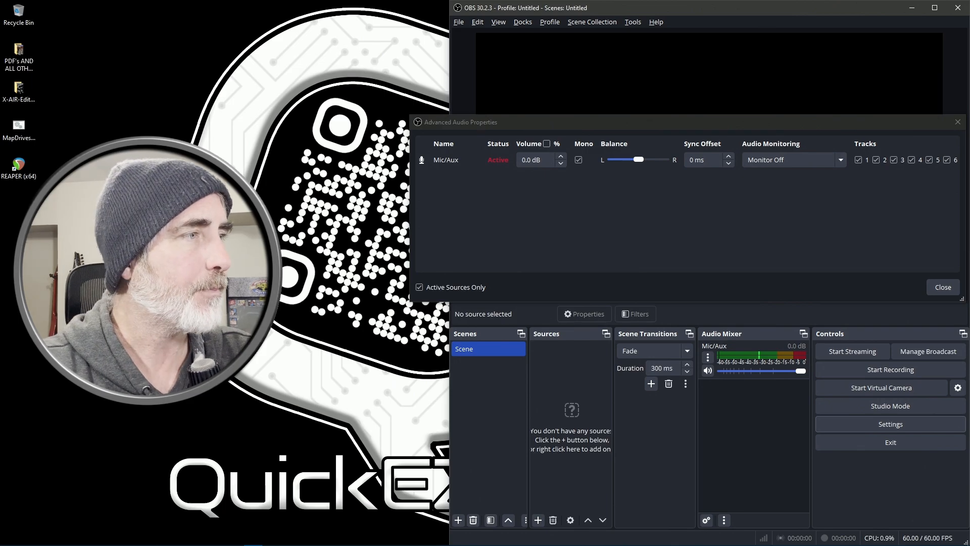
click(942, 288)
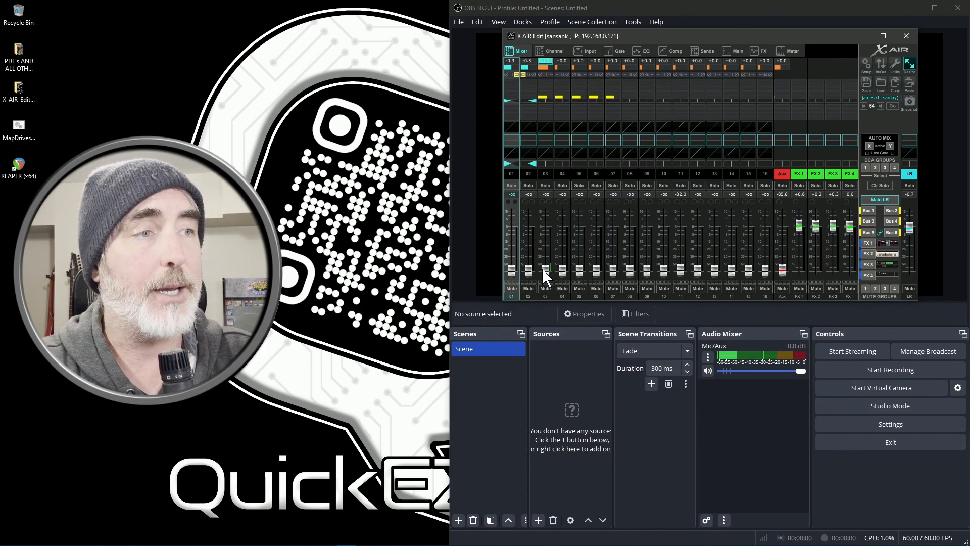
In X AIR Edit, raise channel 3's fader to about -28 dB, pull it fully down again, and check the OBS Mic/Aux meter.
mouse_move(529, 270)
mouse_down()
mouse_move(525, 222)
mouse_move(525, 282)
mouse_up()
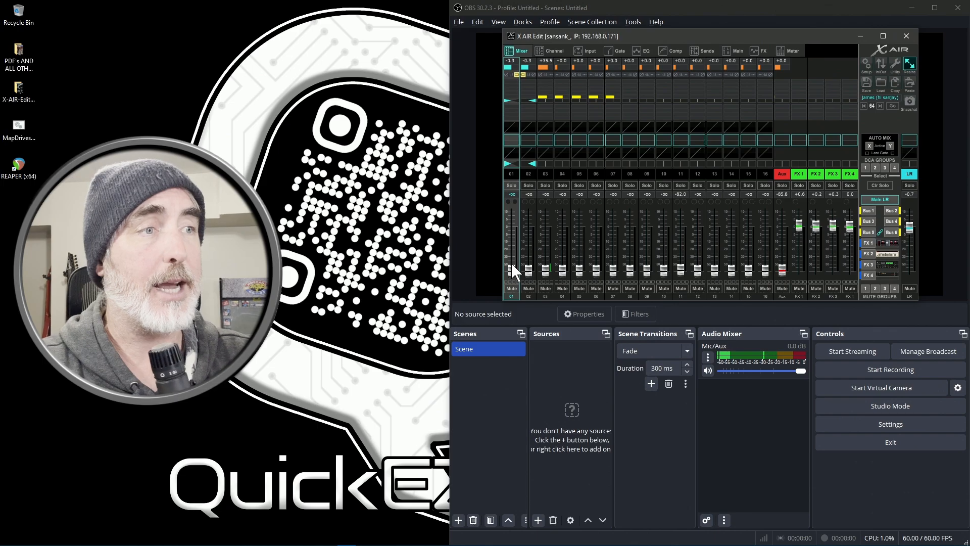
mouse_move(543, 271)
mouse_down()
mouse_move(547, 232)
mouse_move(548, 268)
mouse_move(553, 260)
mouse_up()
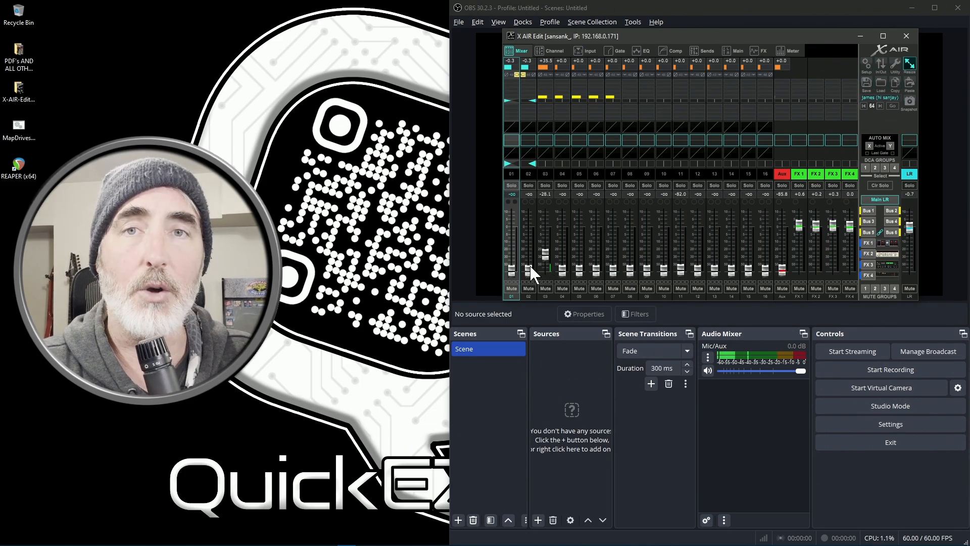
drag(544, 251, 544, 275)
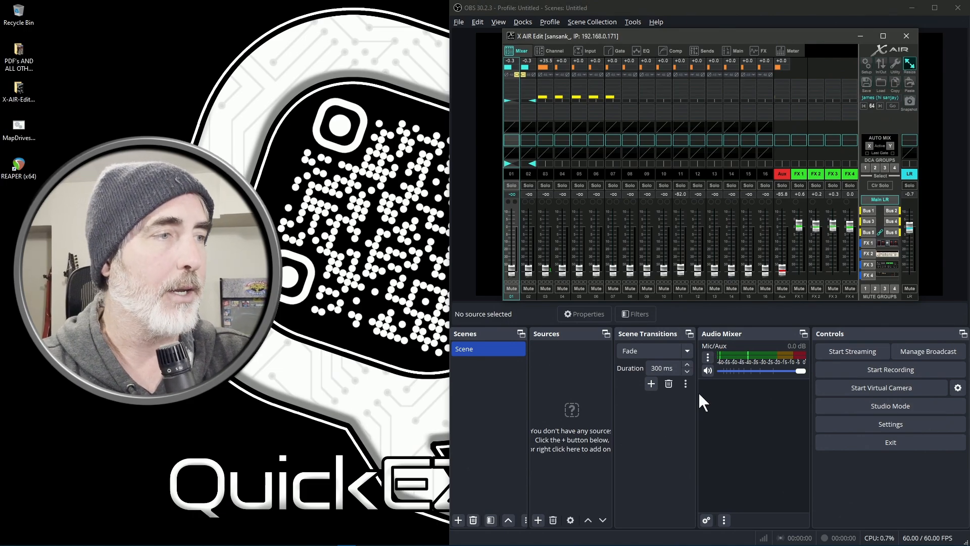
click(790, 395)
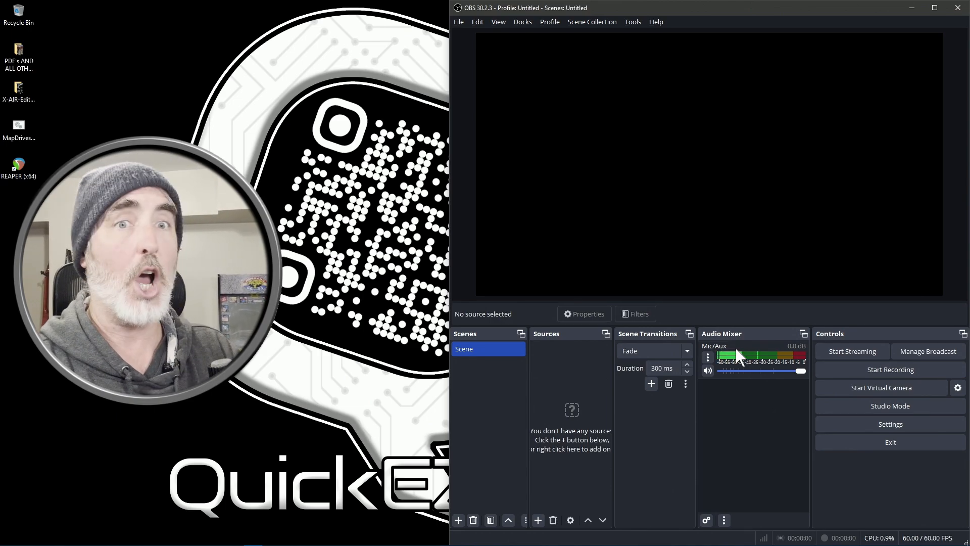
key(alt+Tab)
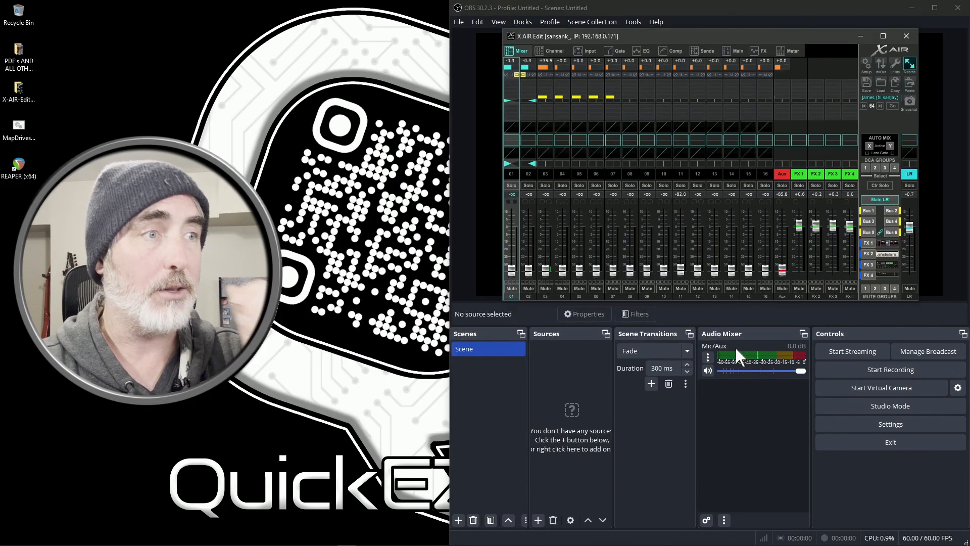
mouse_move(528, 269)
mouse_down()
mouse_move(529, 236)
mouse_move(532, 286)
mouse_up()
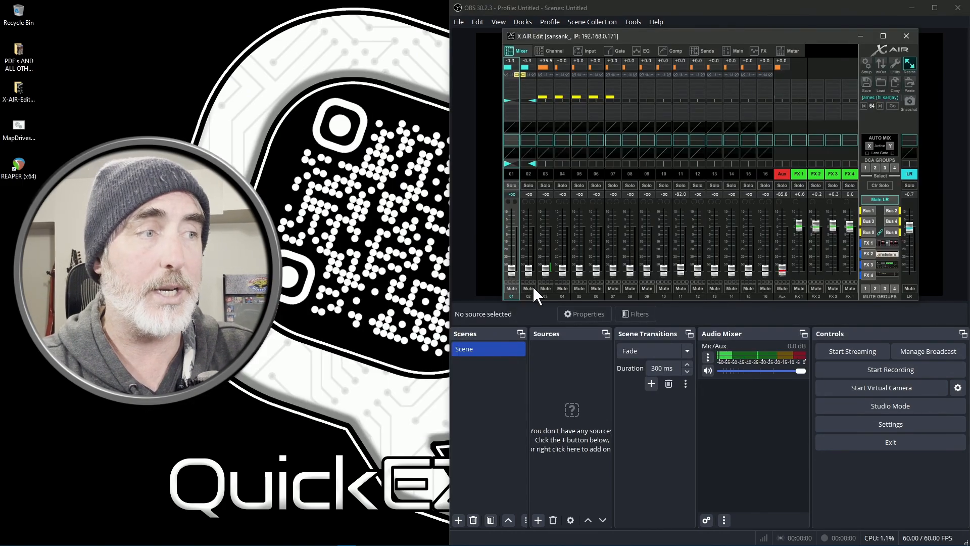
Set Mic/Aux audio monitoring to Monitor and Output in the OBS Advanced Audio Properties, close them, and switch to X AIR Edit.
right_click(743, 402)
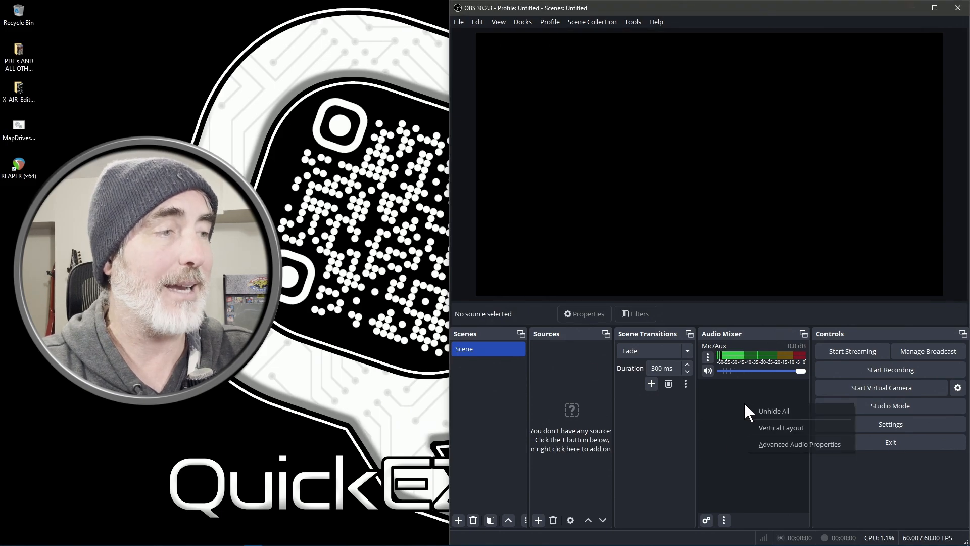
click(772, 443)
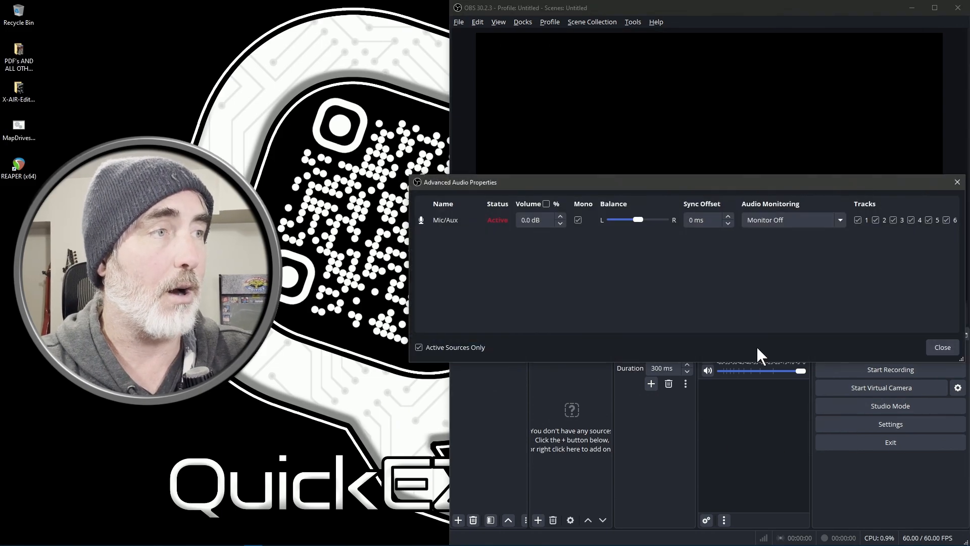
drag(721, 181, 726, 113)
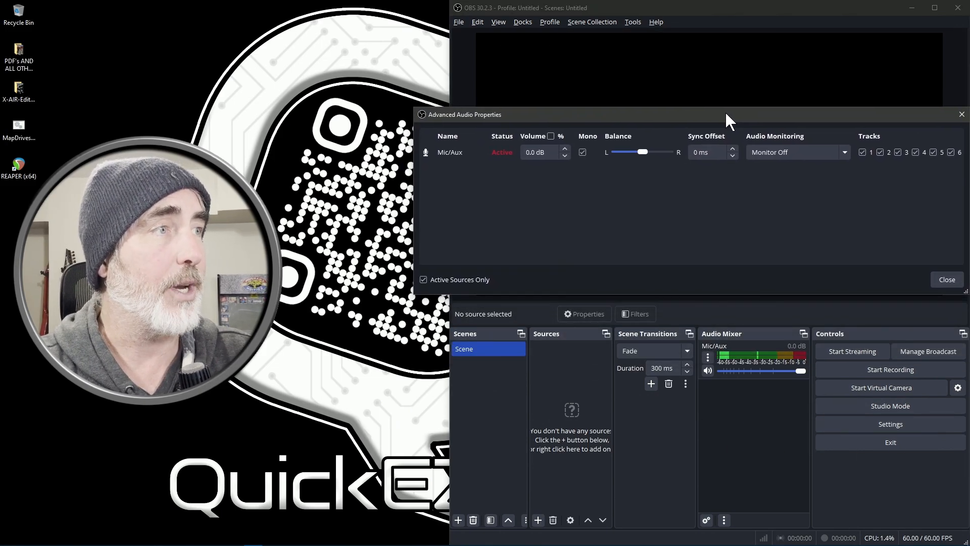
click(793, 152)
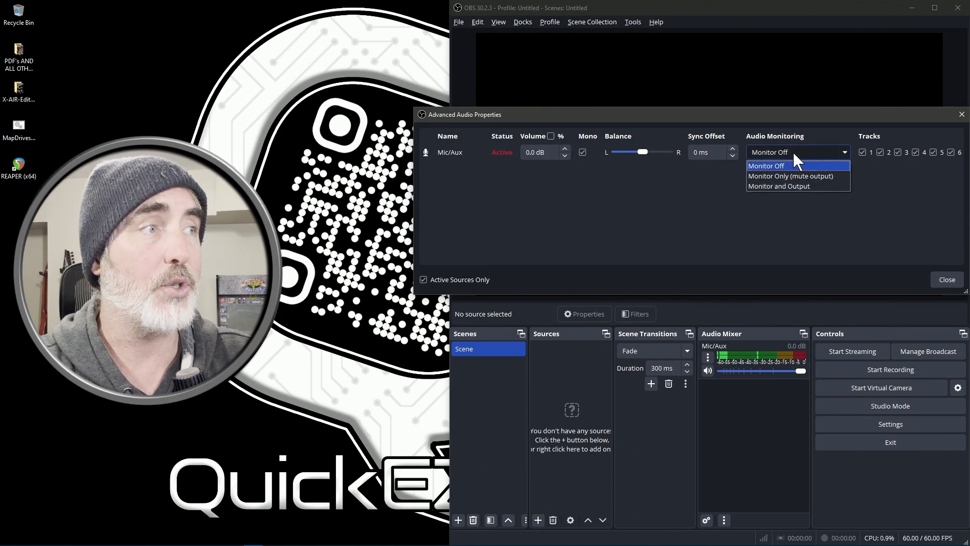
click(792, 186)
click(946, 280)
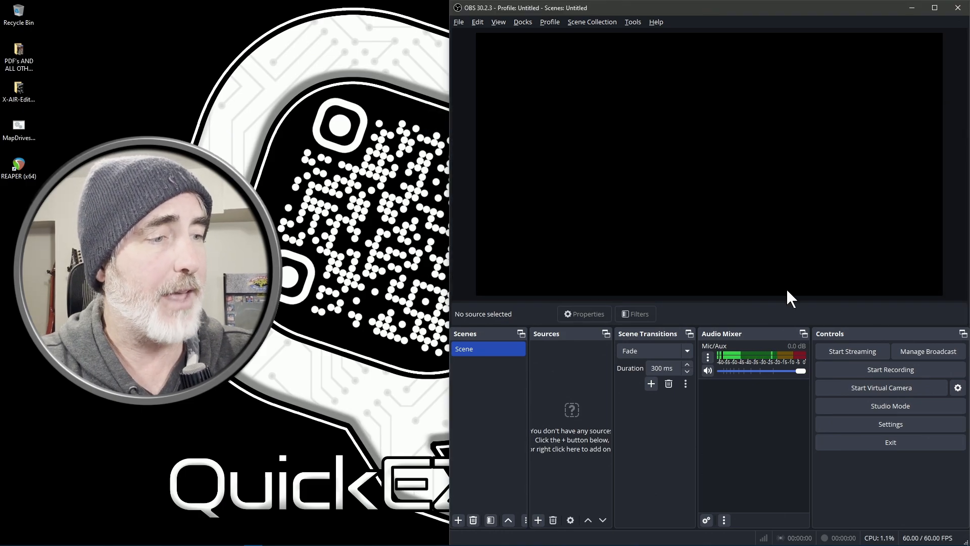
key(alt+Tab)
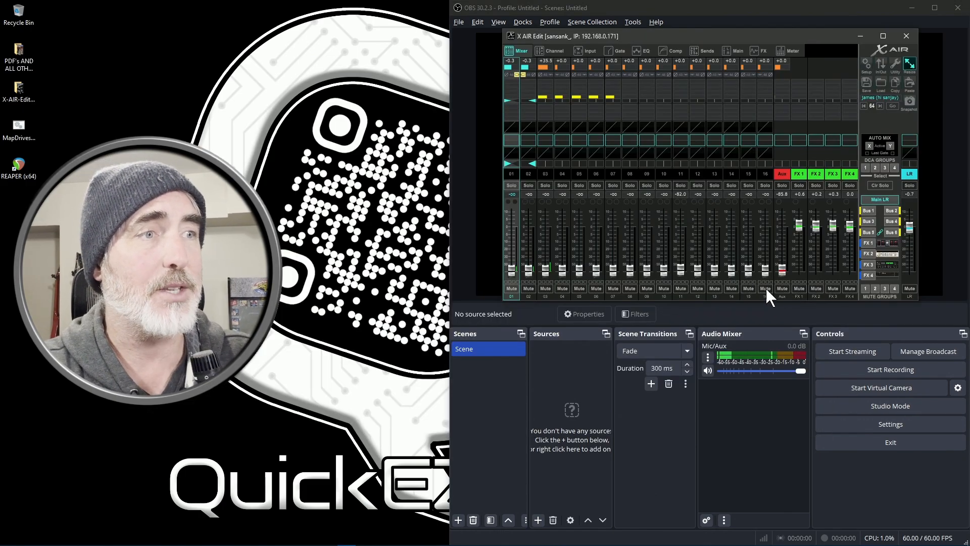
Try the linked channel 1–2 faders with monitoring on, leave them fully down, and set the main LR fader to -1.1 dB.
mouse_move(529, 267)
mouse_down()
mouse_move(527, 255)
mouse_move(526, 281)
mouse_up()
mouse_move(909, 229)
mouse_down()
mouse_move(911, 242)
mouse_move(910, 228)
mouse_up()
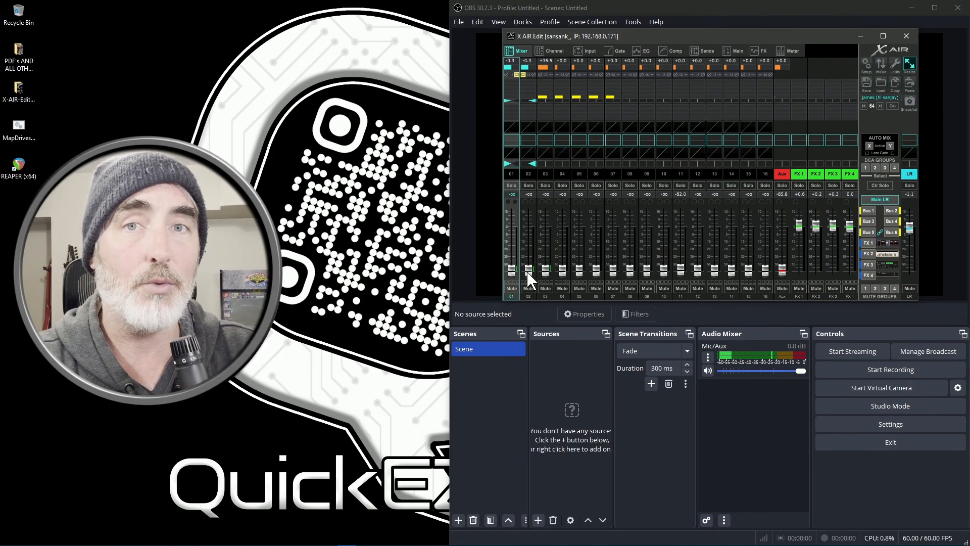
scroll(528, 267, up, 1)
drag(528, 268, 520, 319)
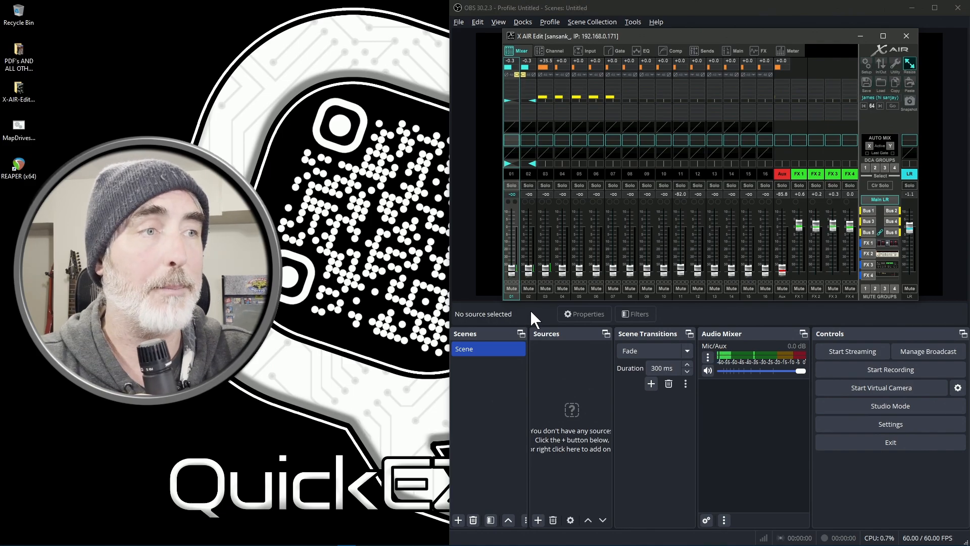
Set Mic/Aux audio monitoring to Monitor Off in the OBS Advanced Audio Properties, and try channel 2's fader in X AIR Edit.
right_click(763, 401)
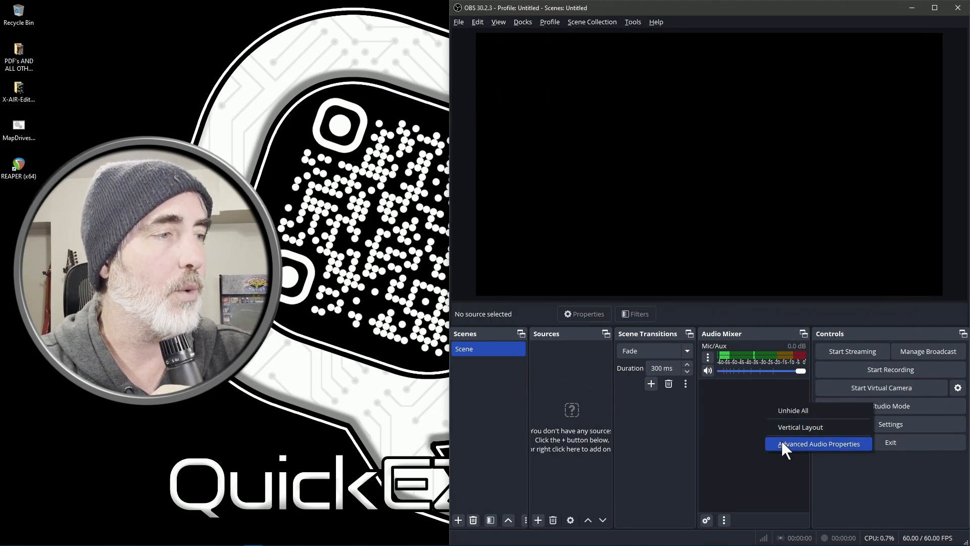
click(781, 440)
click(759, 220)
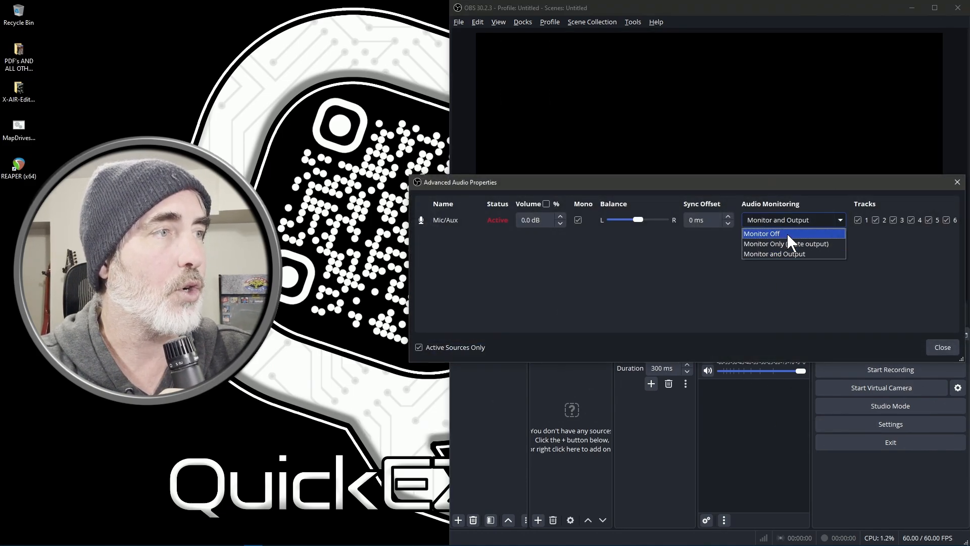
click(787, 232)
click(942, 347)
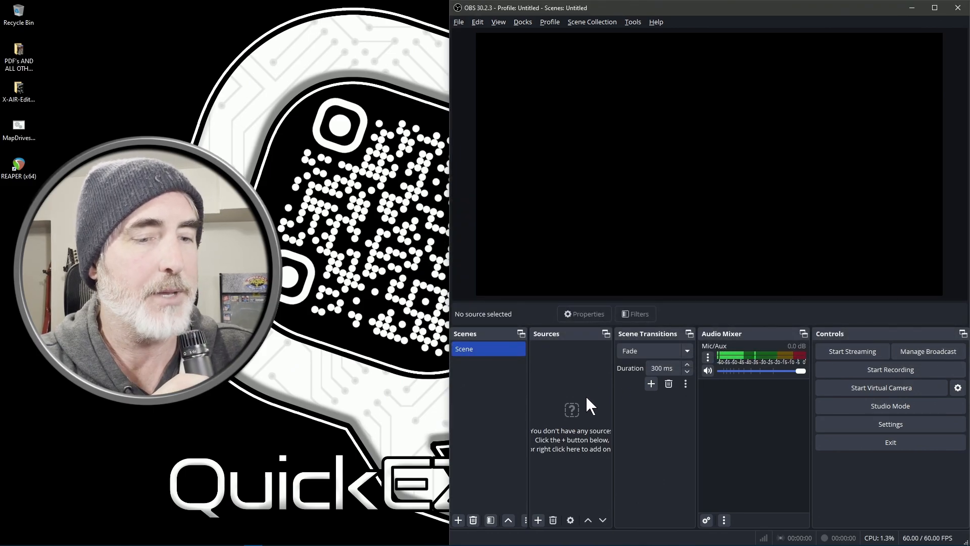
key(alt+Tab)
drag(529, 269, 532, 333)
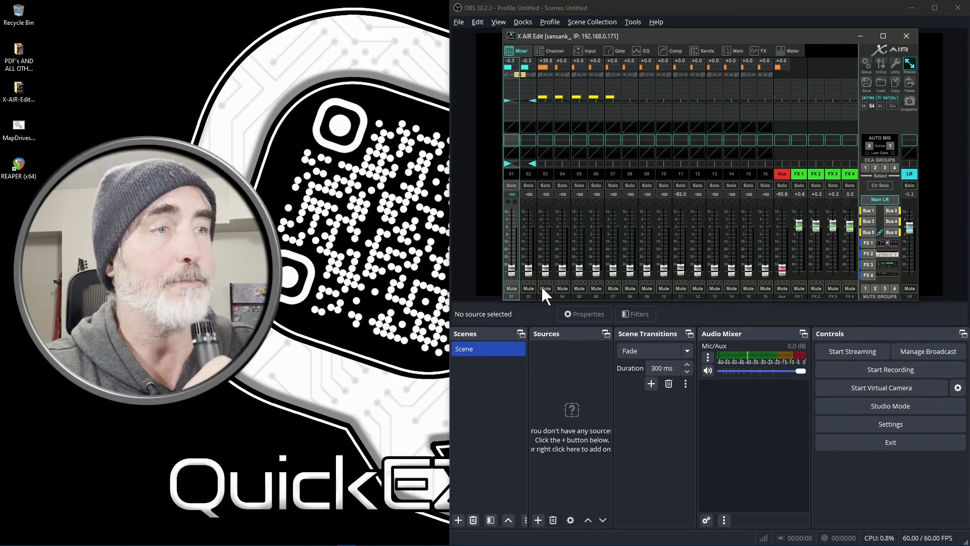
Set the OBS Mic/Aux device to IN 1-2 (BEHRINGER X-AIR) and switch to X AIR Edit.
click(749, 411)
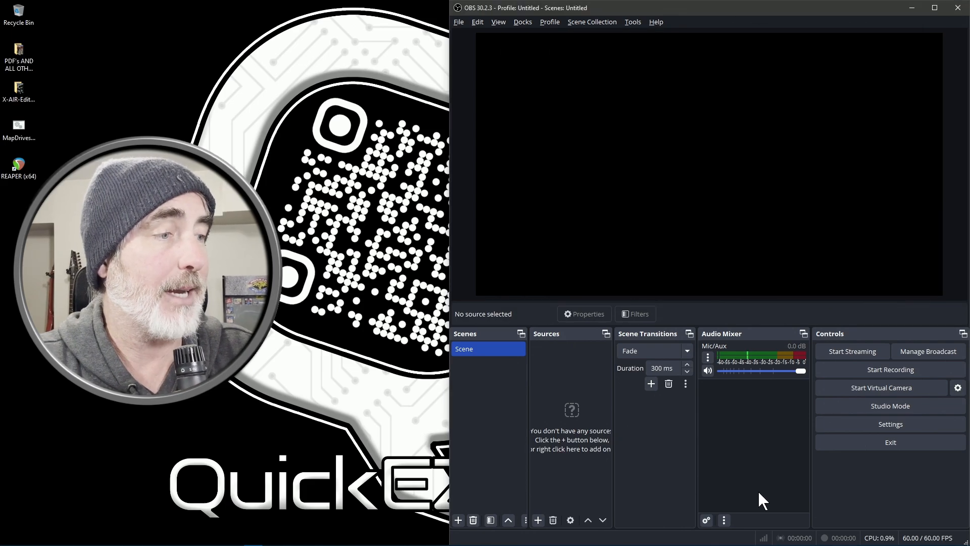
click(708, 357)
click(745, 483)
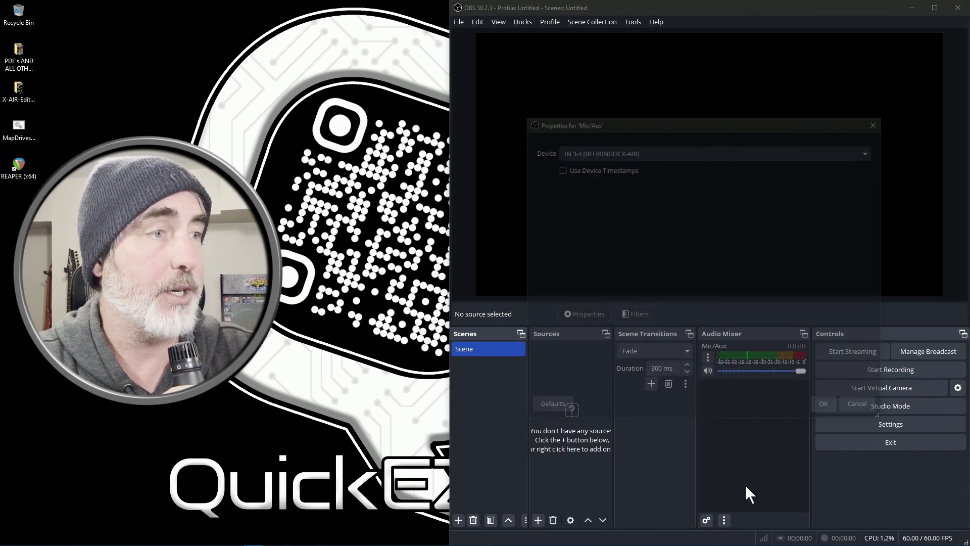
click(612, 151)
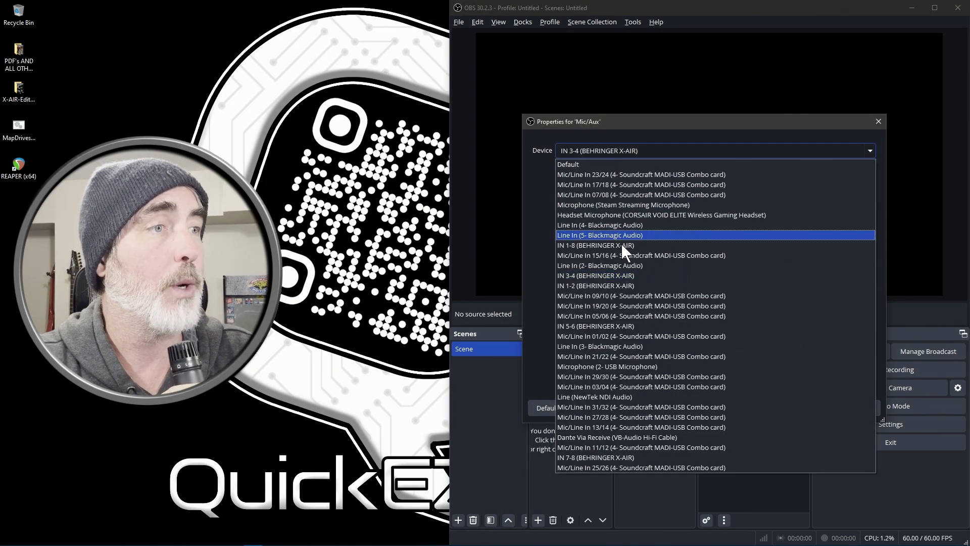
click(630, 286)
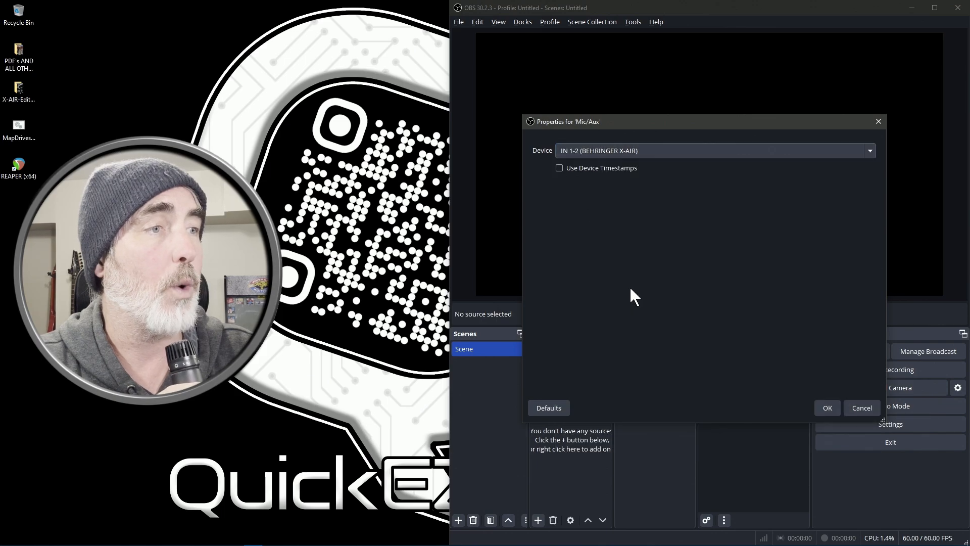
click(828, 407)
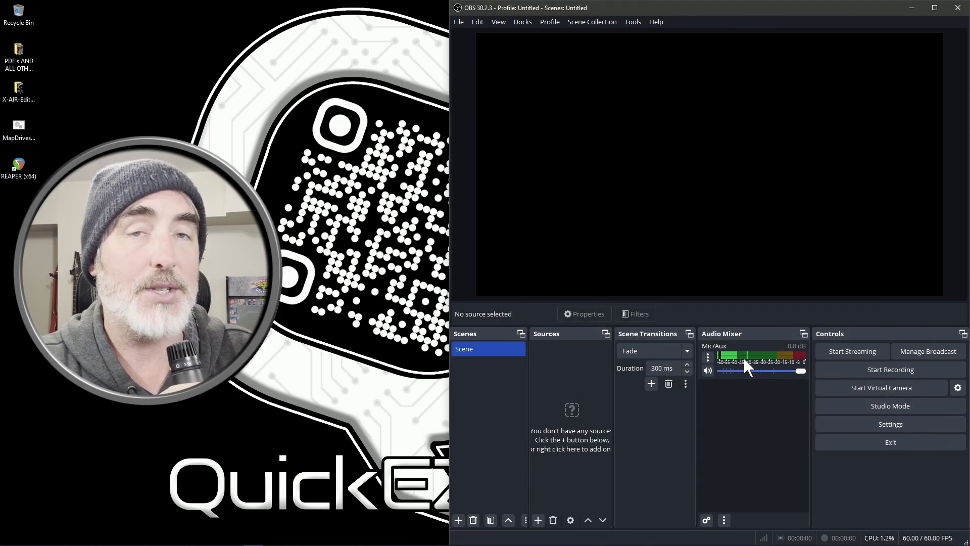
key(alt+Tab)
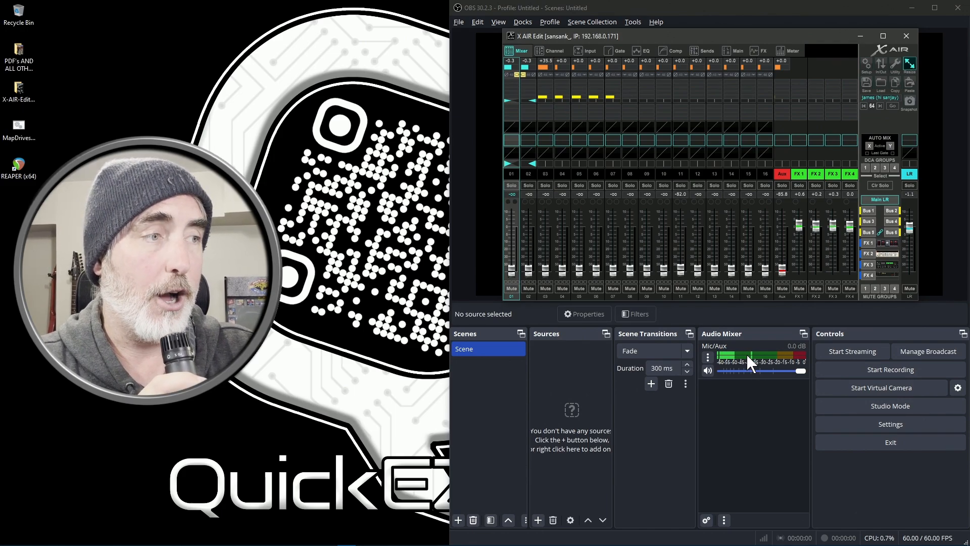
Try Monitor and Output for Mic/Aux in OBS, check the channel meters in X AIR Edit, and close the Advanced Audio Properties.
right_click(734, 425)
click(783, 467)
click(783, 214)
click(781, 214)
drag(775, 184, 775, 103)
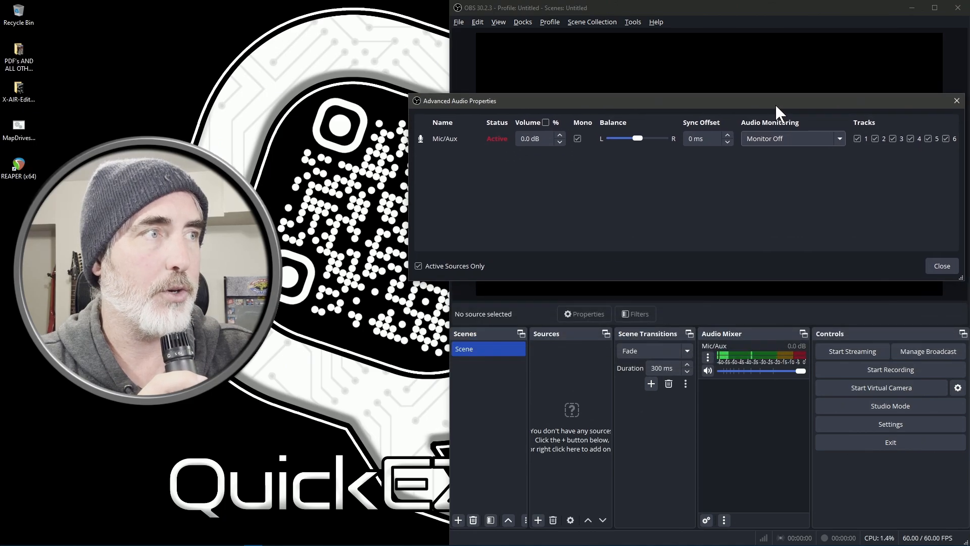
click(775, 132)
click(786, 171)
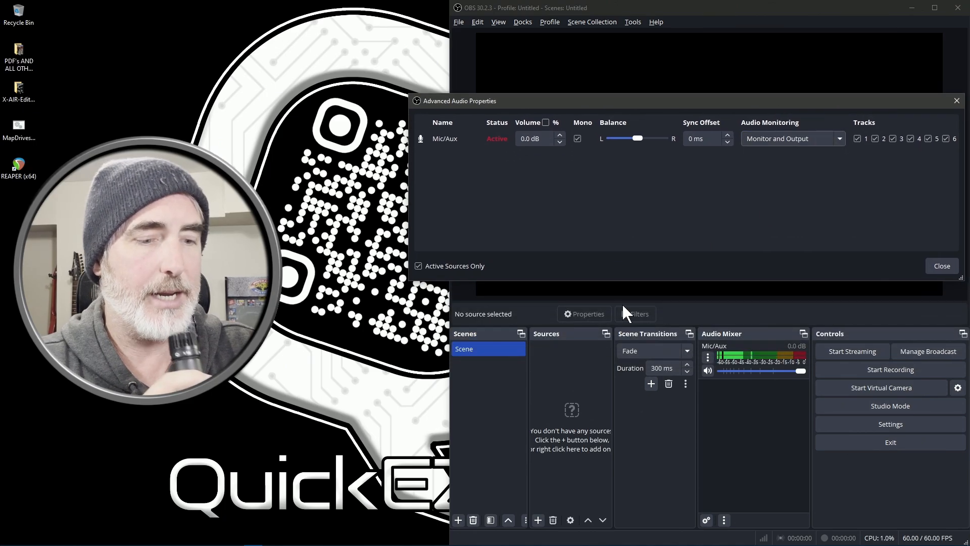
key(alt+Tab)
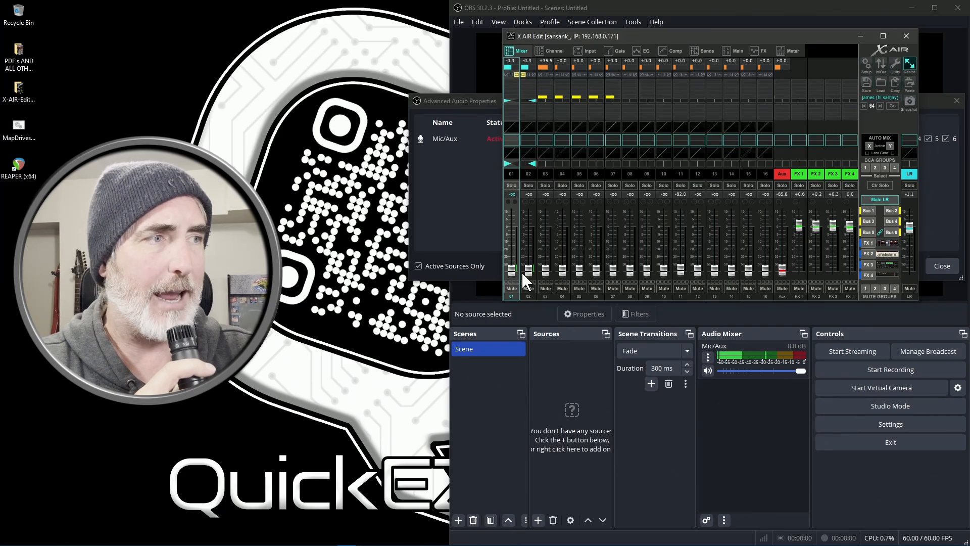
click(450, 209)
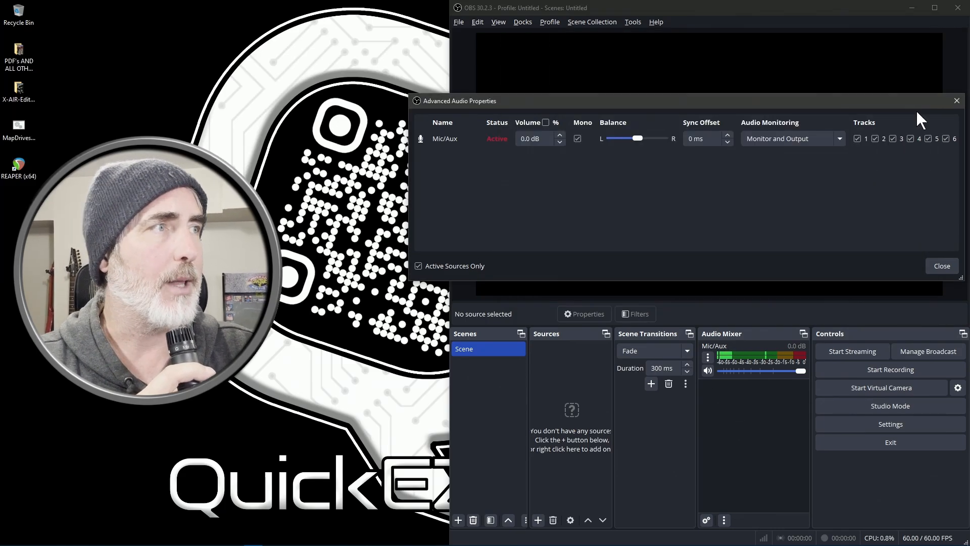
click(957, 101)
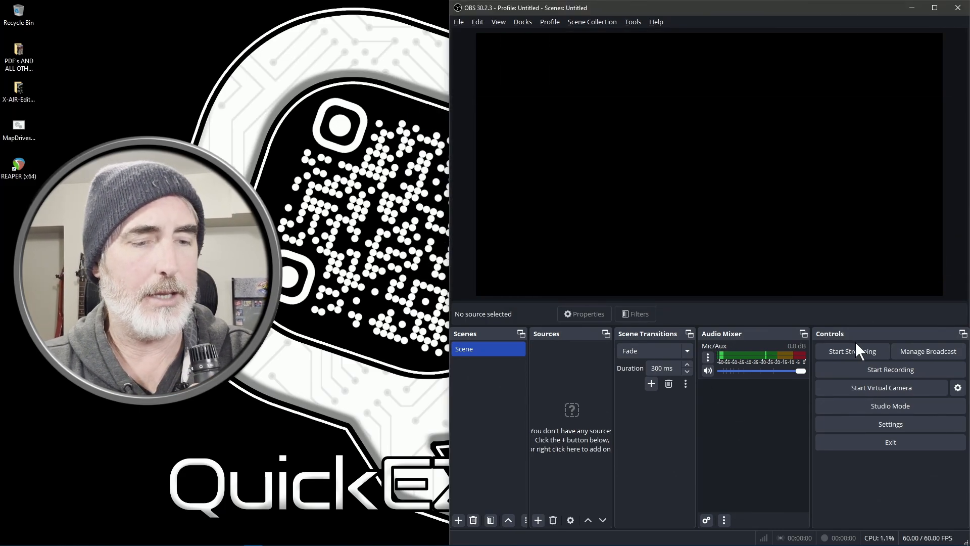
key(alt+Tab)
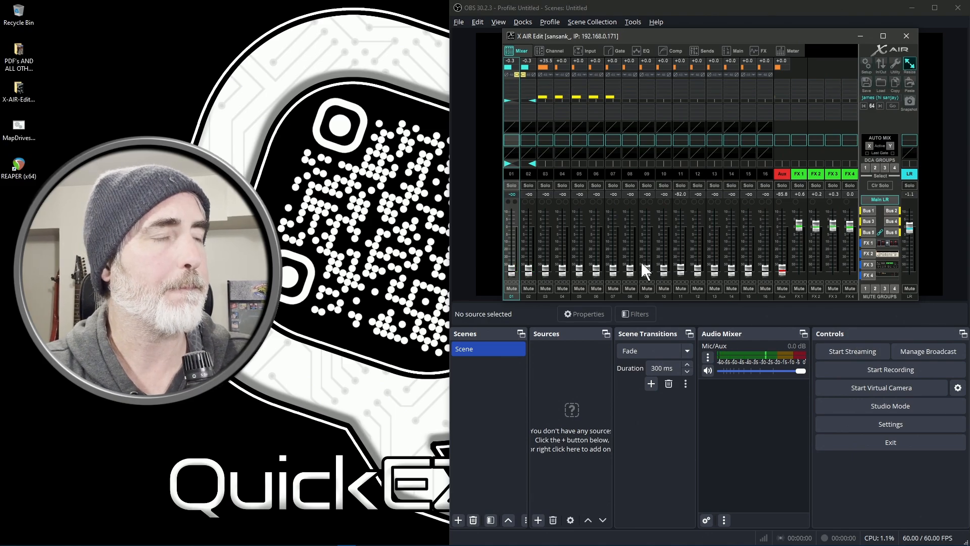
Turn Mic/Aux audio monitoring off in the OBS Advanced Audio Properties, close them, and return to X AIR Edit.
click(760, 404)
right_click(762, 442)
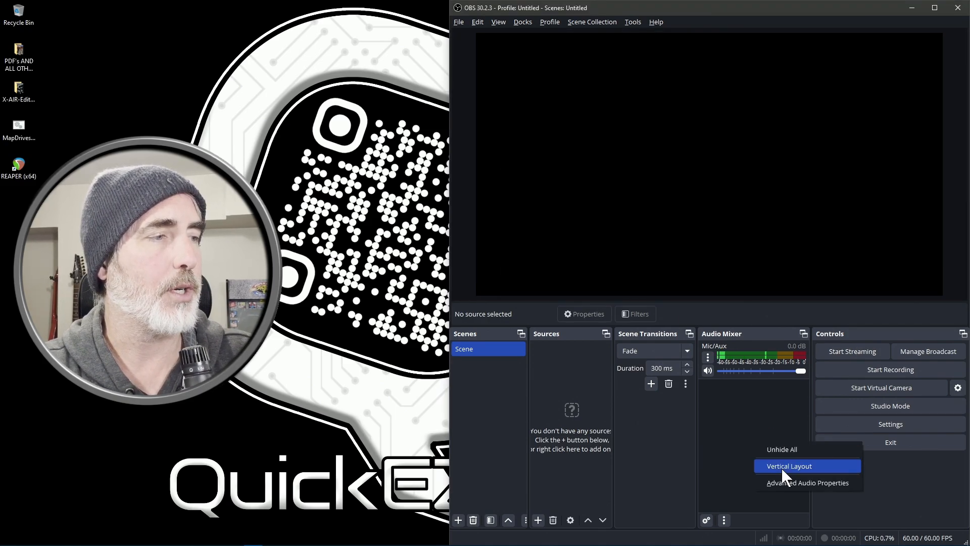
click(783, 482)
click(783, 221)
click(783, 231)
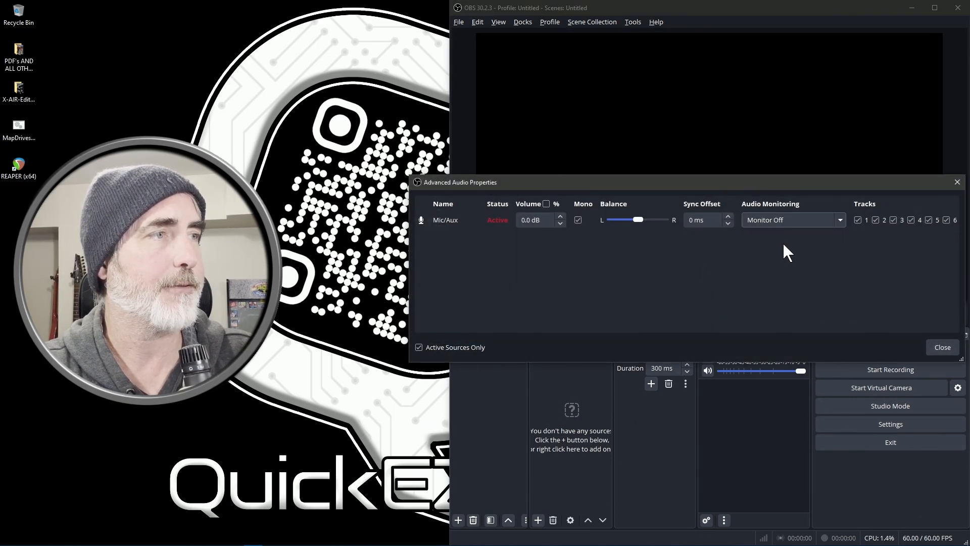
click(942, 344)
key(alt+Tab)
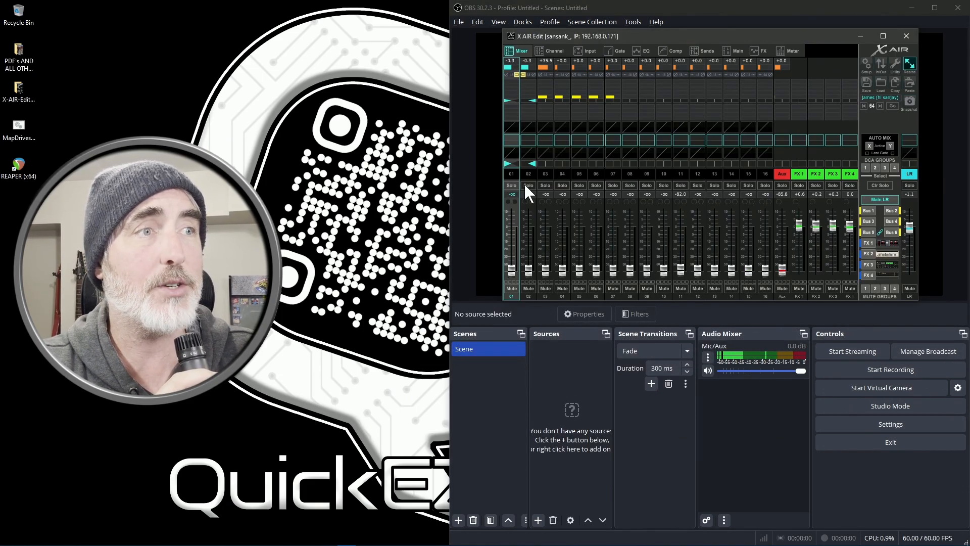
Set channel 1's source to Mic/Line, raise the linked channel 1–2 faders to -44.0 dB, and pull them fully down again.
click(589, 49)
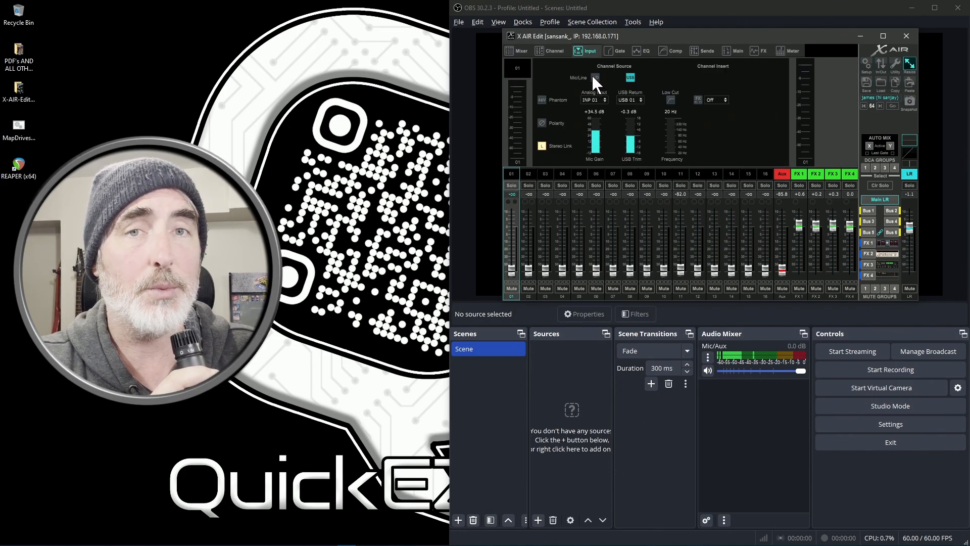
click(594, 76)
mouse_move(512, 270)
mouse_down()
mouse_move(508, 238)
mouse_move(509, 281)
mouse_up()
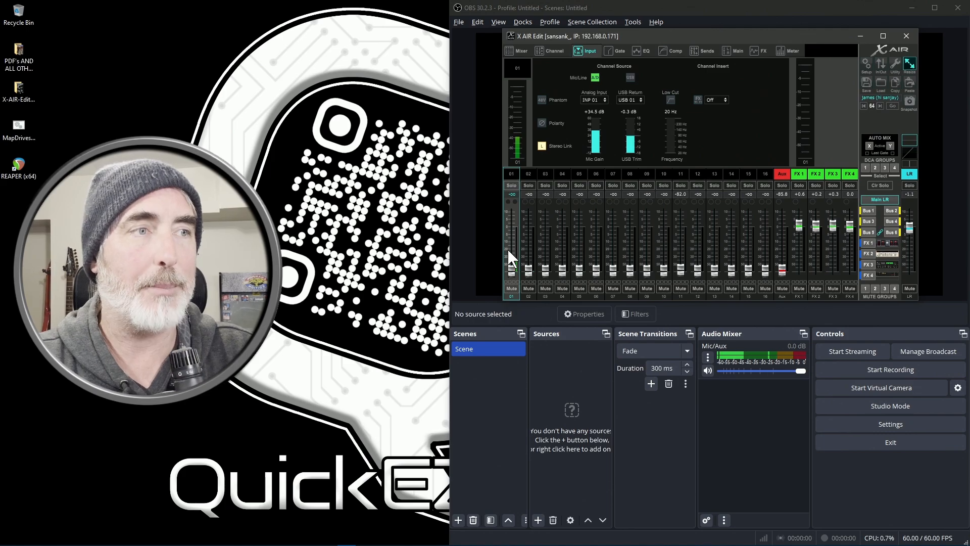
scroll(511, 268, up, 2)
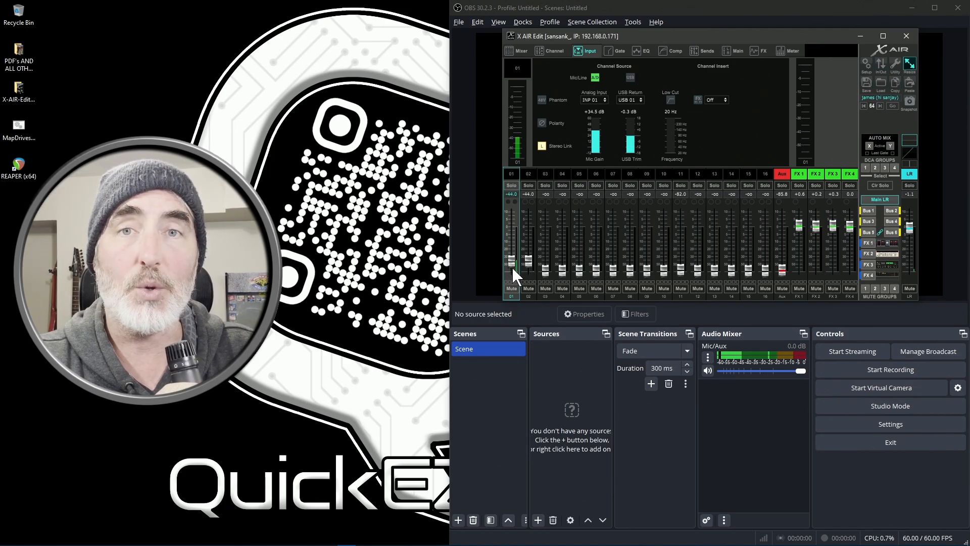
scroll(509, 271, down, 3)
Set channel 1's mic gain to +36.5 dB.
scroll(596, 134, up, 2)
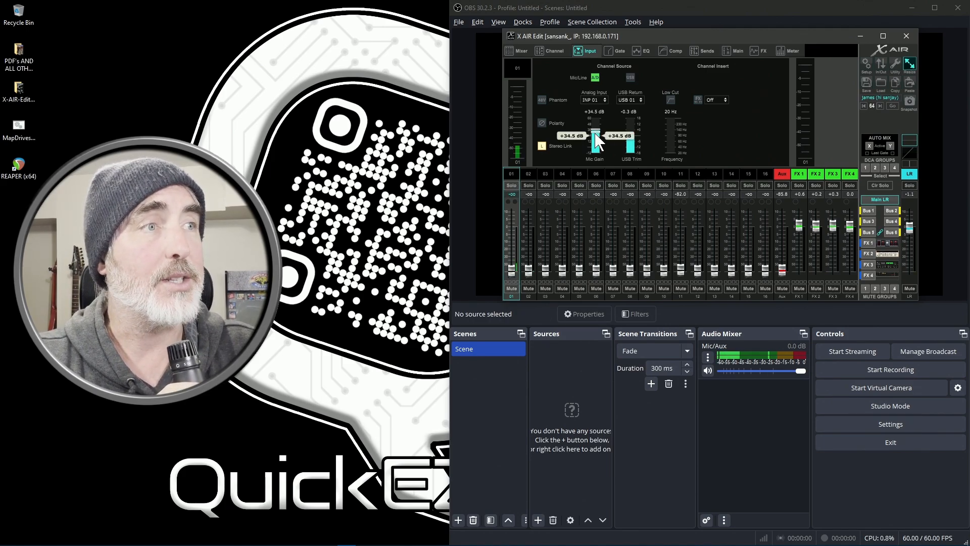
scroll(597, 136, up, 2)
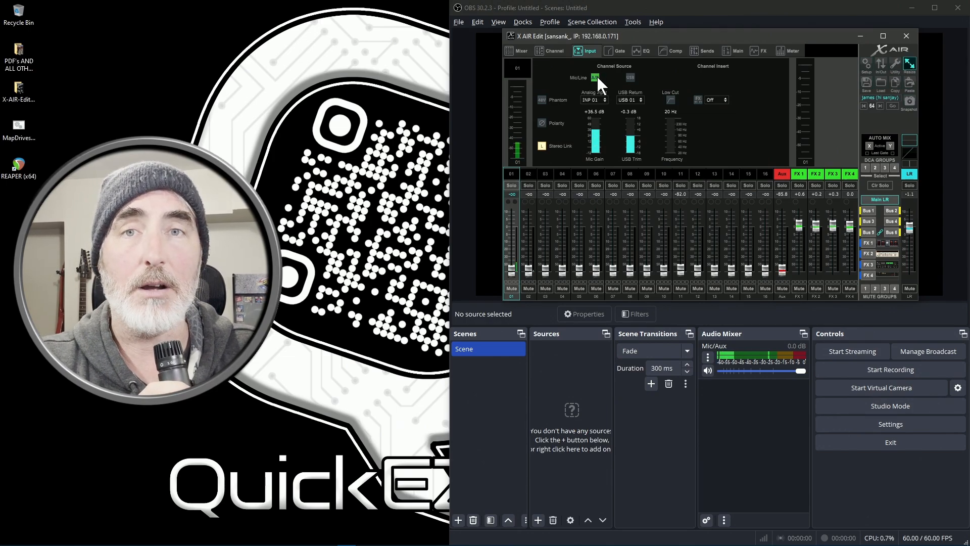
Compare channel 1's USB and Mic/Line sources, trying its fader on USB, and leave the source on USB.
click(631, 75)
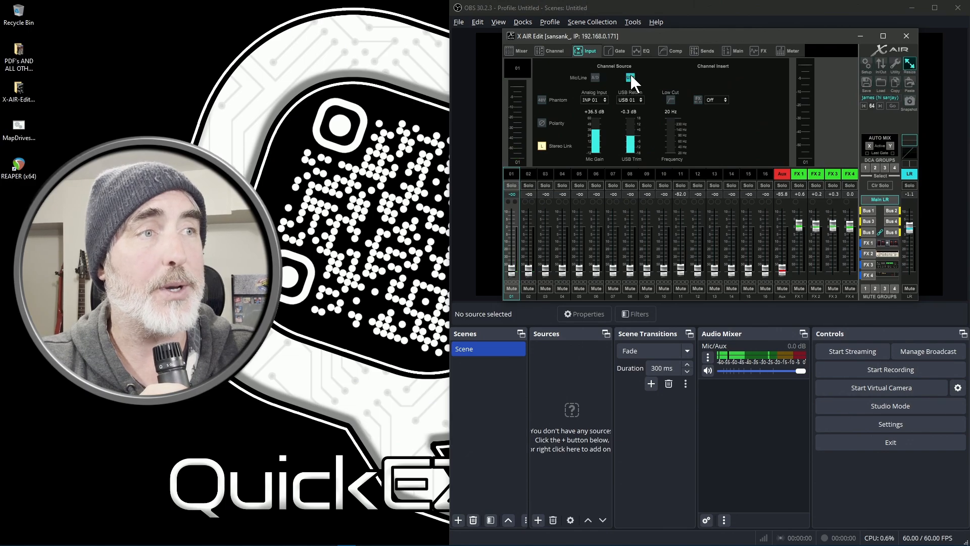
drag(510, 244, 511, 280)
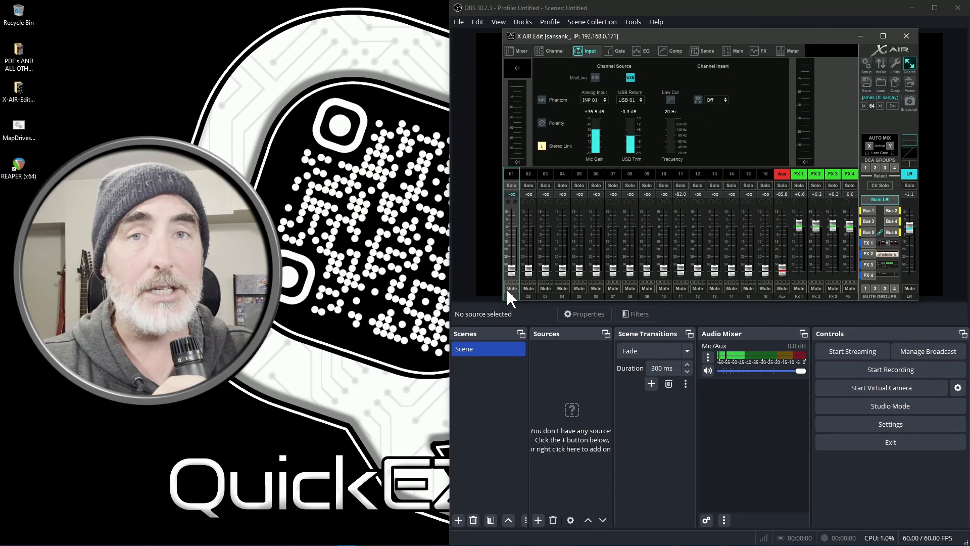
click(595, 77)
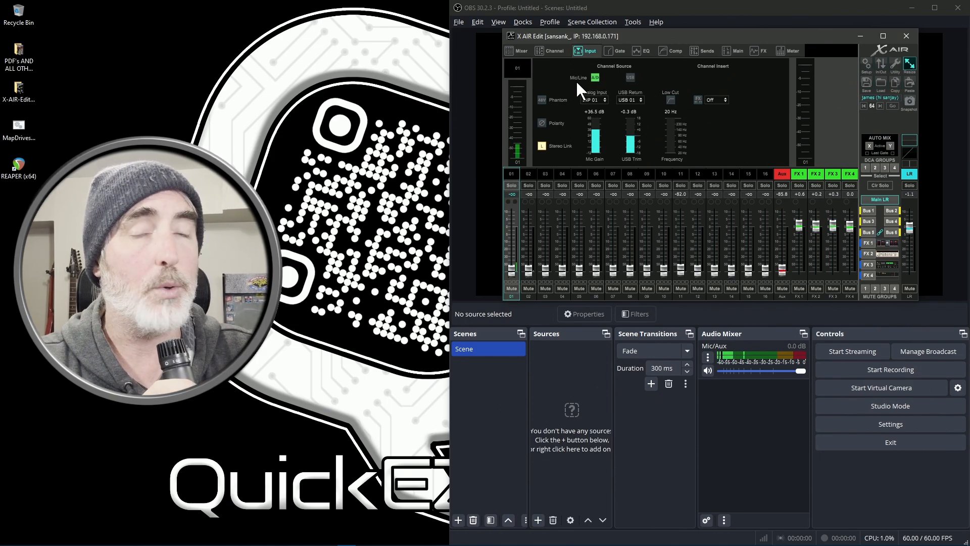
mouse_move(598, 152)
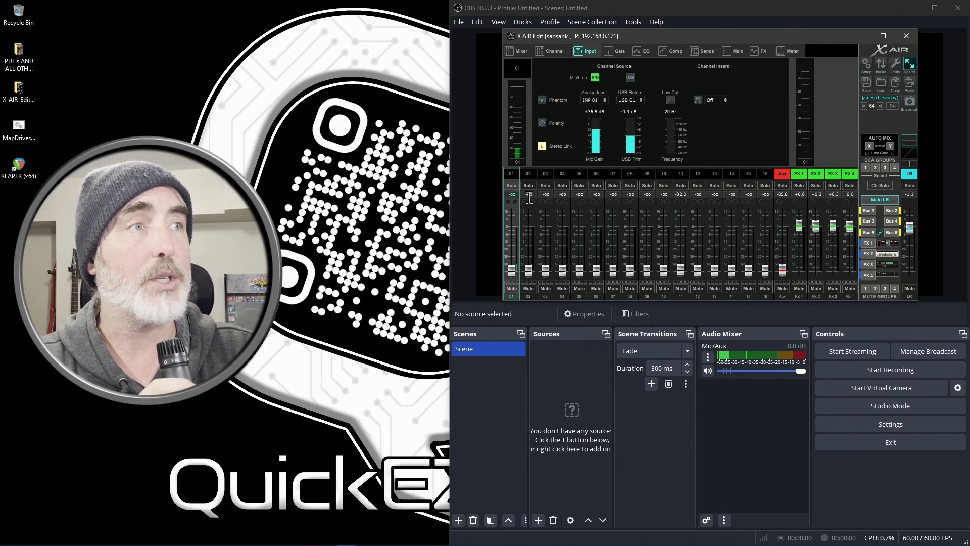
click(628, 79)
click(592, 78)
click(630, 78)
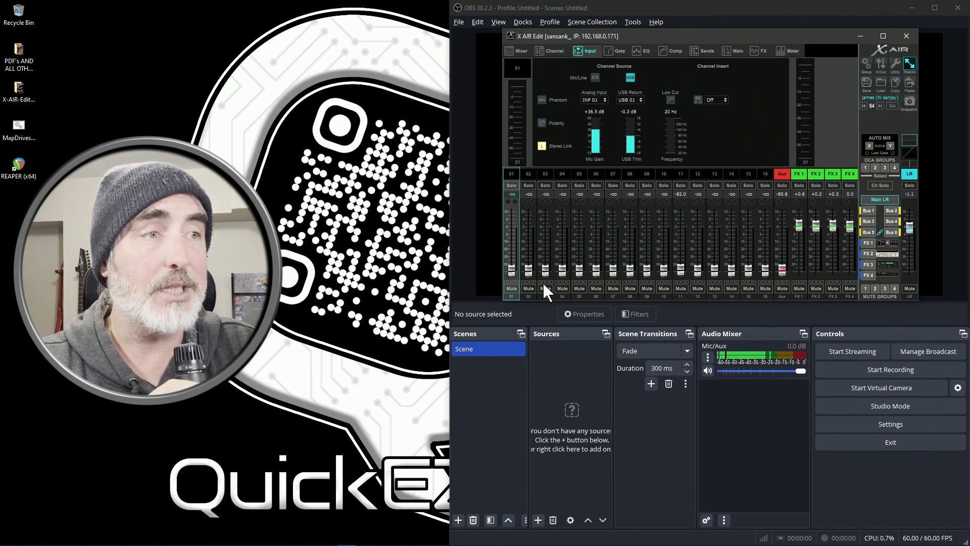
Assign analog input INP 01 to channel 3, try its fader, leave it fully down, and select channel 1.
click(544, 173)
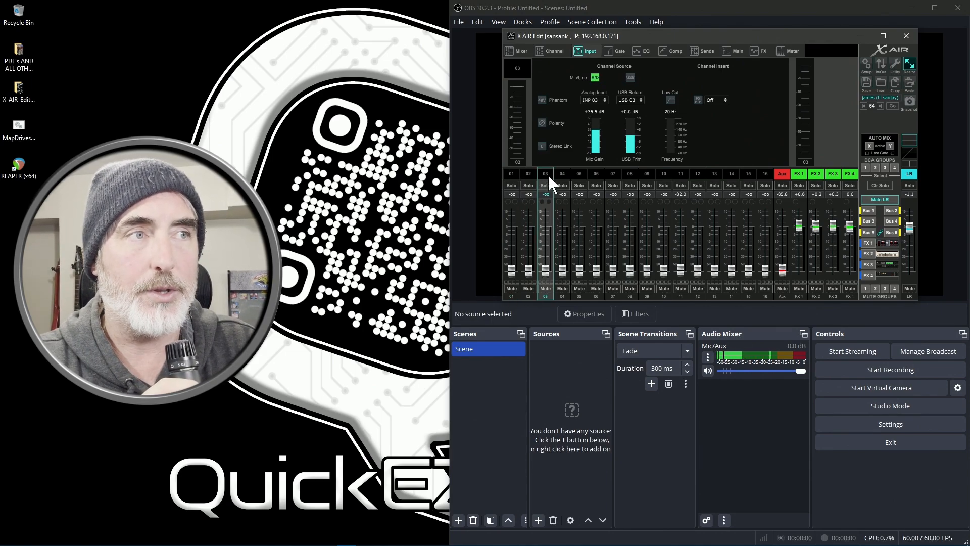
click(592, 99)
click(599, 115)
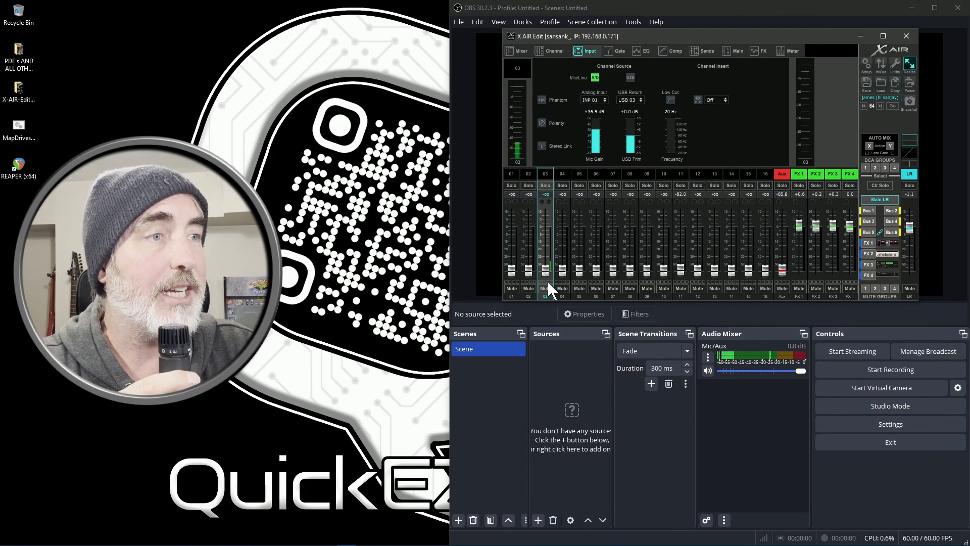
drag(545, 269, 508, 280)
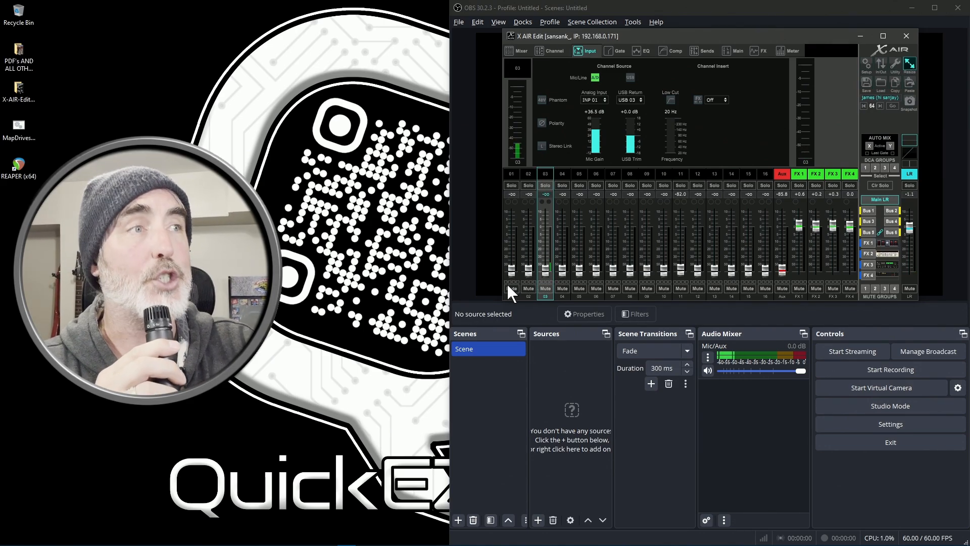
click(506, 174)
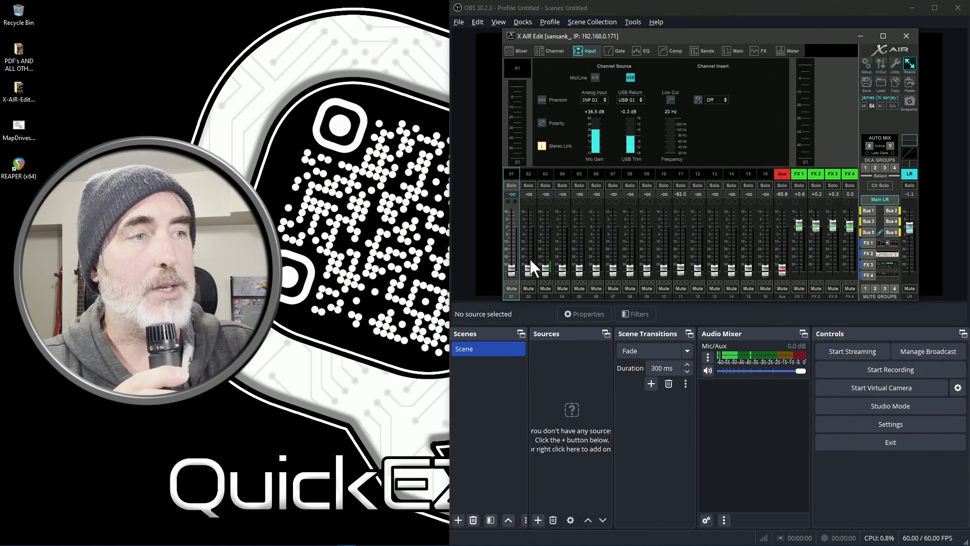
Raise the linked channel 1–2 faders, settle them at -30.3 dB, and set channel 3's mic gain to +23.5 dB.
drag(532, 257, 532, 233)
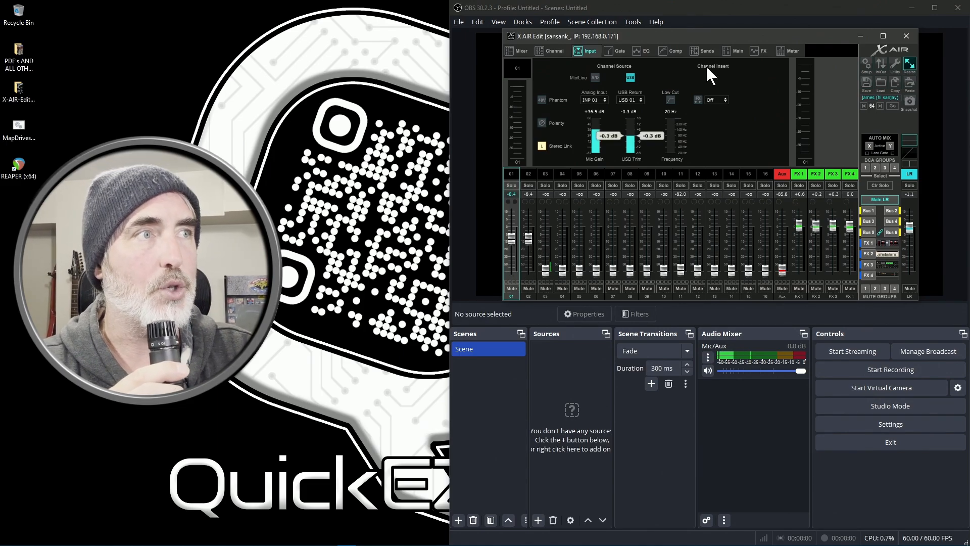
drag(528, 235, 547, 263)
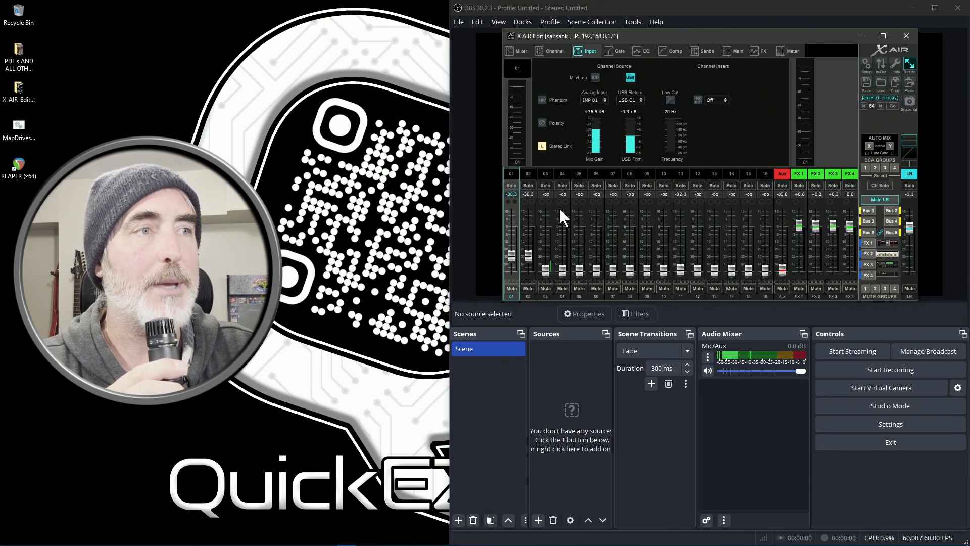
click(545, 174)
mouse_move(596, 135)
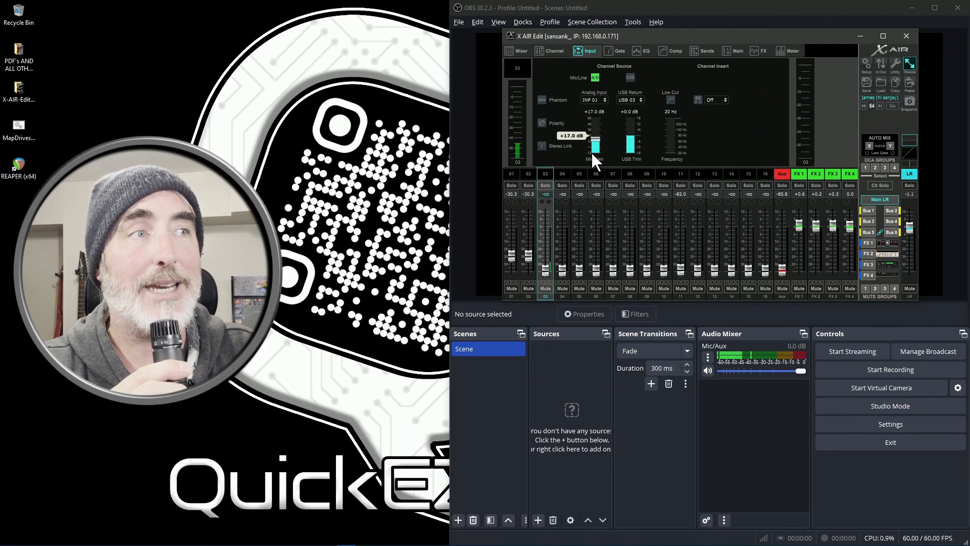
click(596, 150)
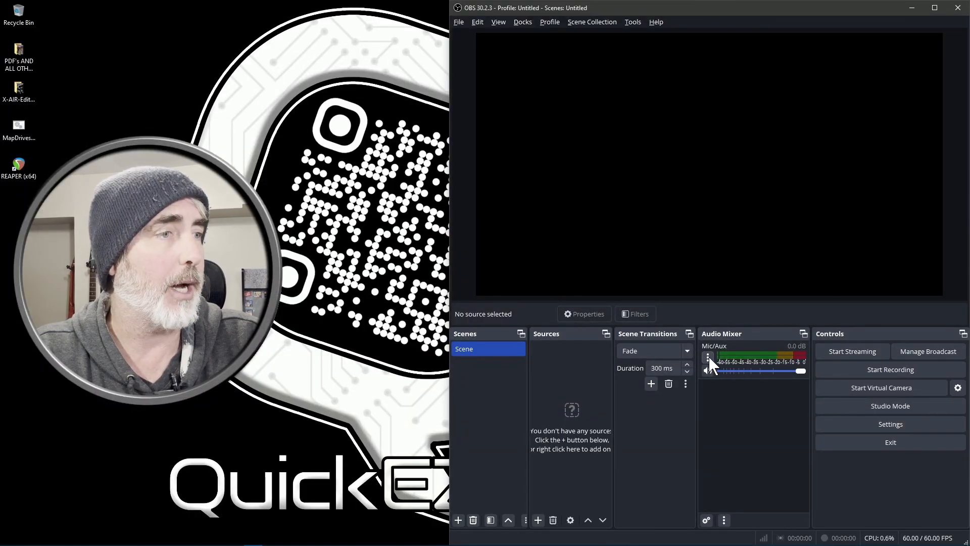
Switch to OBS, set the global Mic/Auxiliary Audio device to Disabled in the audio settings, and apply it.
click(894, 426)
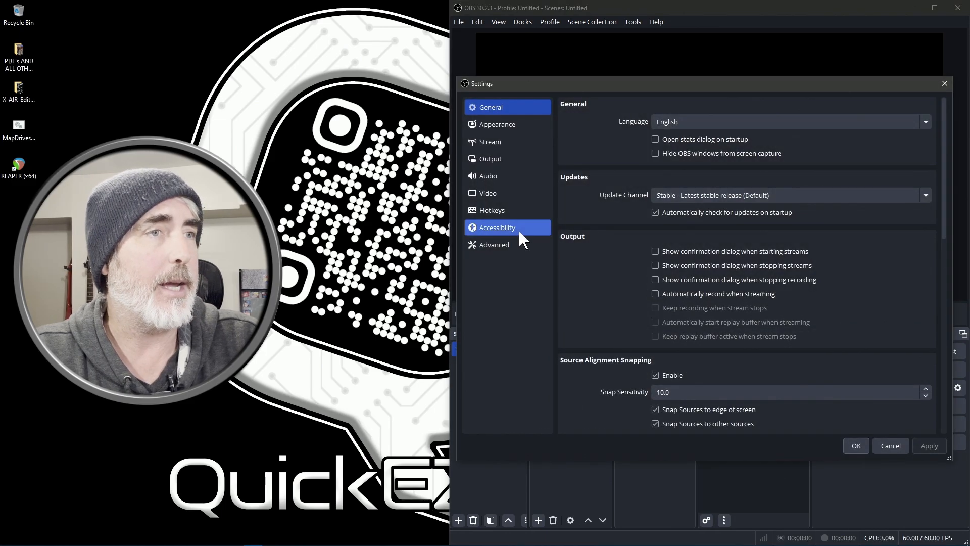
click(492, 175)
click(699, 228)
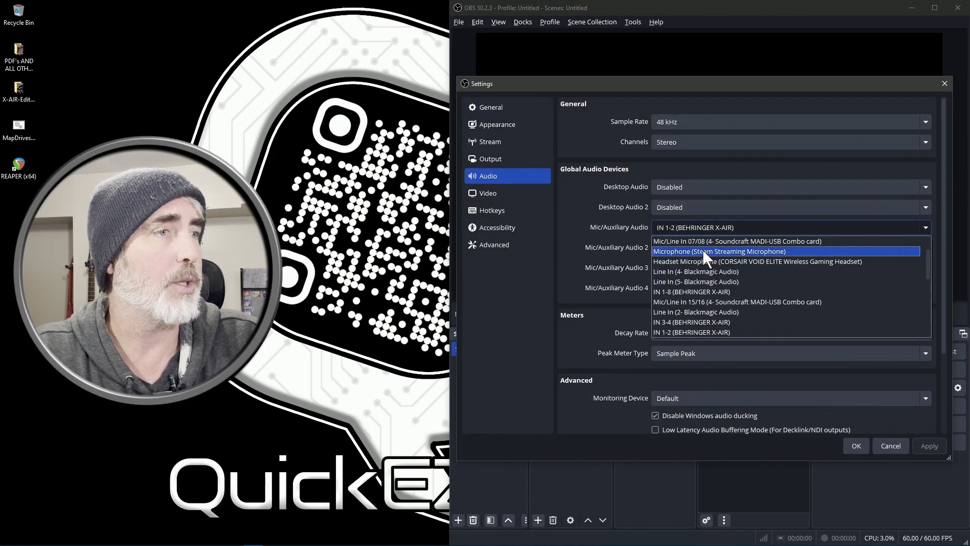
click(684, 243)
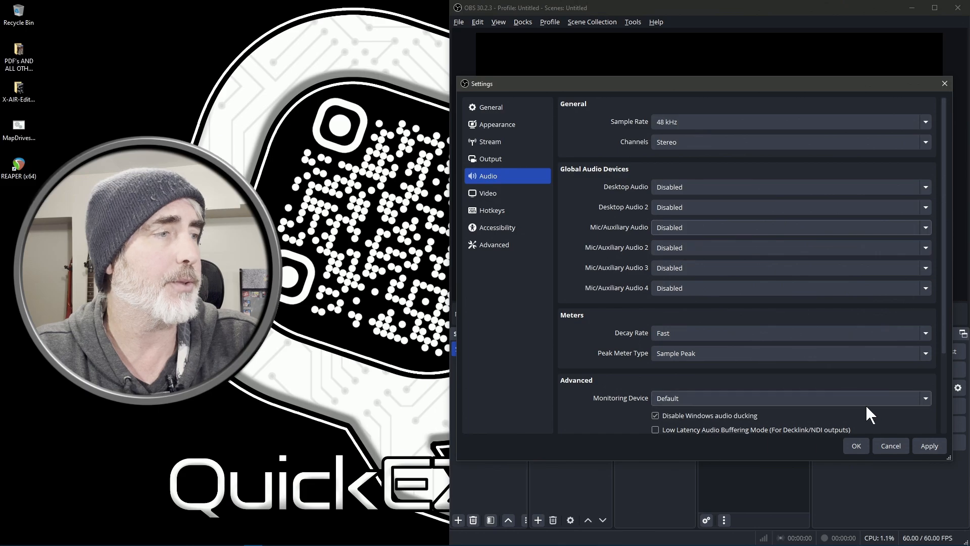
click(929, 446)
click(859, 445)
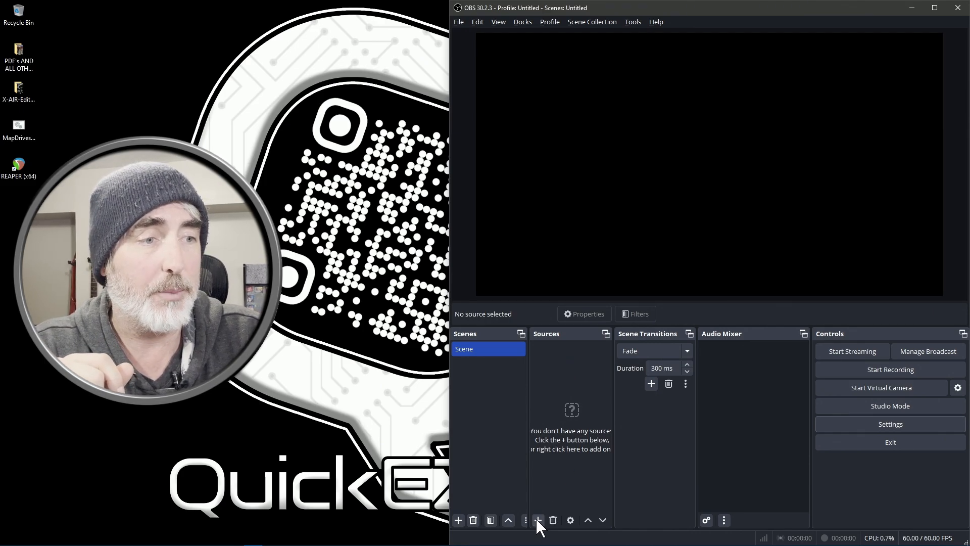
Add an Audio Input Capture source named "microphone" to the scene, using IN 1-2 (BEHRINGER X-AIR) as its device.
right_click(566, 375)
mouse_move(589, 384)
click(743, 293)
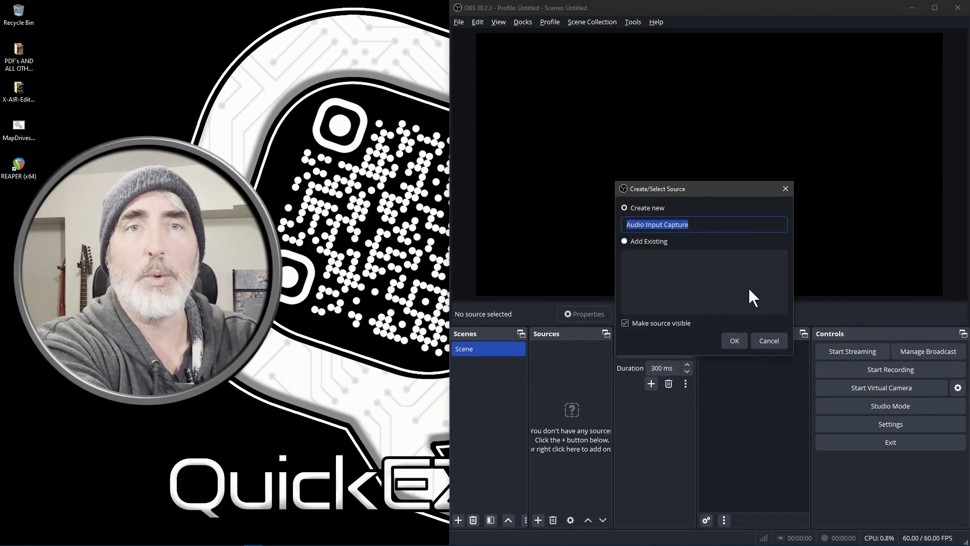
text(microphone)
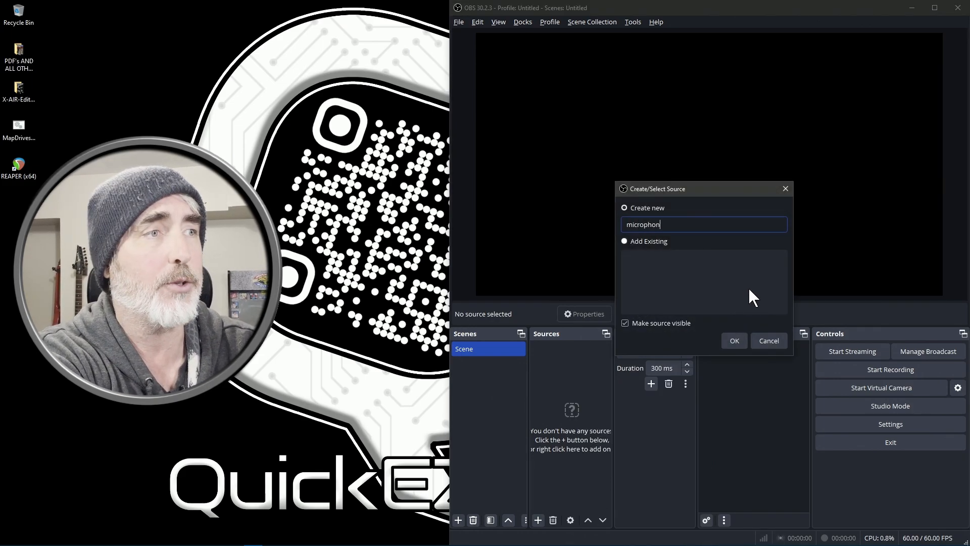
key(Return)
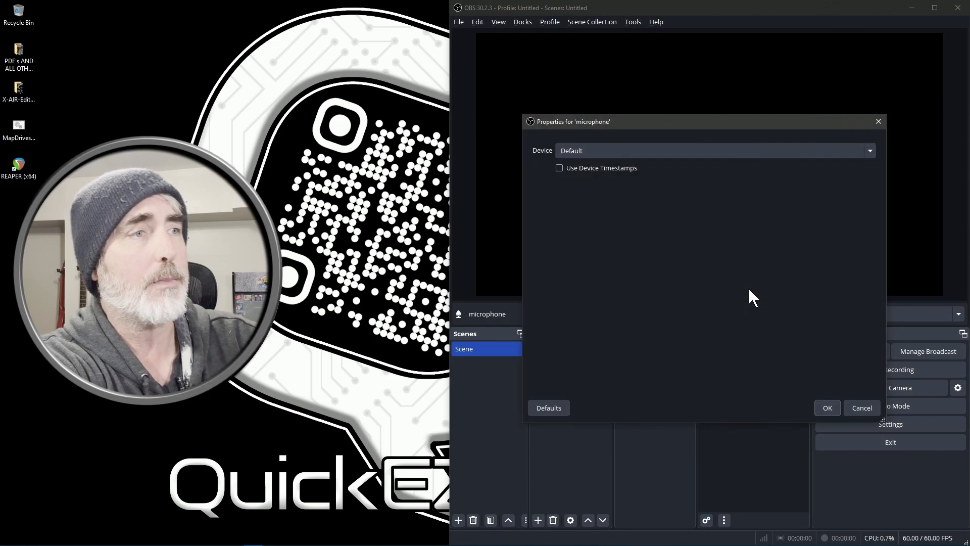
click(578, 149)
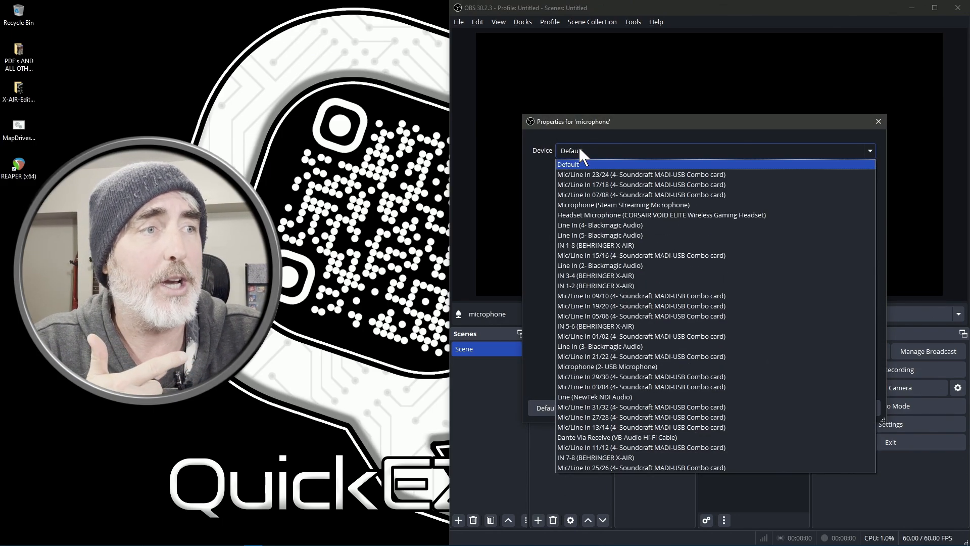
click(601, 286)
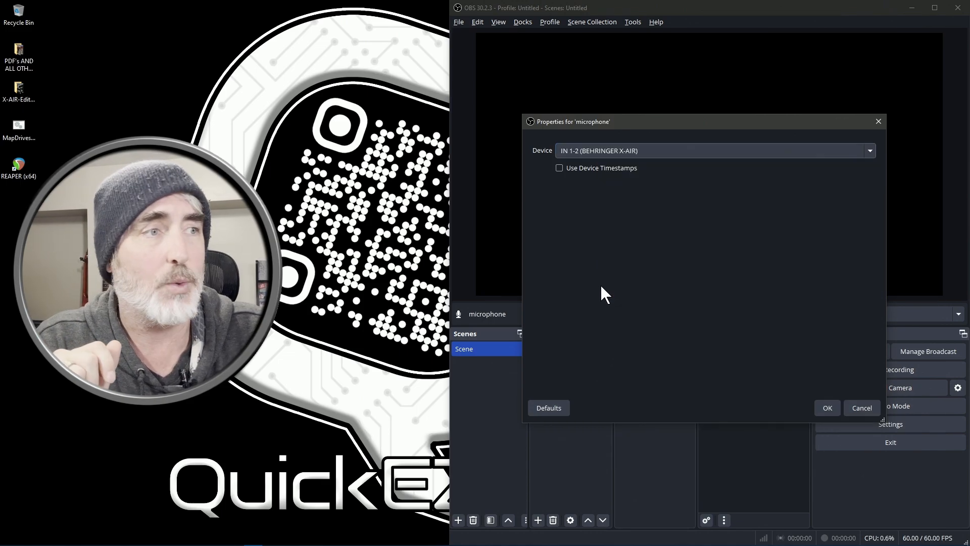
click(825, 409)
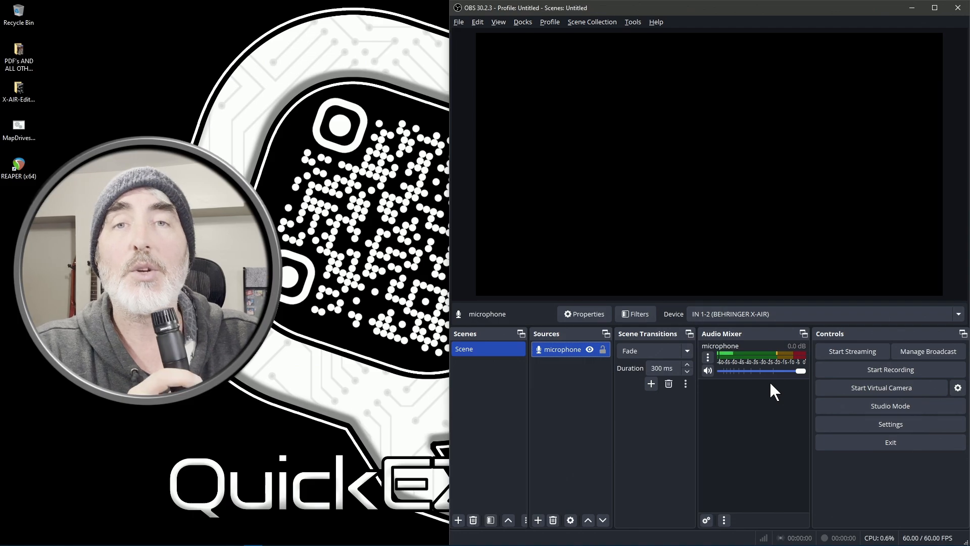
Turn on Mono for the microphone source in the advanced audio properties and close them.
right_click(751, 410)
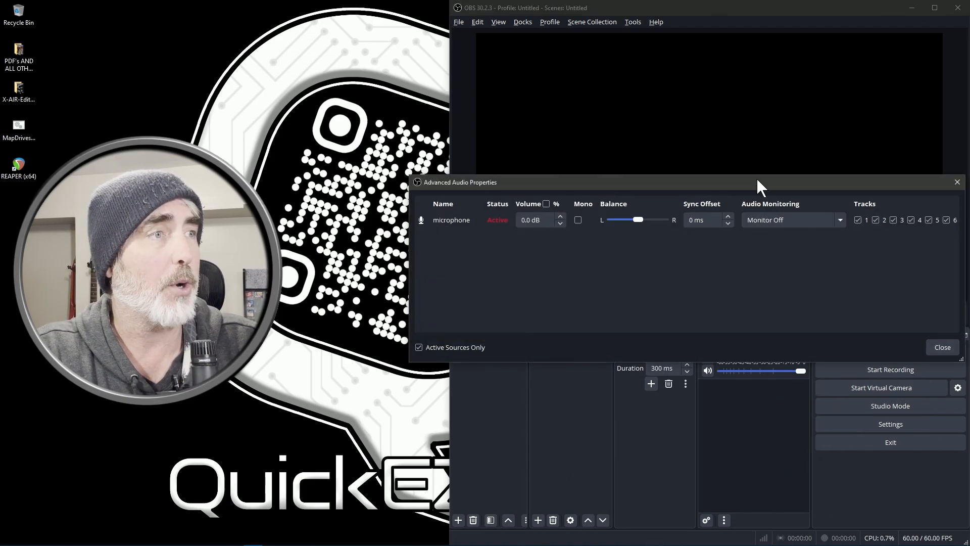
drag(766, 183, 784, 81)
click(598, 118)
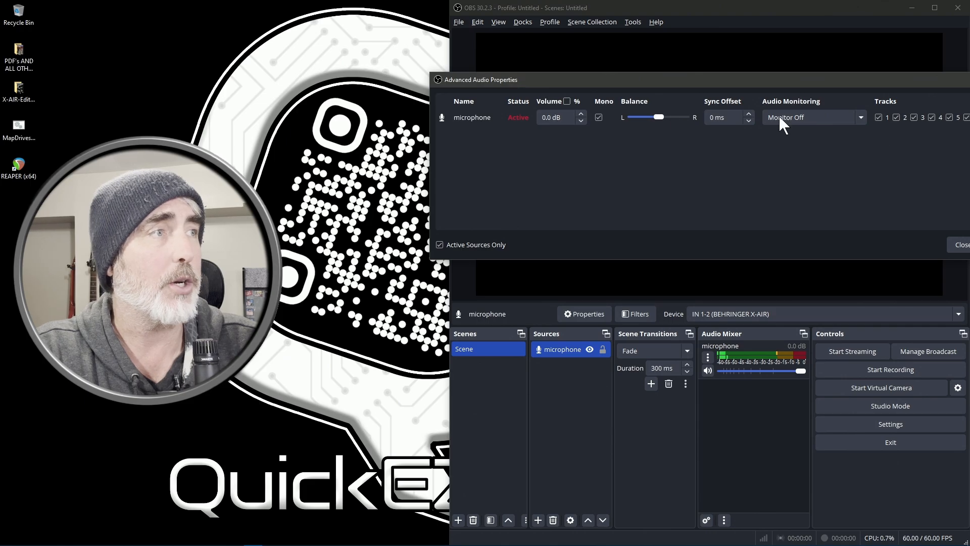
click(956, 245)
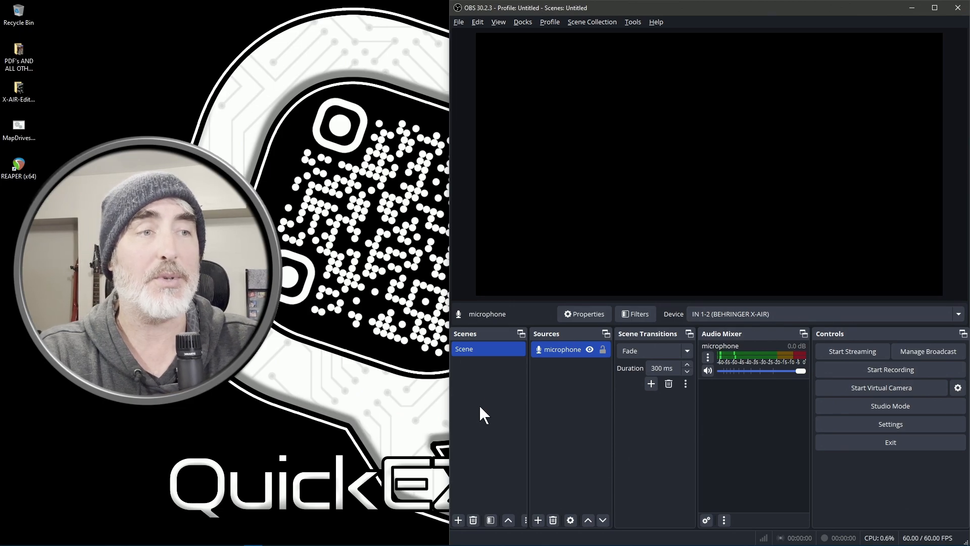
Add a new scene named Scene 2 and return to the first scene.
click(458, 520)
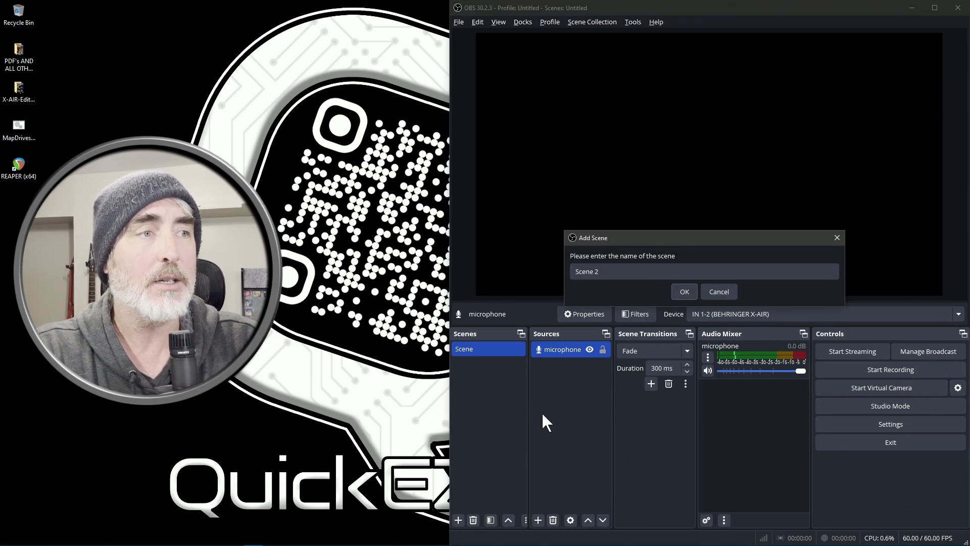
key(Return)
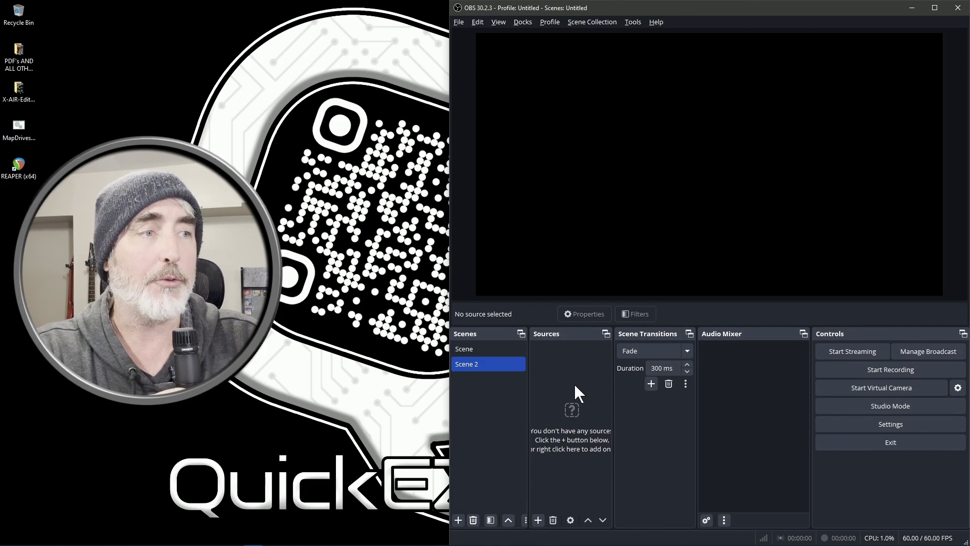
click(475, 348)
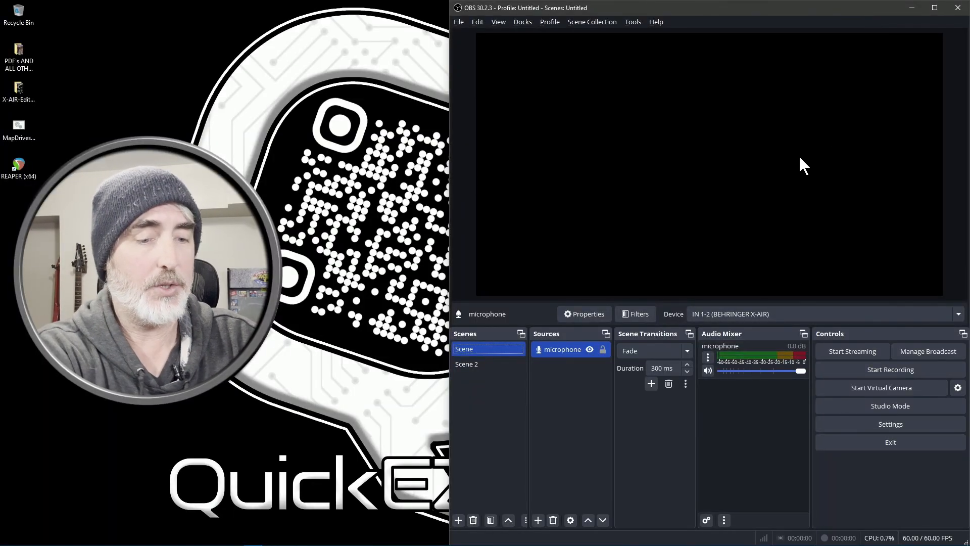
Switch to X AIR Edit, open the USB Sends patching, try the Chn 1-16 / LR preset, and reapply the Chn 1-18 preset.
key(alt+Tab)
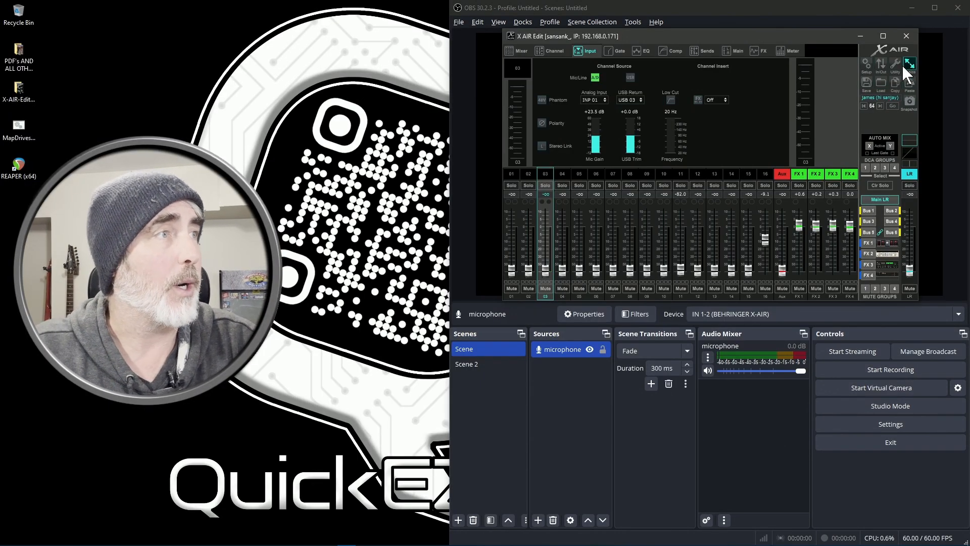
click(882, 62)
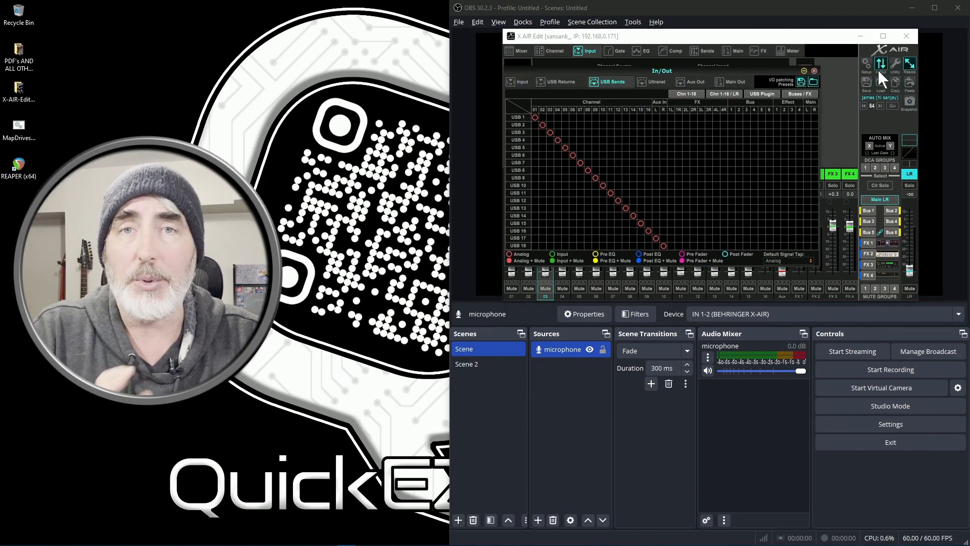
click(603, 81)
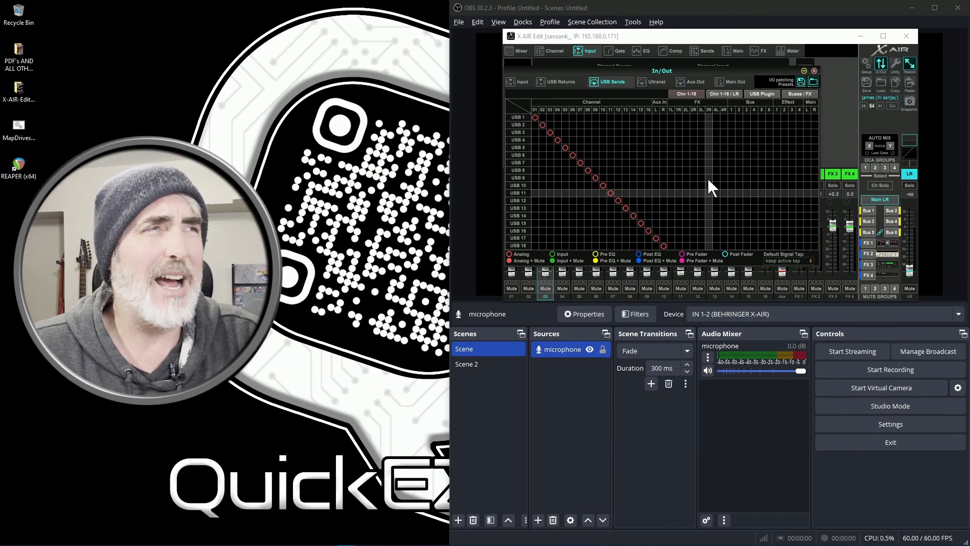
click(721, 93)
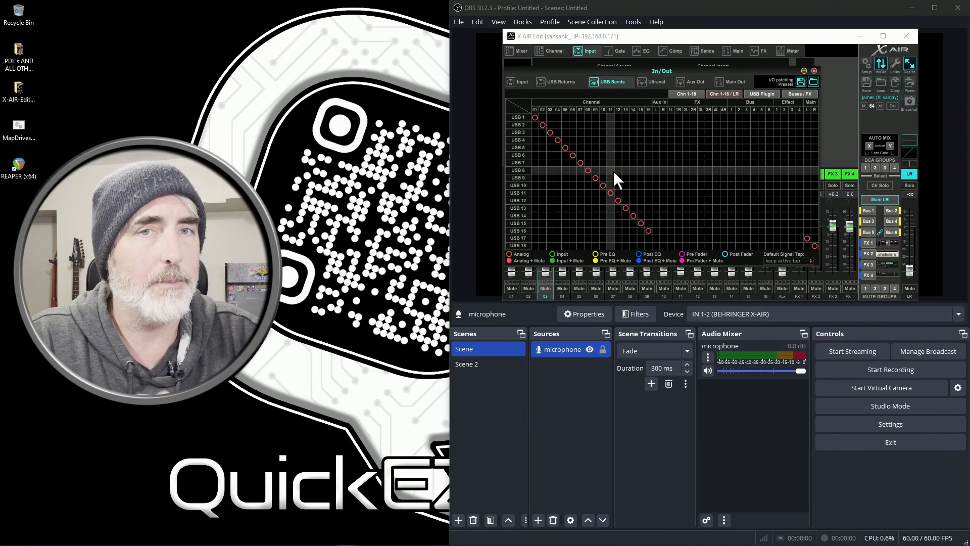
click(687, 93)
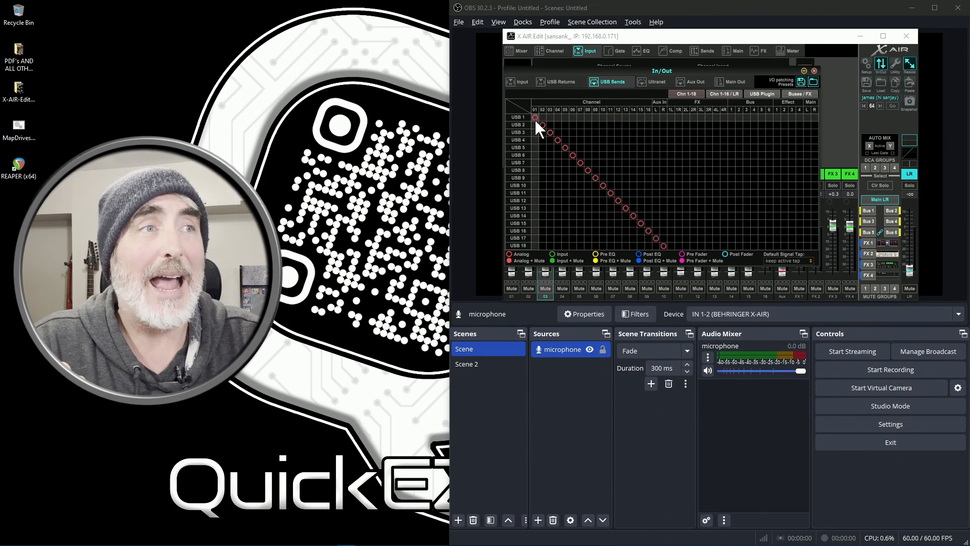
Patch Main L to USB 1 and Main R to USB 2 in the USB sends matrix, and close the In/Out window.
click(807, 117)
click(813, 124)
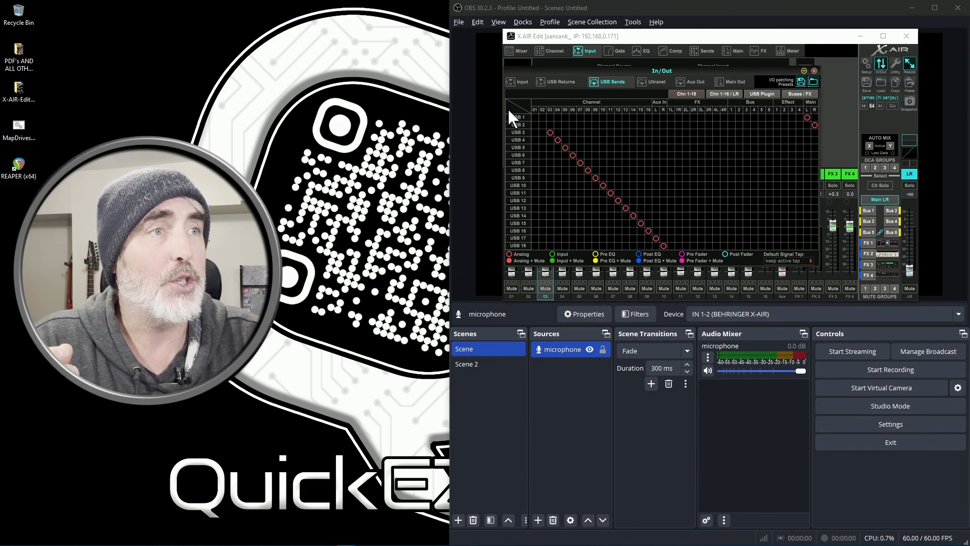
click(814, 125)
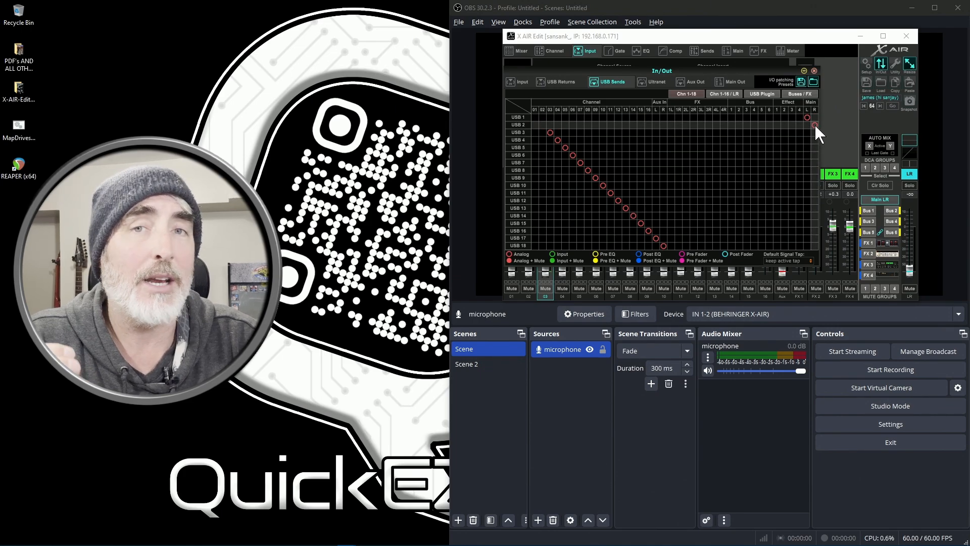
click(814, 70)
Raise the faders of channels 1–2 to -12.3 dB, 4 to +3.2, 5 to -9.1, 6 to -14.4, 7 to -13.0 and 8 to -11.0 dB.
drag(529, 270, 532, 232)
drag(563, 270, 563, 222)
drag(579, 270, 597, 237)
drag(631, 265, 630, 241)
Raise channel 3's fader to -2.9 dB and try the main LR fader, leaving it fully down.
drag(546, 267, 547, 264)
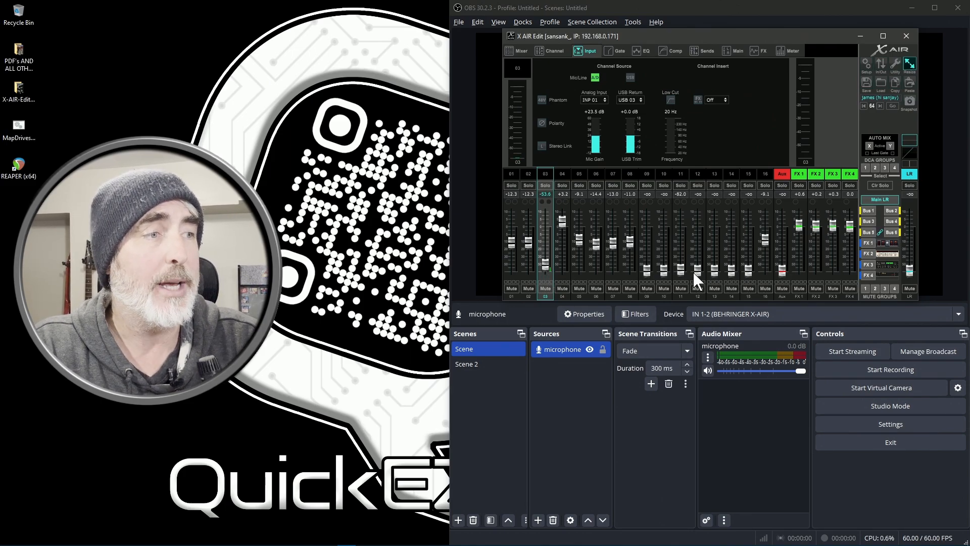
drag(543, 264, 550, 227)
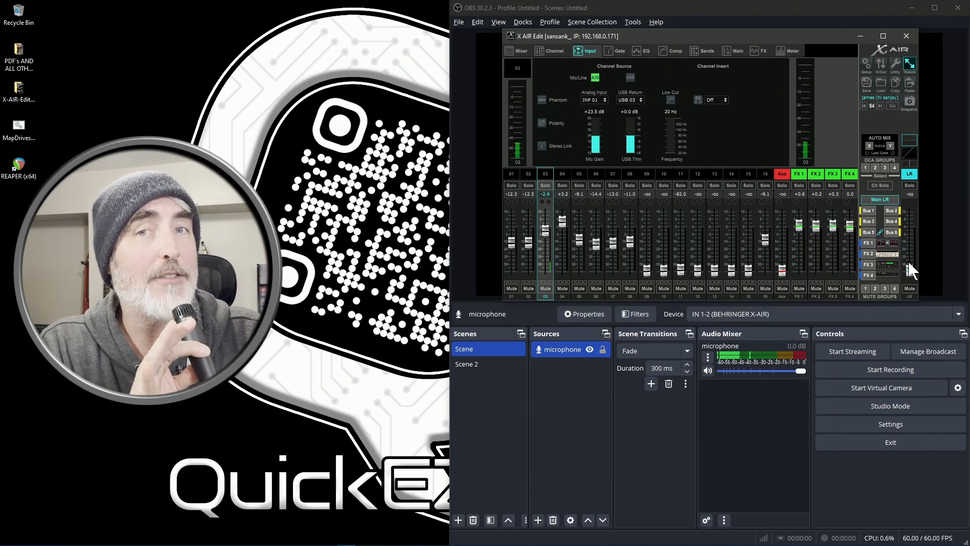
scroll(909, 267, up, 2)
scroll(910, 273, down, 2)
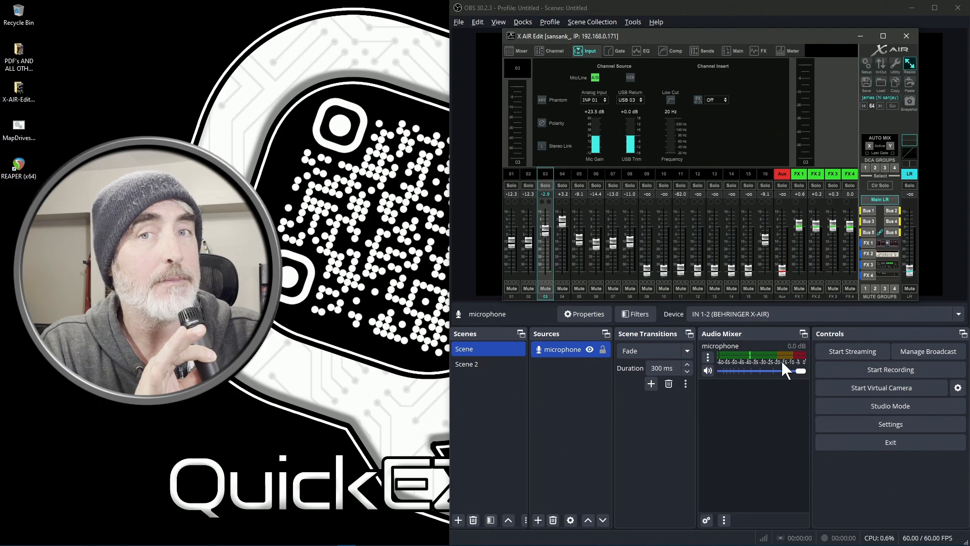
Switch to OBS, check the microphone source's input device in its properties, and dismiss the dialog.
click(754, 427)
click(707, 360)
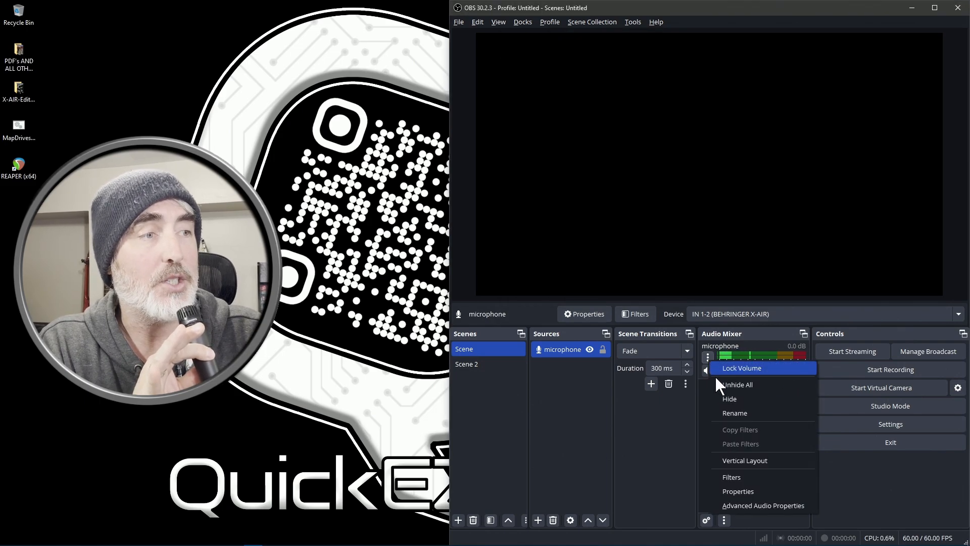
click(754, 489)
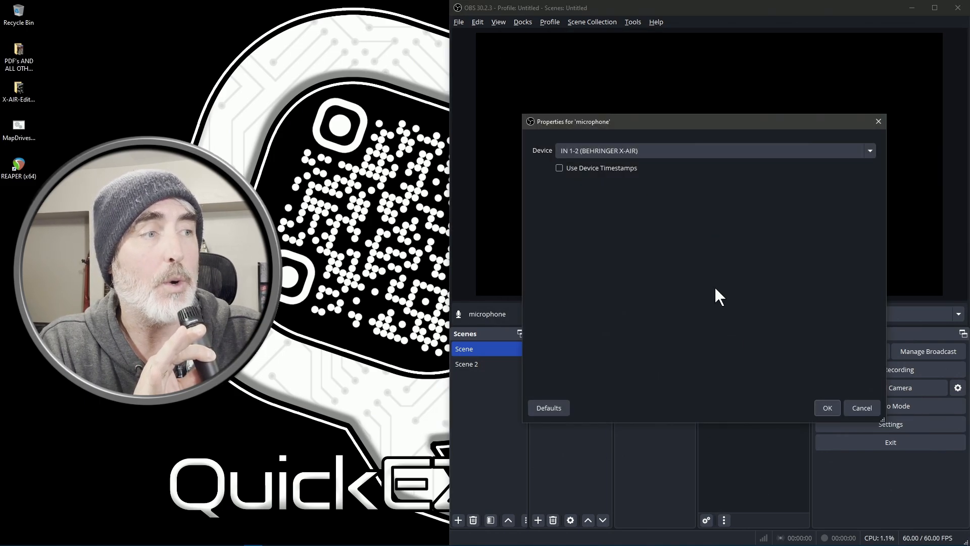
click(870, 410)
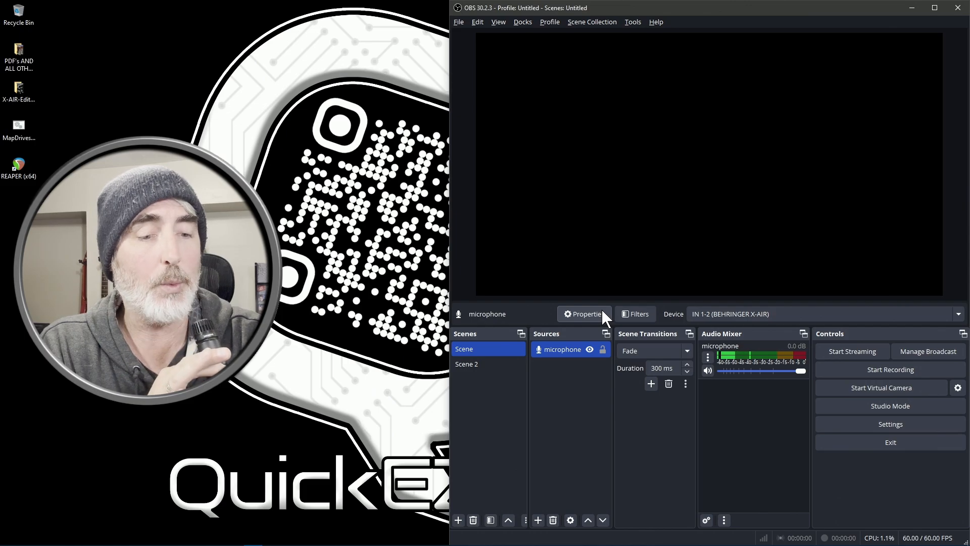
Switch to X AIR Edit, set the default USB send tap to Post Fader and reapply it to Main L/USB 1 and Main R/USB 2.
key(alt+Tab)
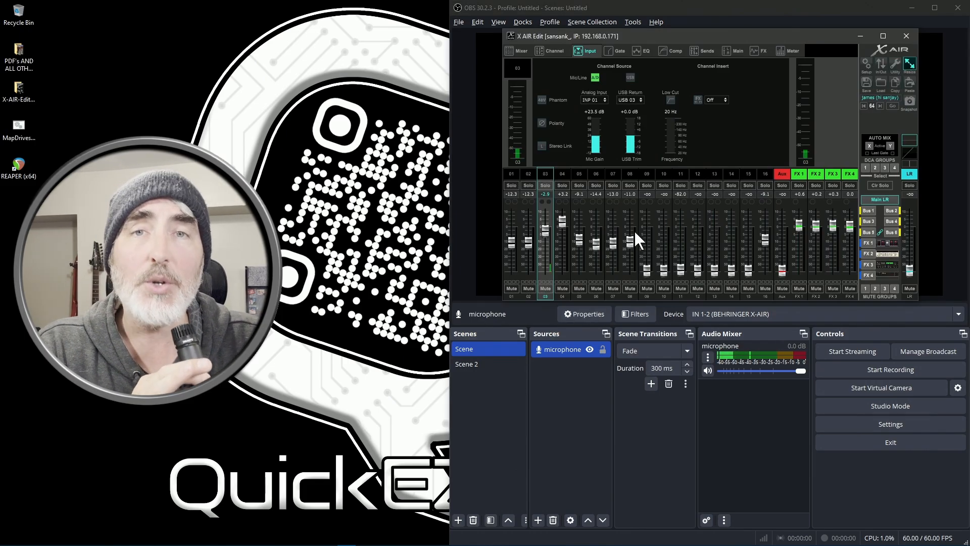
click(880, 64)
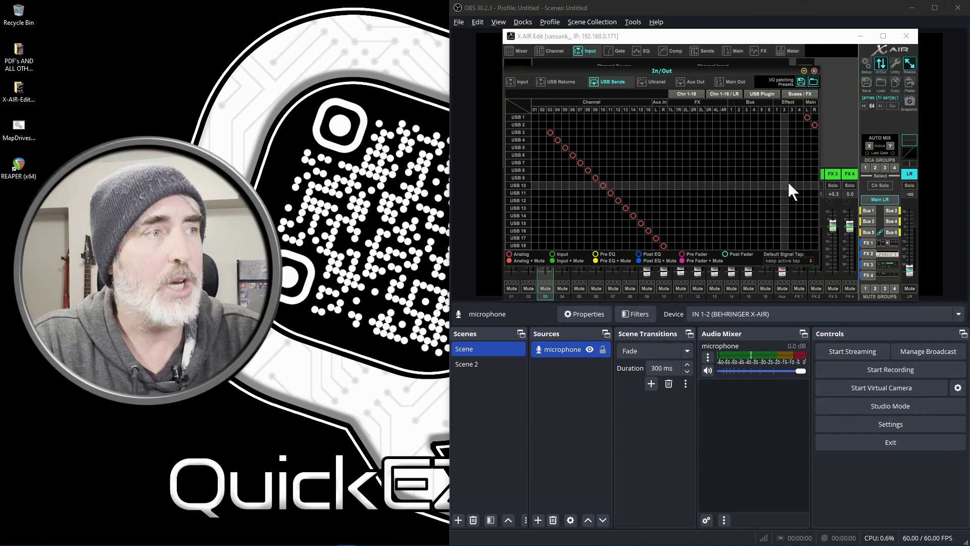
click(814, 124)
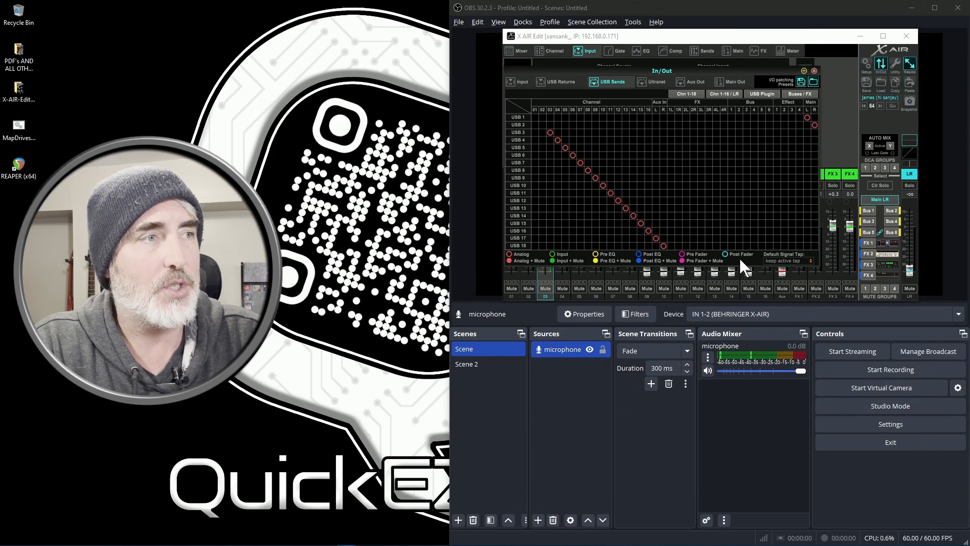
click(791, 260)
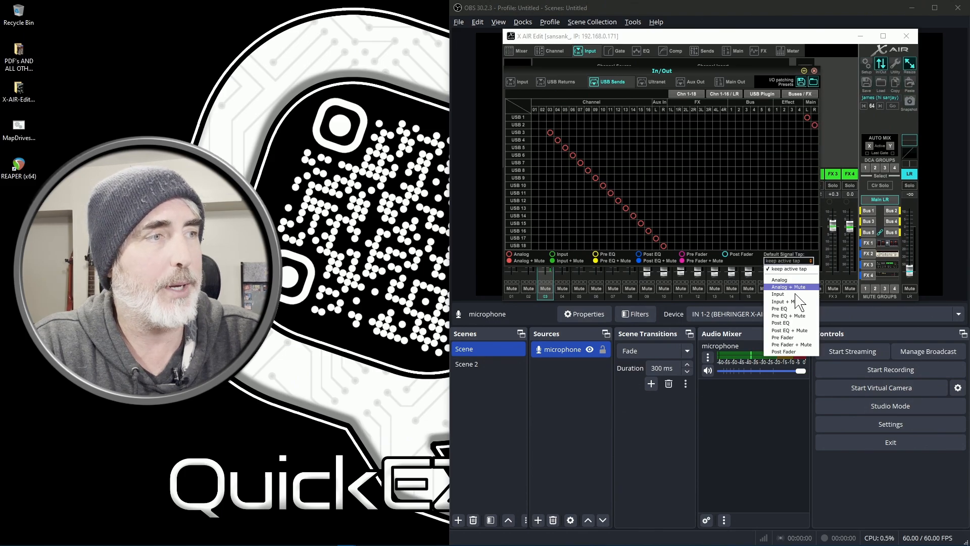
click(799, 352)
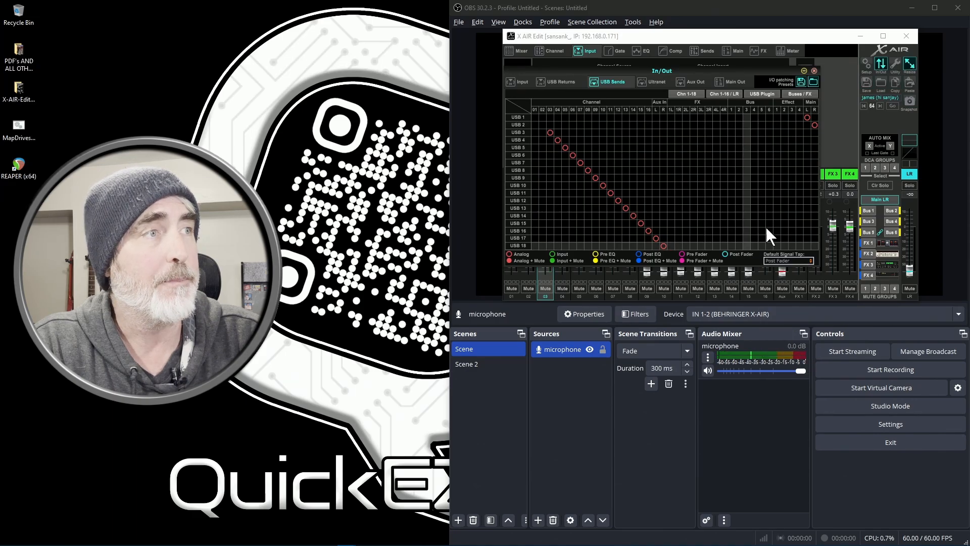
click(811, 119)
click(815, 125)
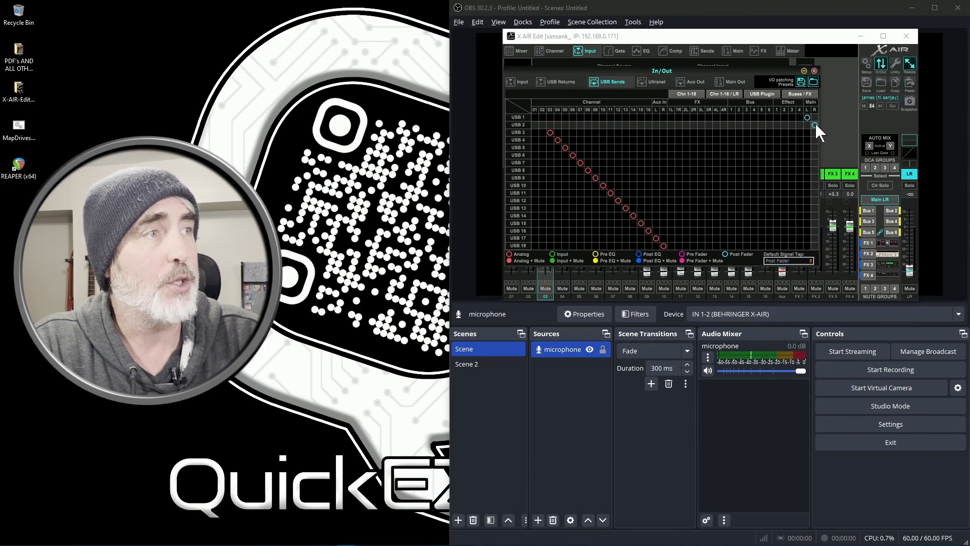
click(813, 70)
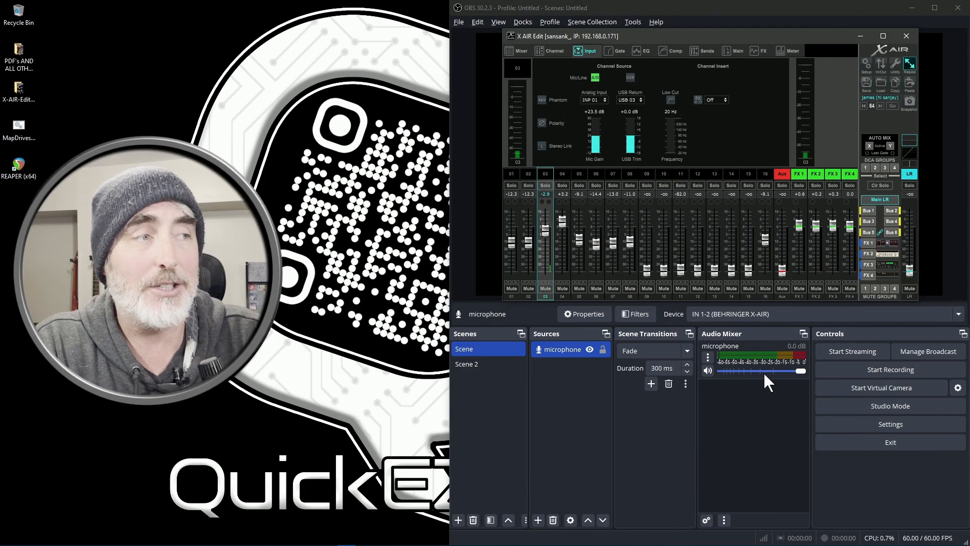
Try the main LR fader at +2.9 dB, raise channels 1–2 to -12.3 dB, and leave the other input channels and LR fully down.
drag(911, 268, 910, 223)
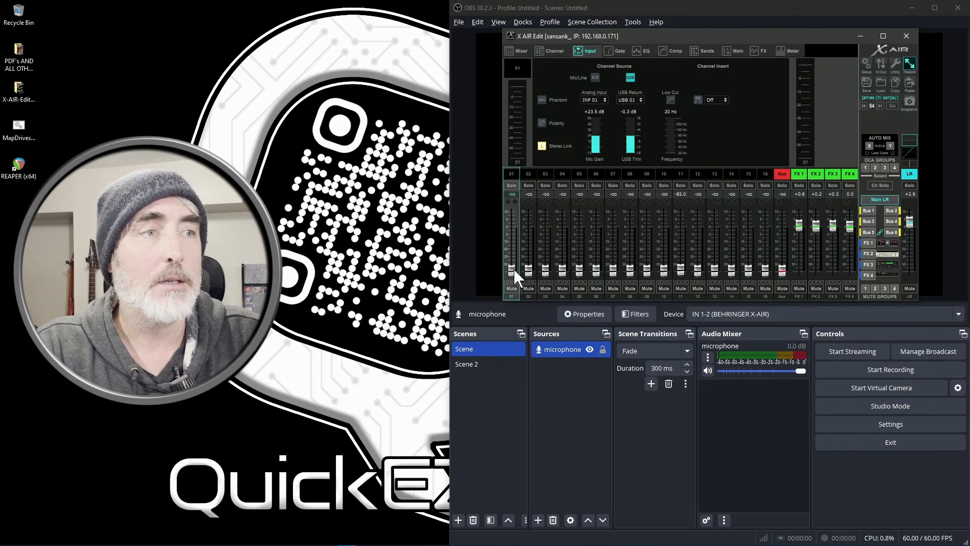
mouse_move(509, 256)
mouse_down()
mouse_move(509, 245)
mouse_move(526, 267)
mouse_move(524, 243)
mouse_up()
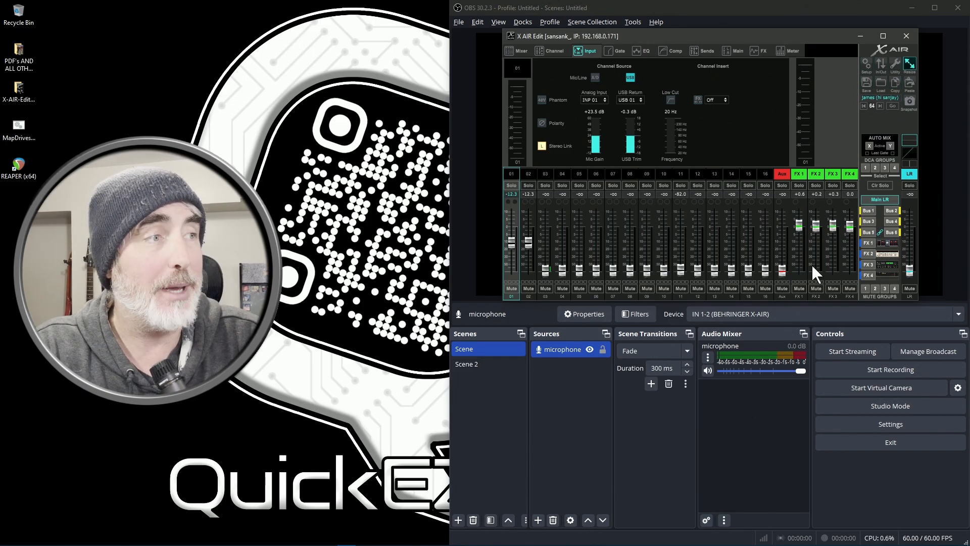
mouse_move(909, 270)
mouse_down()
mouse_move(911, 251)
mouse_move(914, 271)
mouse_up()
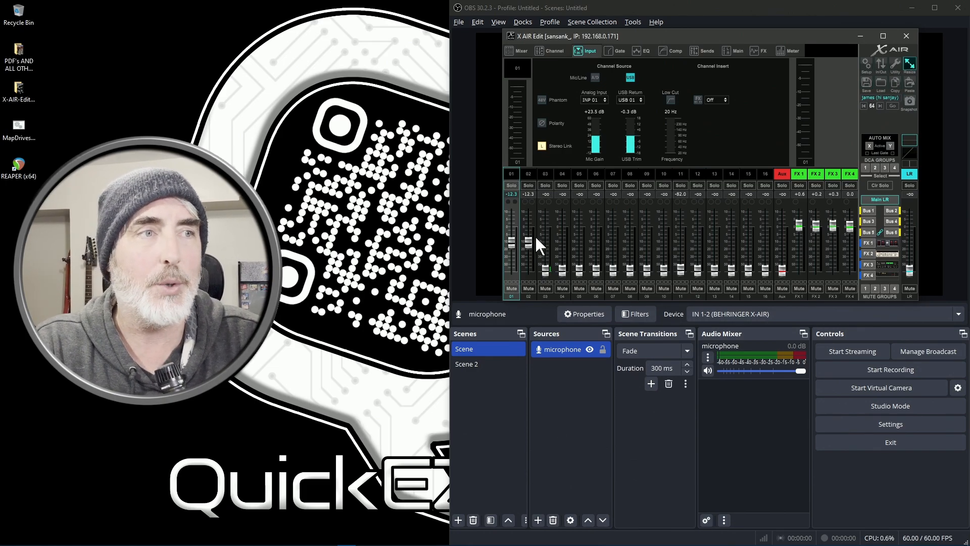
Pull channels 1–2 fully down, raise channel 3's fader to -1.6 dB and the main LR fader to -19.2 dB.
drag(529, 241, 553, 227)
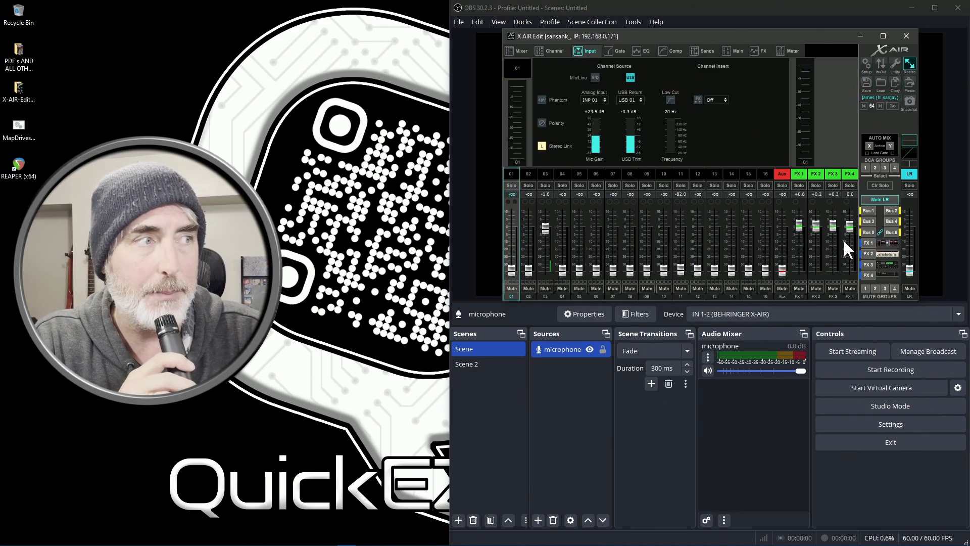
mouse_move(909, 270)
mouse_down()
mouse_move(910, 217)
mouse_move(909, 270)
mouse_up()
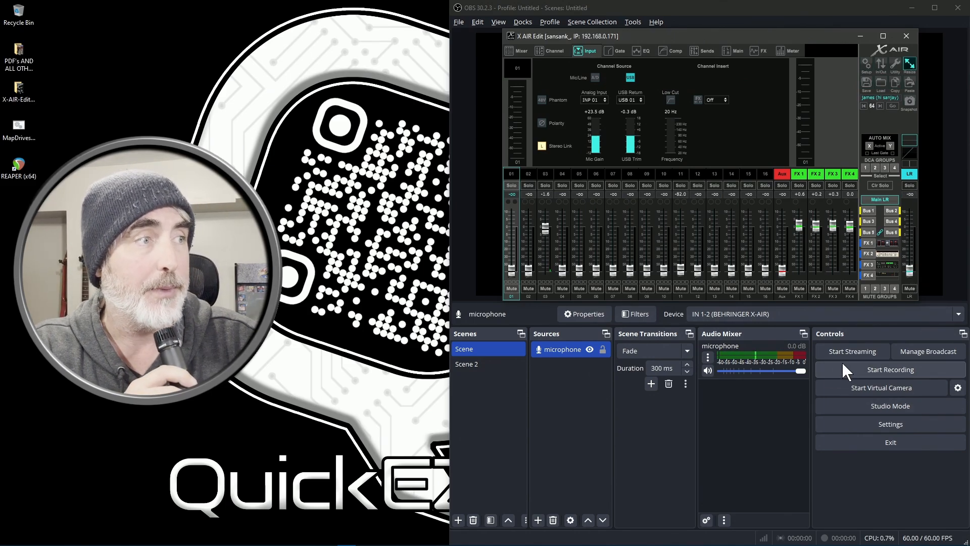
drag(910, 271, 912, 247)
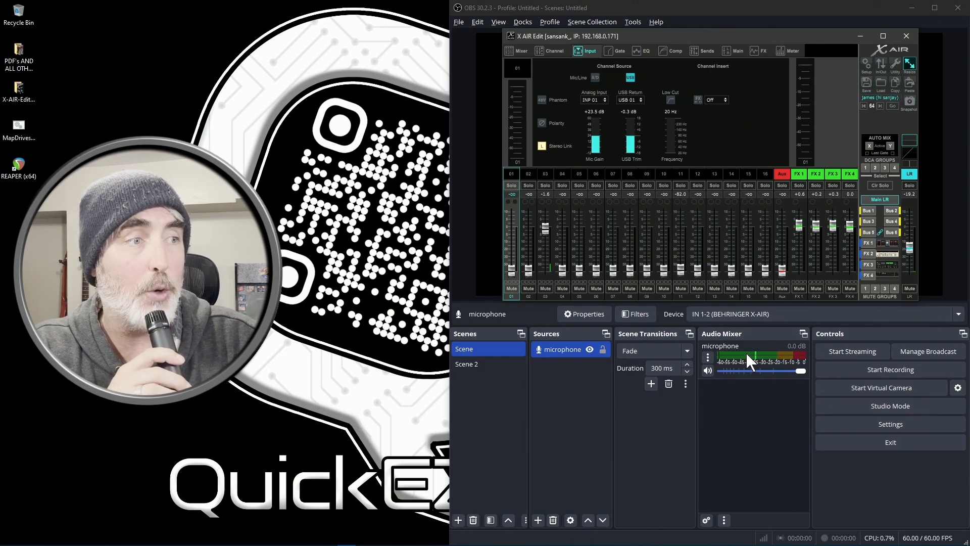
Change the microphone's audio monitoring mode in OBS's advanced audio properties and close the dialog.
click(752, 400)
right_click(753, 400)
click(776, 443)
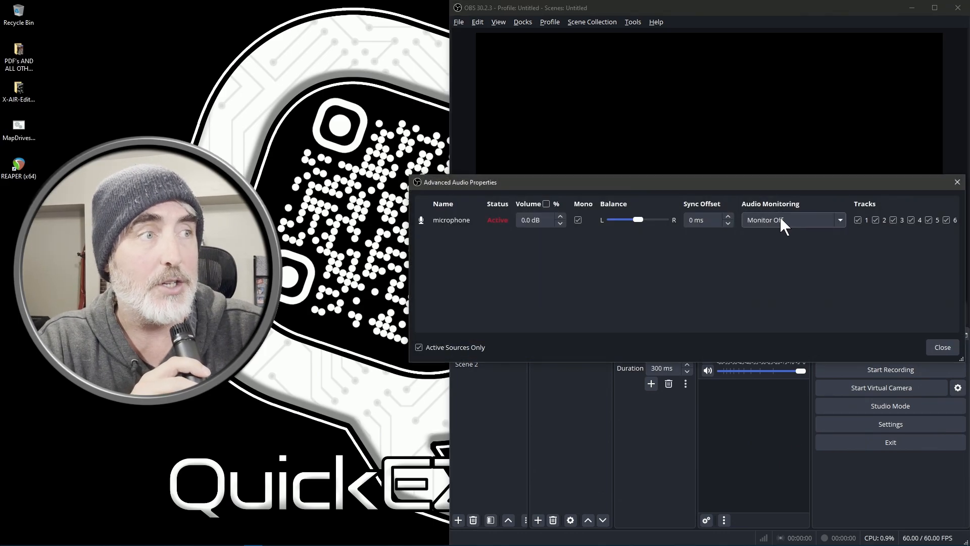
click(791, 220)
click(796, 253)
click(940, 347)
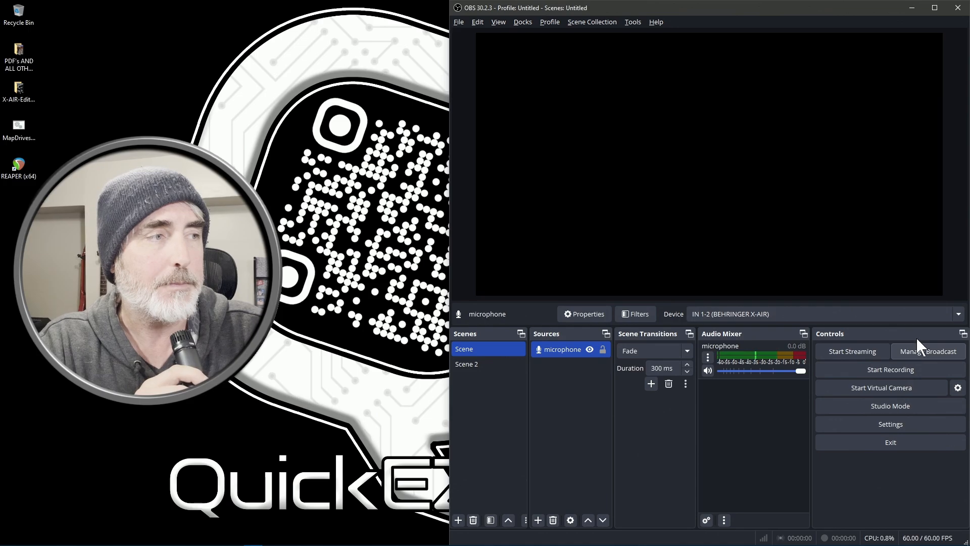
Switch to X AIR Edit, try the main LR fader at +0.1 dB, set it to -4.0 dB, and leave channels 1–3 fully down.
key(alt+Tab)
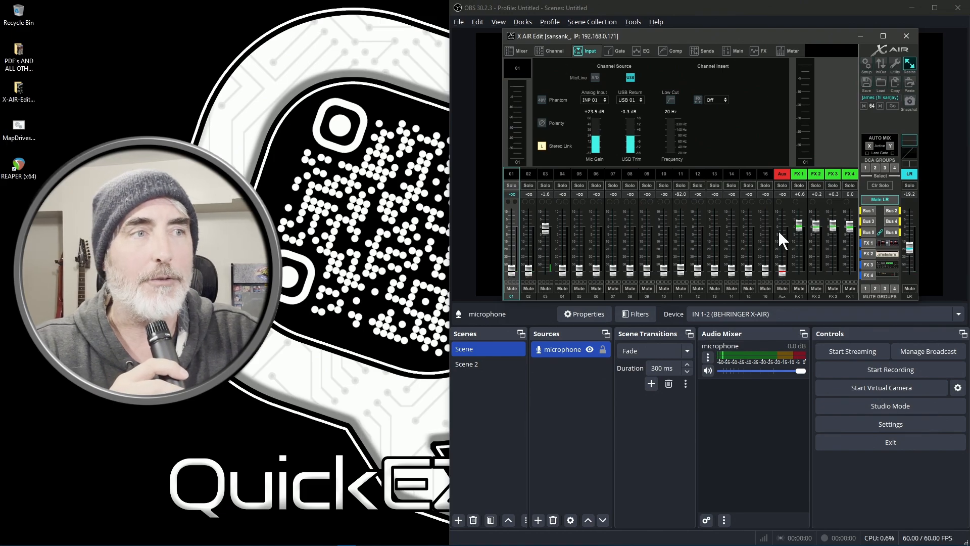
drag(527, 265, 520, 303)
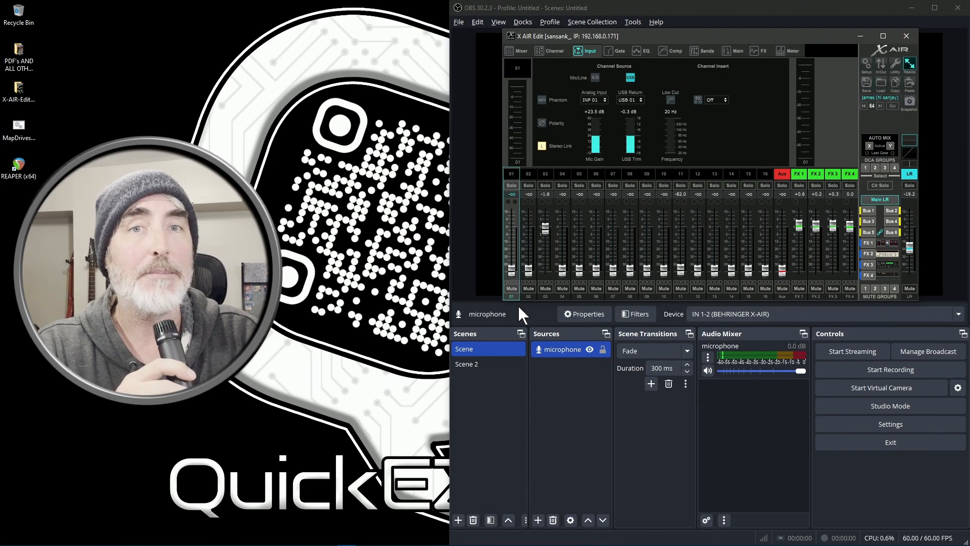
drag(909, 245, 908, 228)
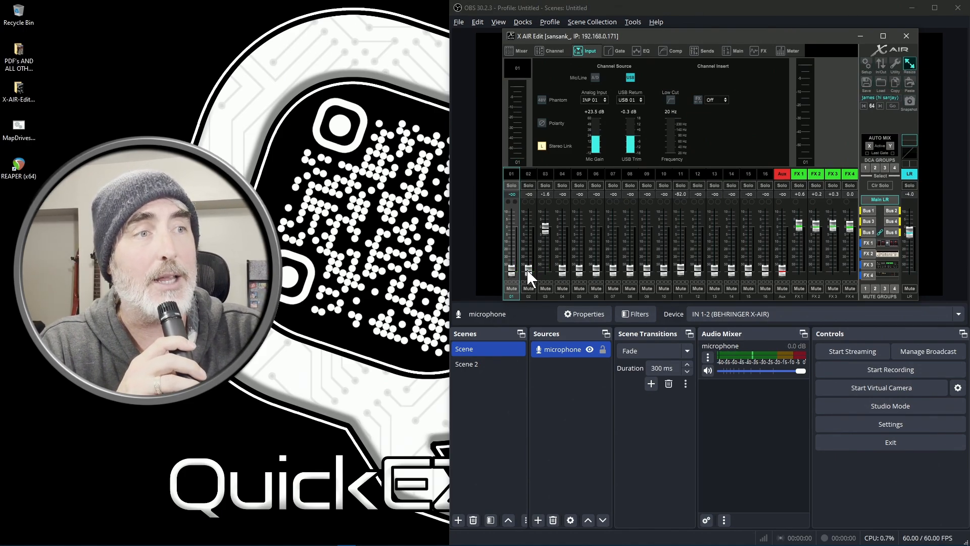
drag(911, 235, 910, 227)
mouse_move(511, 268)
mouse_down()
mouse_move(531, 258)
mouse_move(529, 222)
mouse_move(514, 286)
mouse_up()
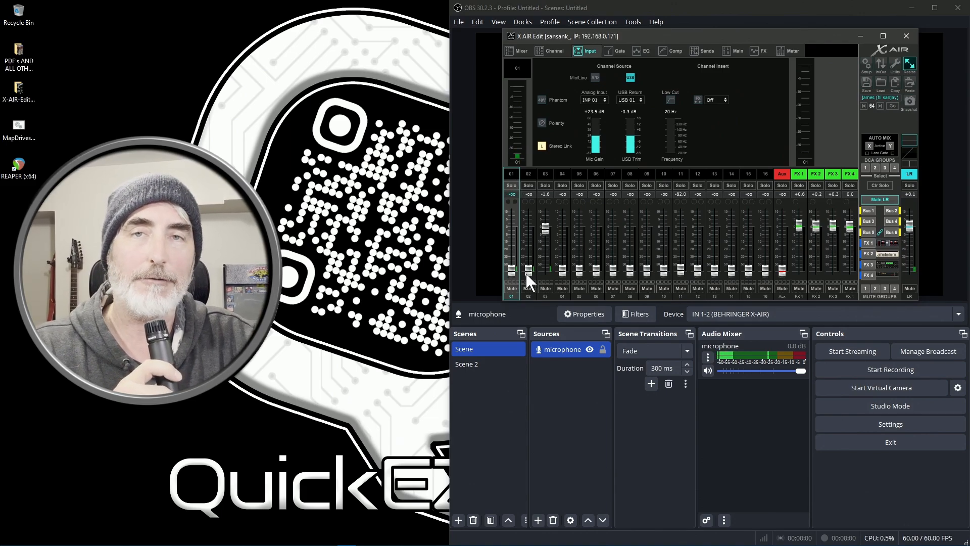
mouse_move(523, 268)
mouse_down()
mouse_move(533, 241)
mouse_move(533, 275)
mouse_up()
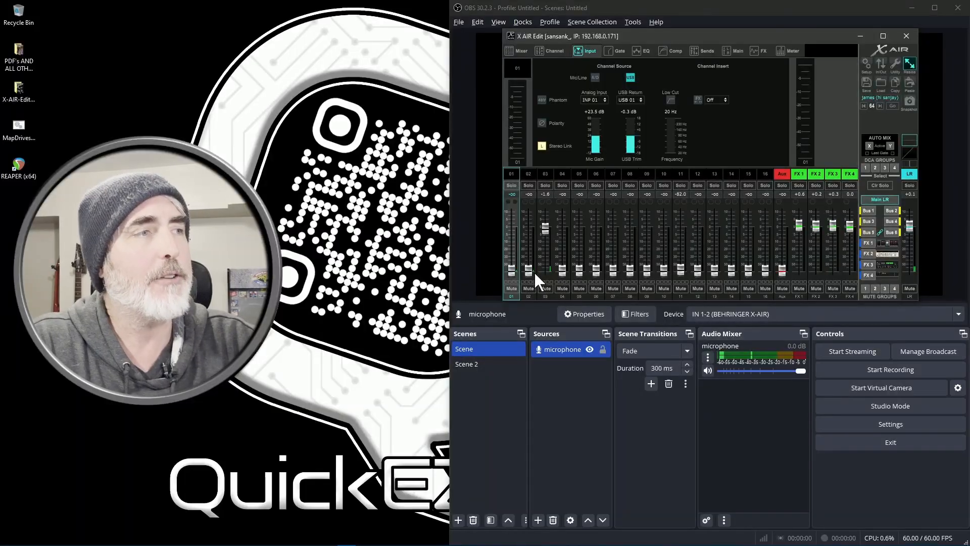
drag(911, 229, 911, 227)
drag(545, 229, 539, 276)
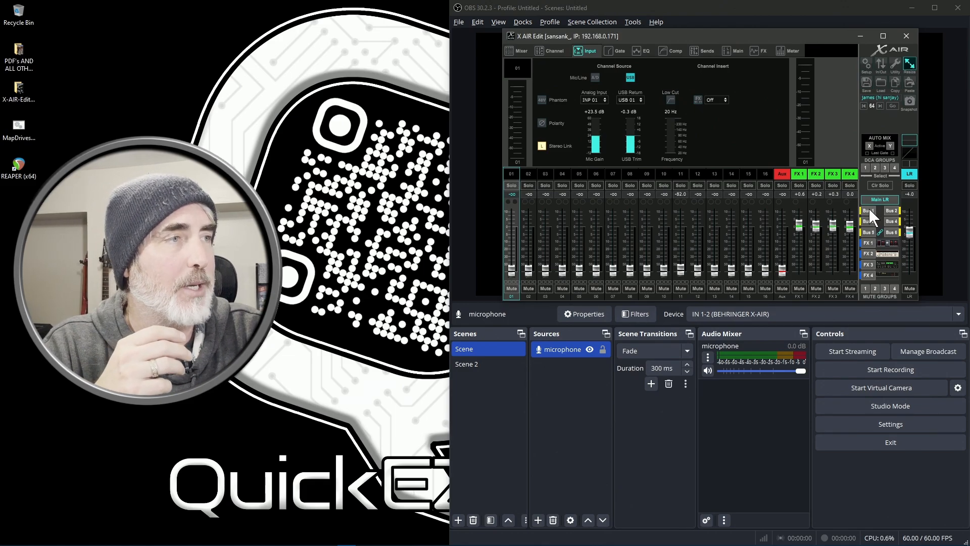
Select Bus 1 and stereo-link it with Bus 2 in its channel settings.
click(869, 209)
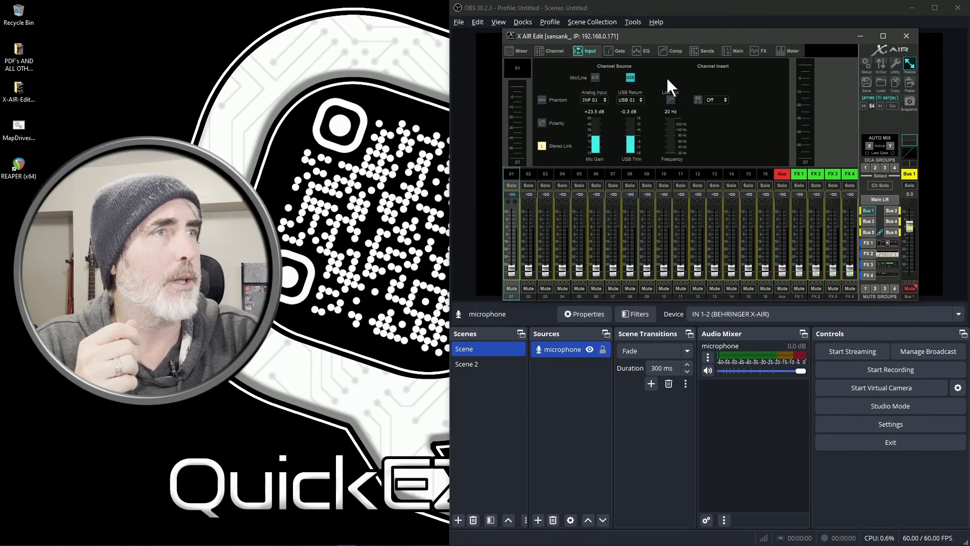
click(908, 173)
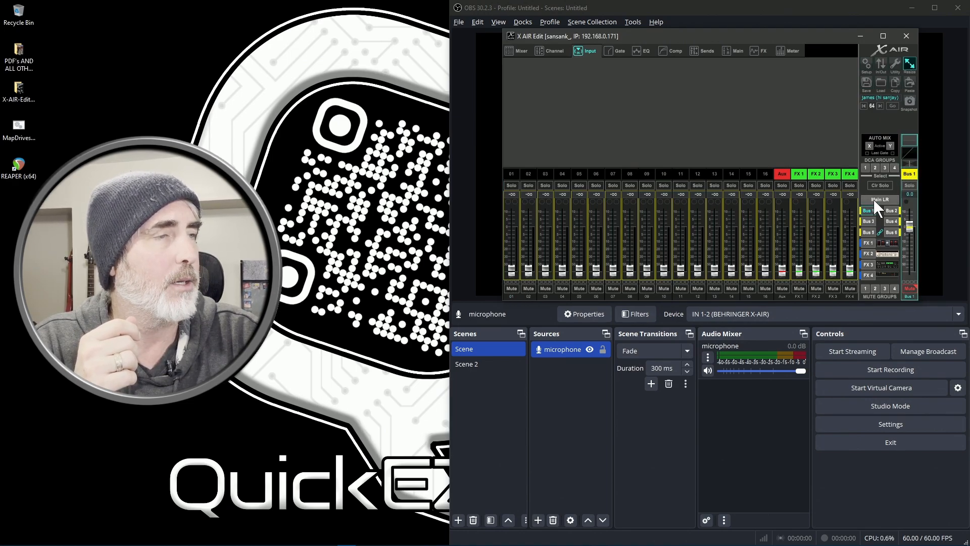
click(556, 50)
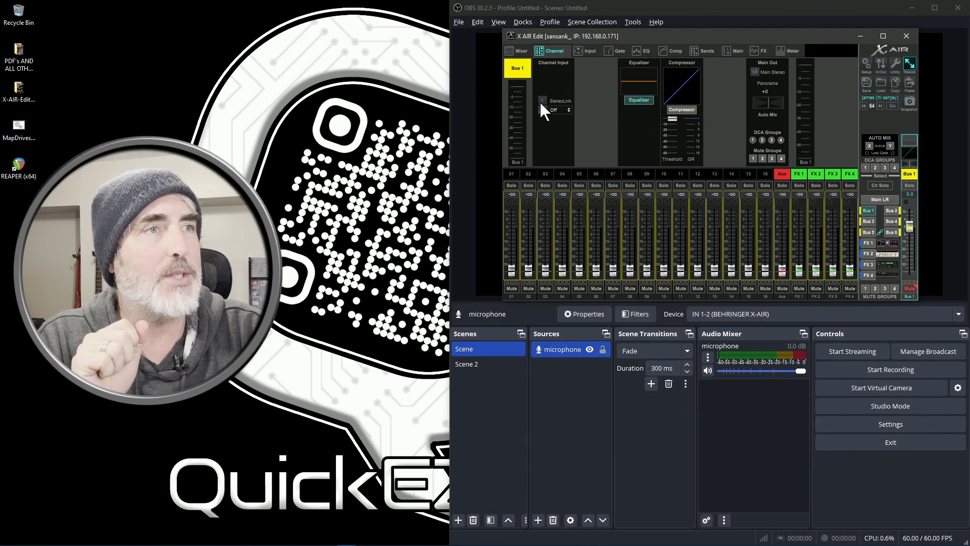
click(880, 210)
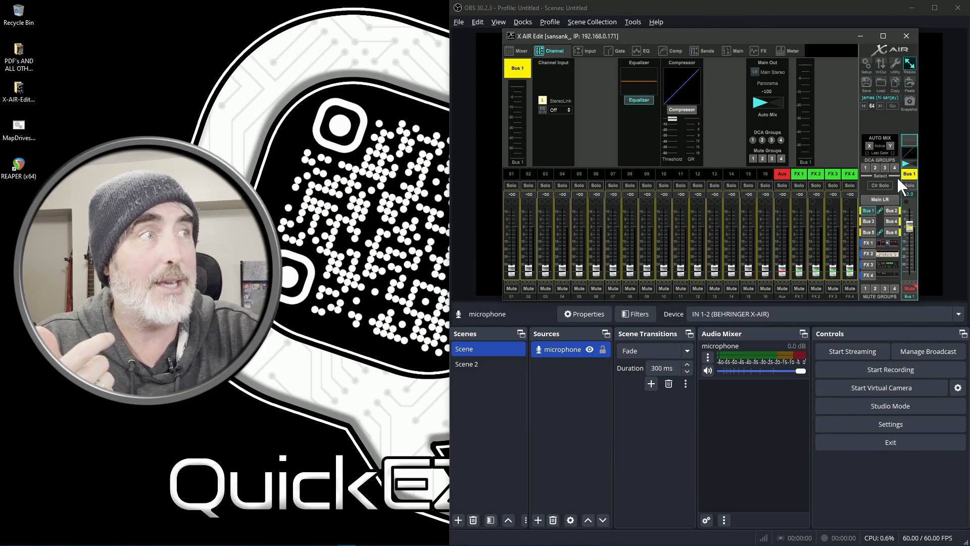
Patch Bus 1 to USB 1 and Bus 2 to USB 2 as Post Fader in the USB sends matrix, and close the In/Out window.
click(881, 63)
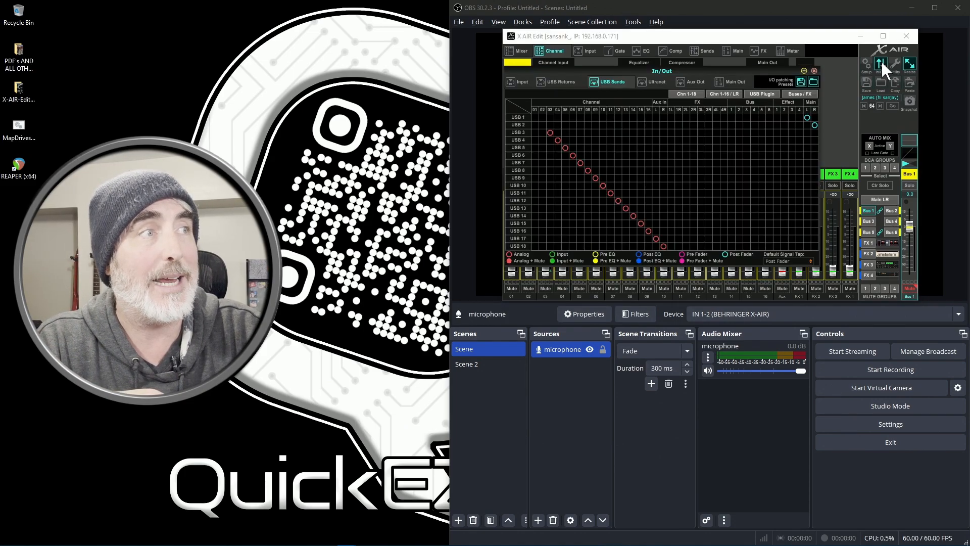
click(814, 125)
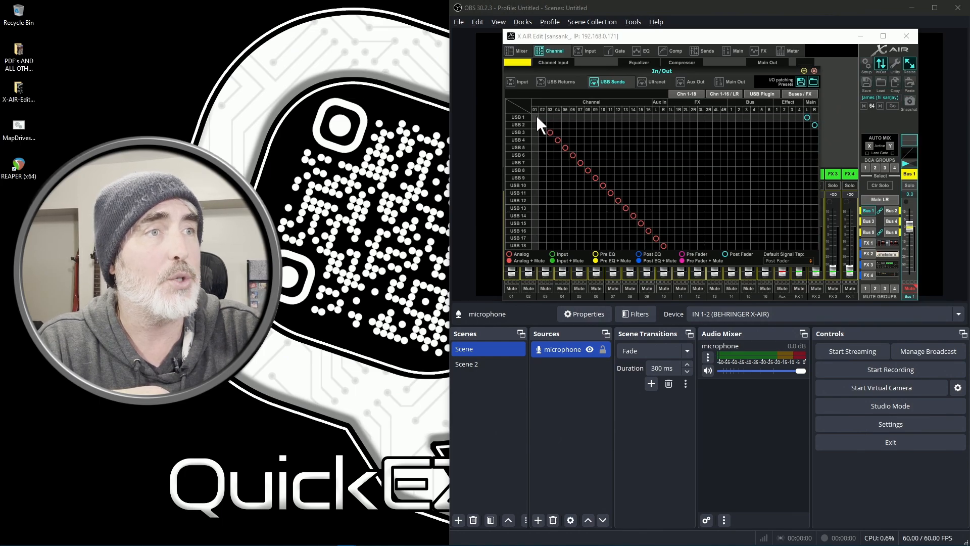
click(731, 117)
click(738, 123)
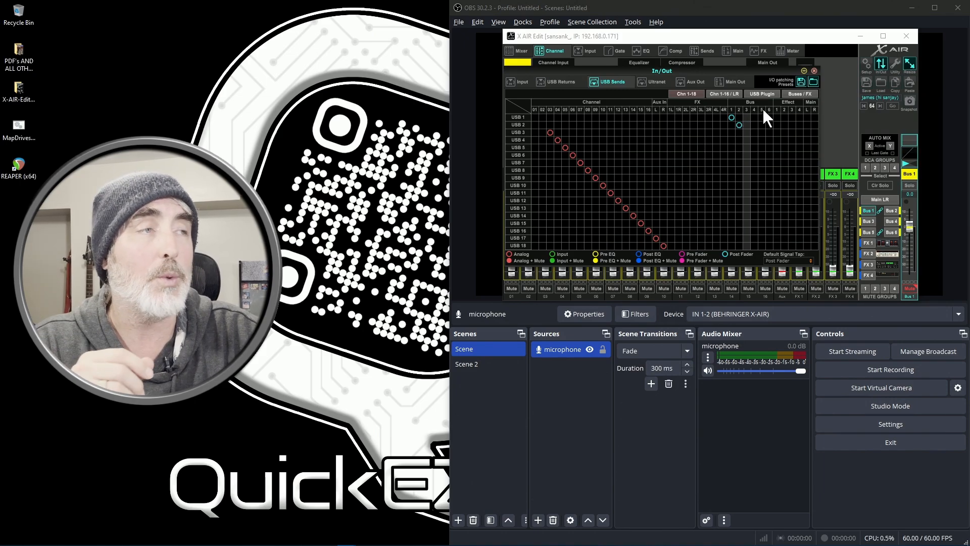
click(813, 71)
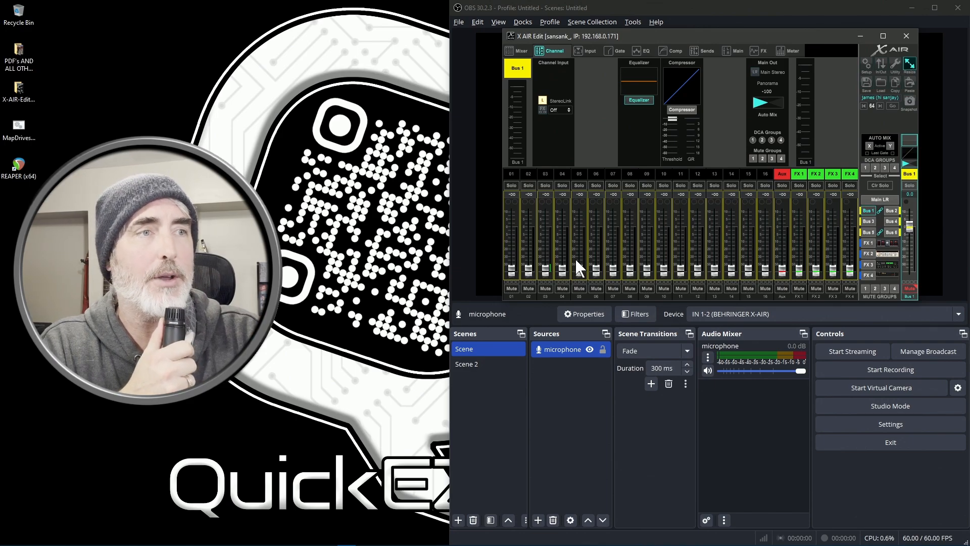
Raise channel 3's send to Bus 1 to -1.5 dB, set the Bus 1 master fader to +0.5 dB, and unmute the bus.
drag(546, 271, 546, 226)
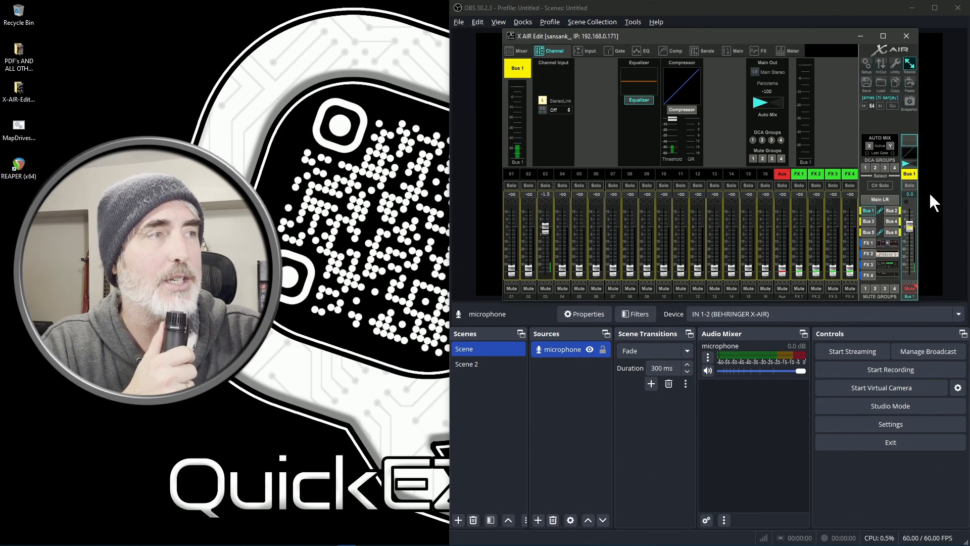
click(892, 210)
click(868, 210)
click(892, 209)
click(866, 209)
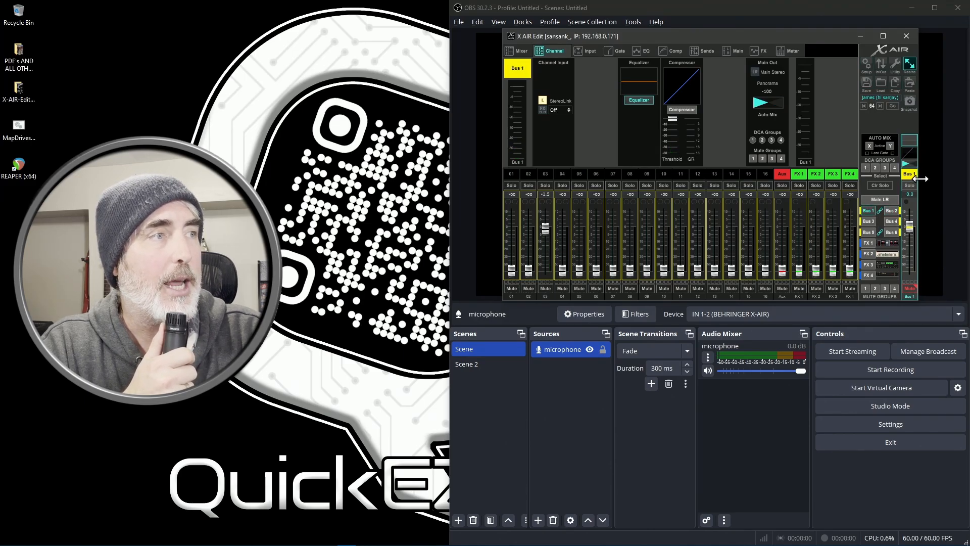
mouse_move(911, 225)
mouse_down()
mouse_move(908, 284)
mouse_move(908, 223)
mouse_up()
click(908, 286)
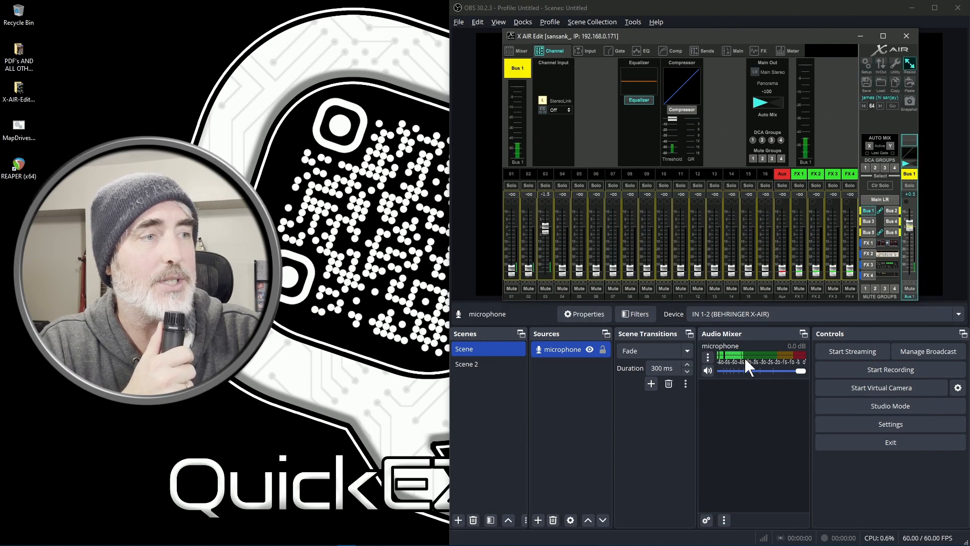